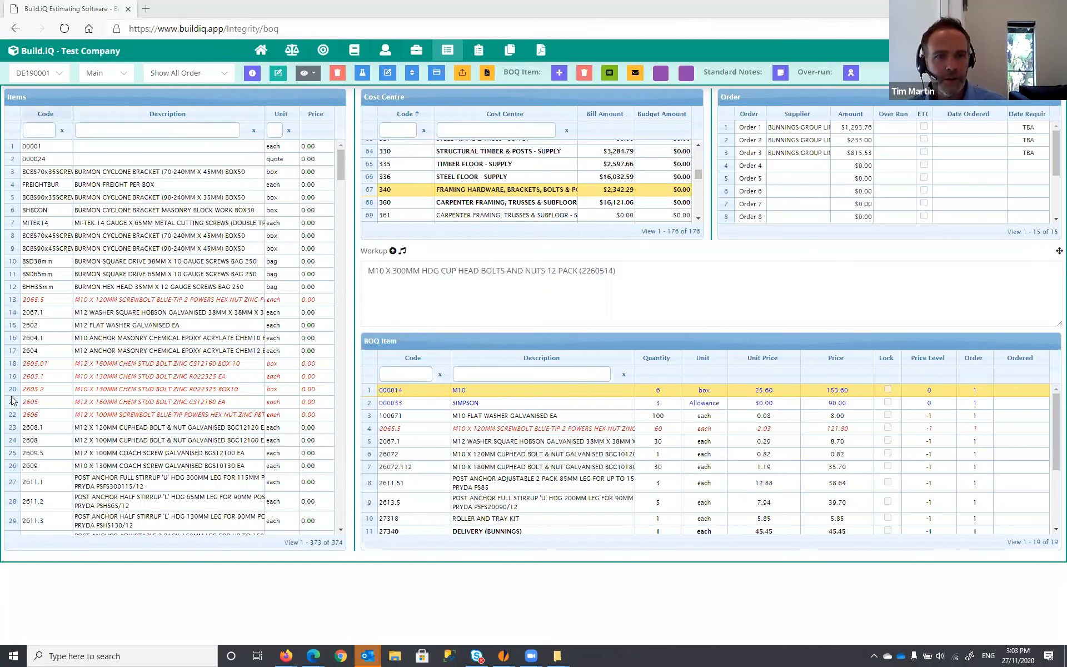
Browse the cost centres for steel floor supply (336) and framing hardware (340) to view their items and orders.
scroll(428, 222, up, 2)
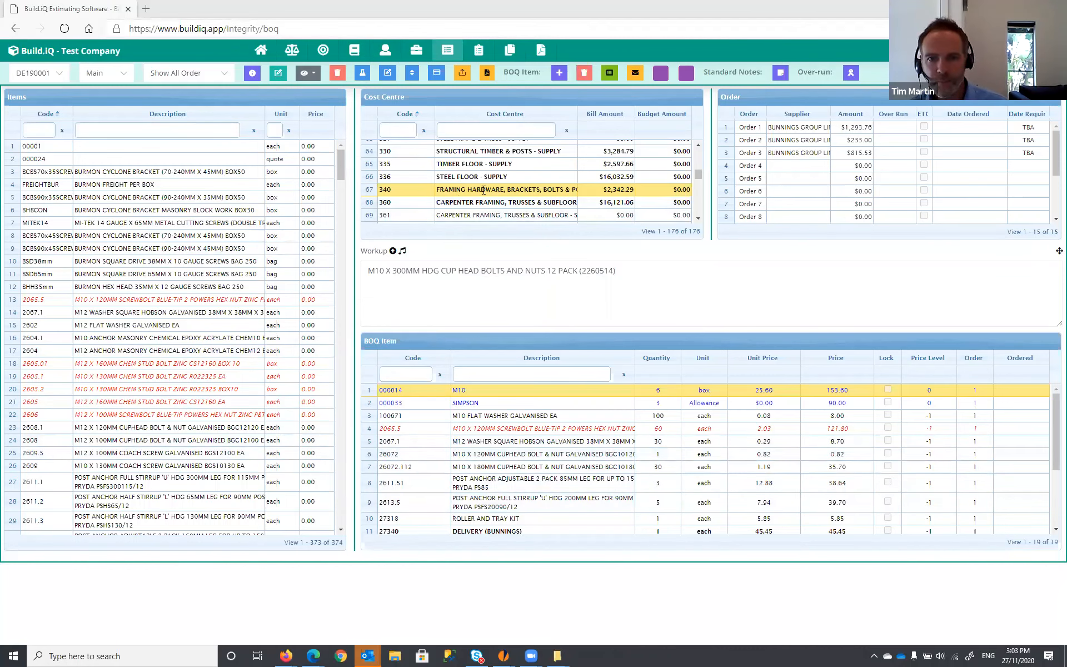
scroll(560, 188, down, 2)
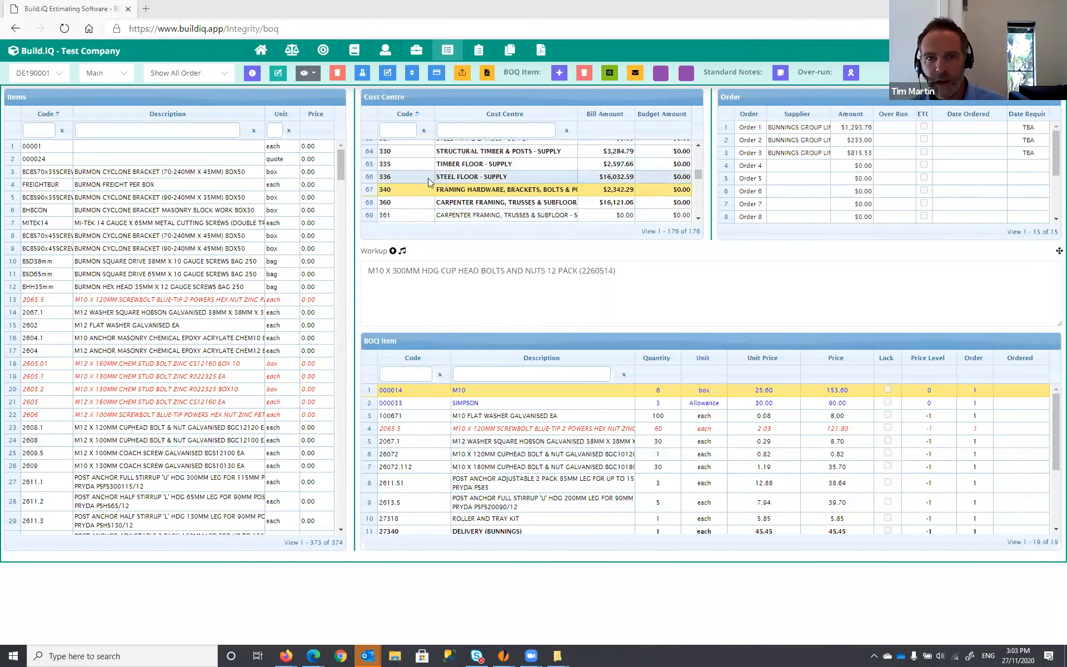
click(475, 177)
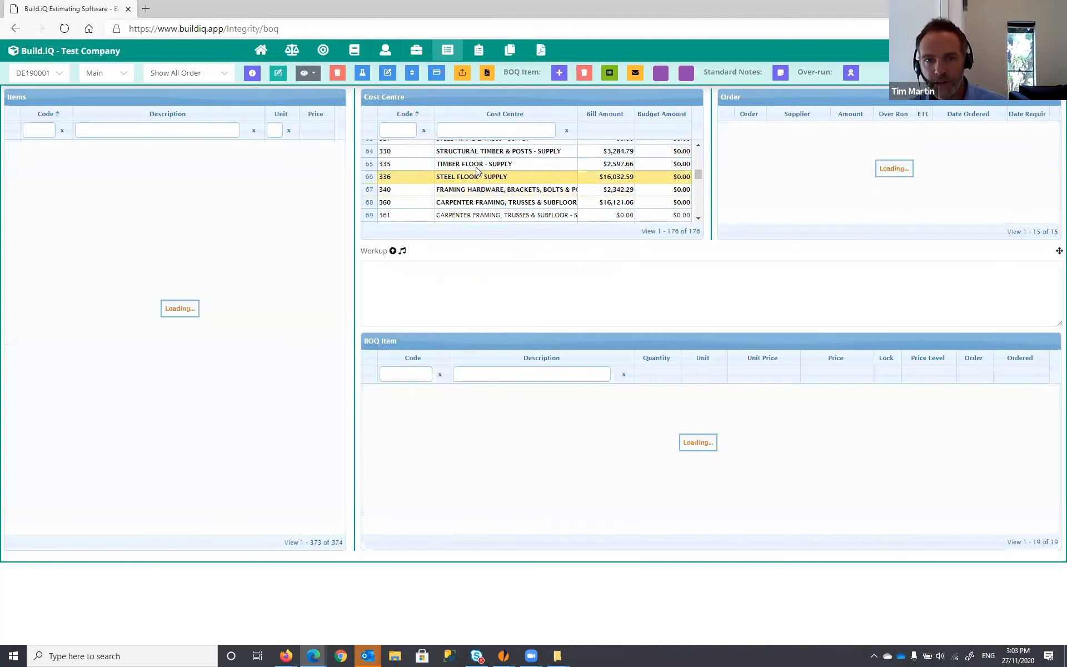
click(477, 189)
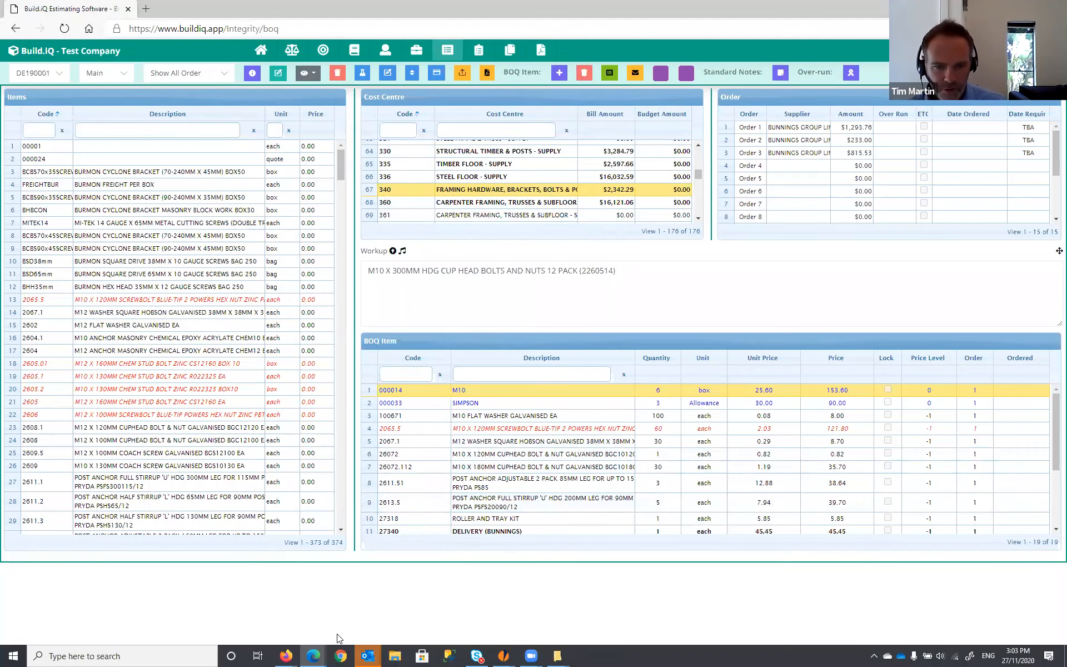
Switch to iGyro and open the Global Settings of the group under administration.
mouse_move(313, 655)
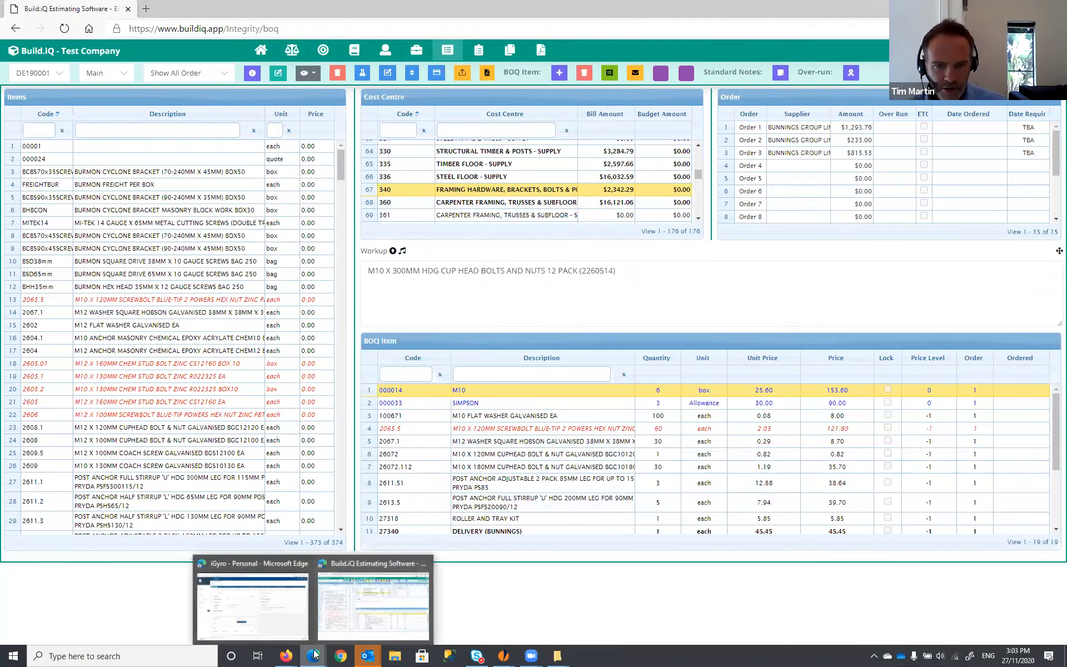
click(289, 631)
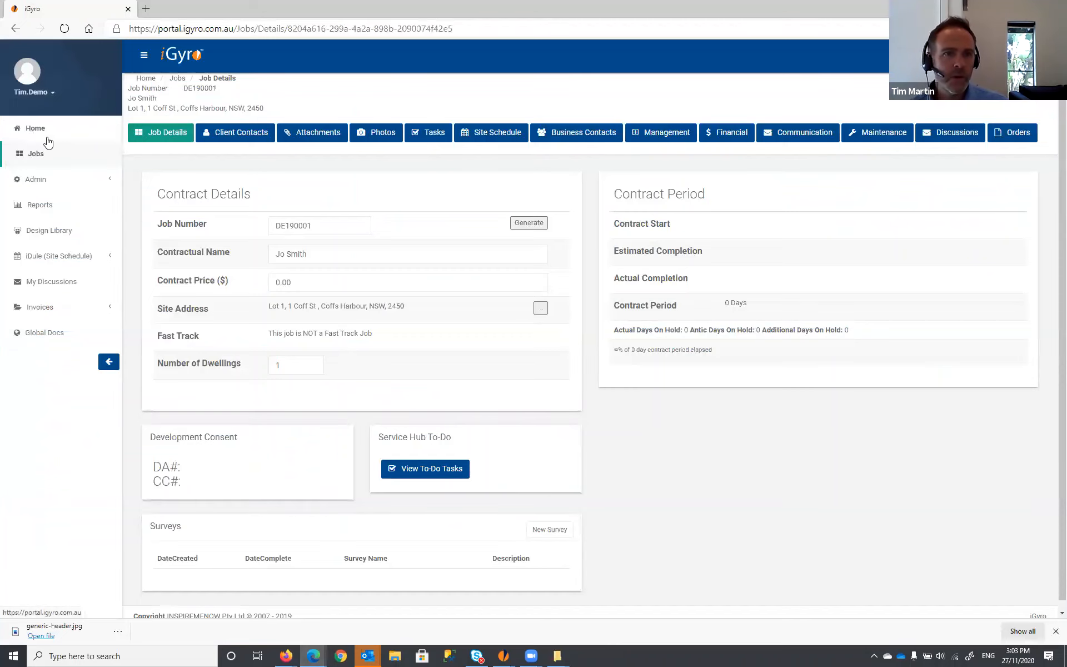
click(37, 178)
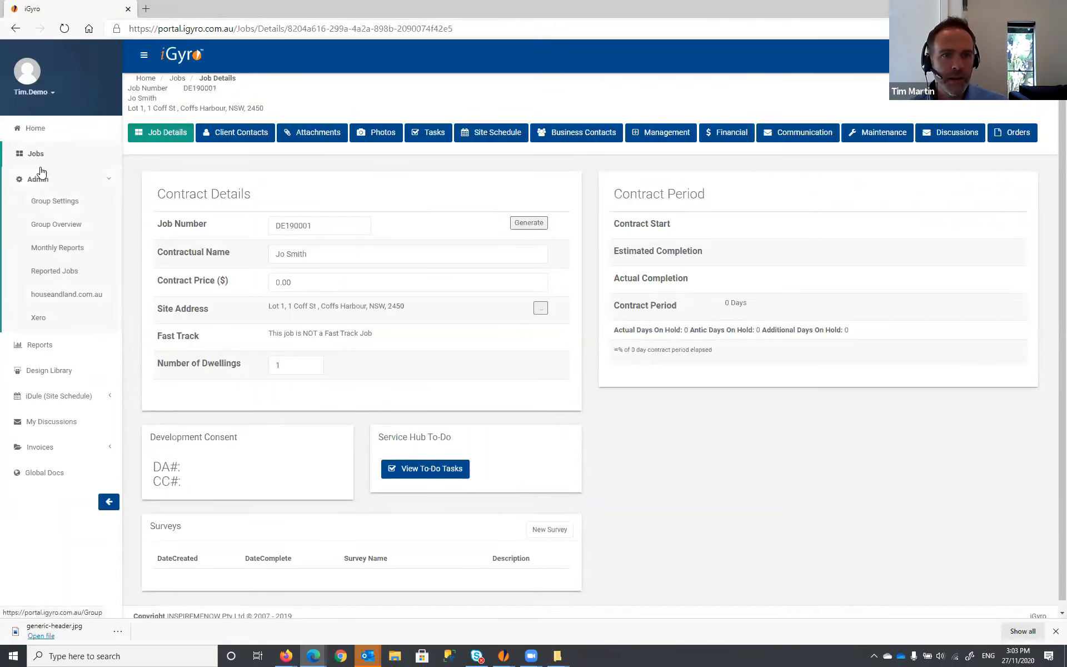
click(56, 202)
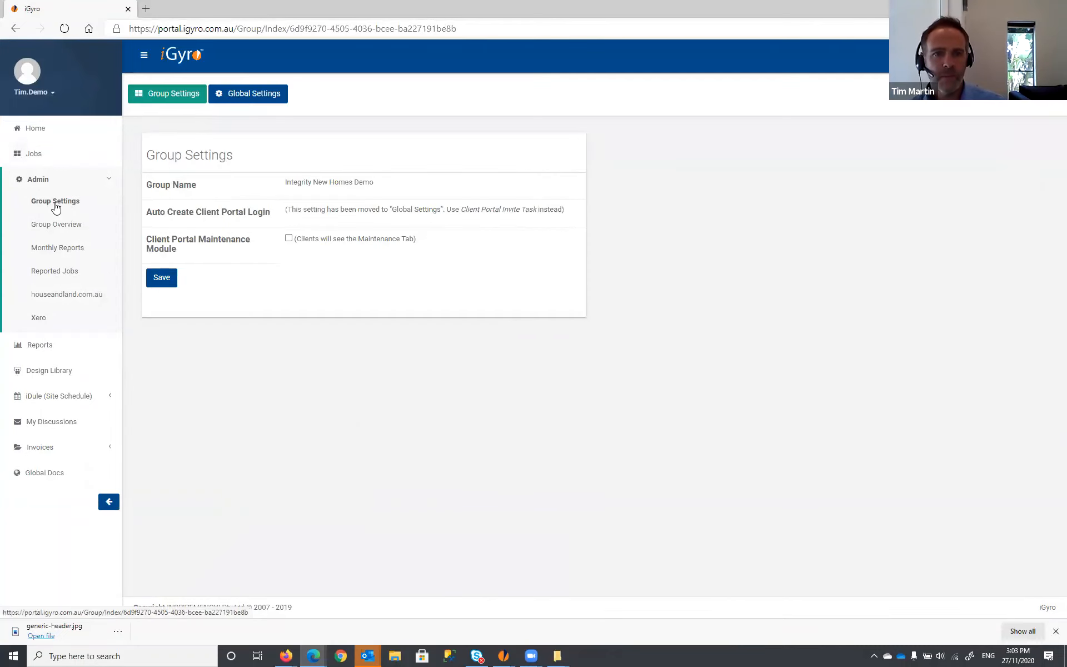
click(269, 101)
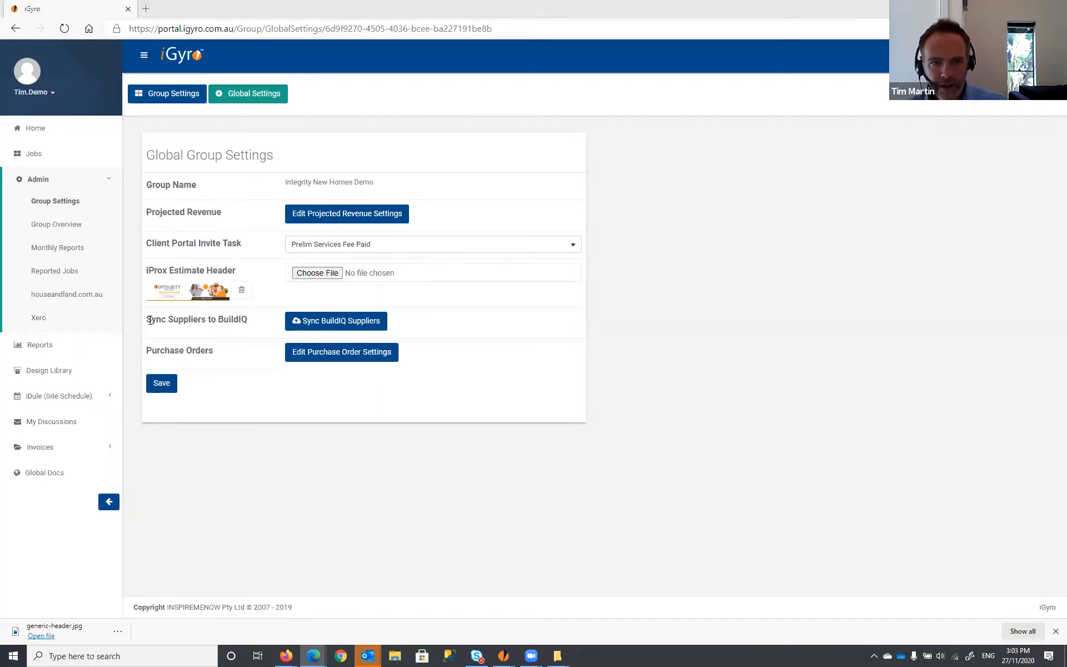
Look over the option to sync suppliers to BuildIQ and open the group's purchase order settings for editing.
drag(149, 317, 255, 322)
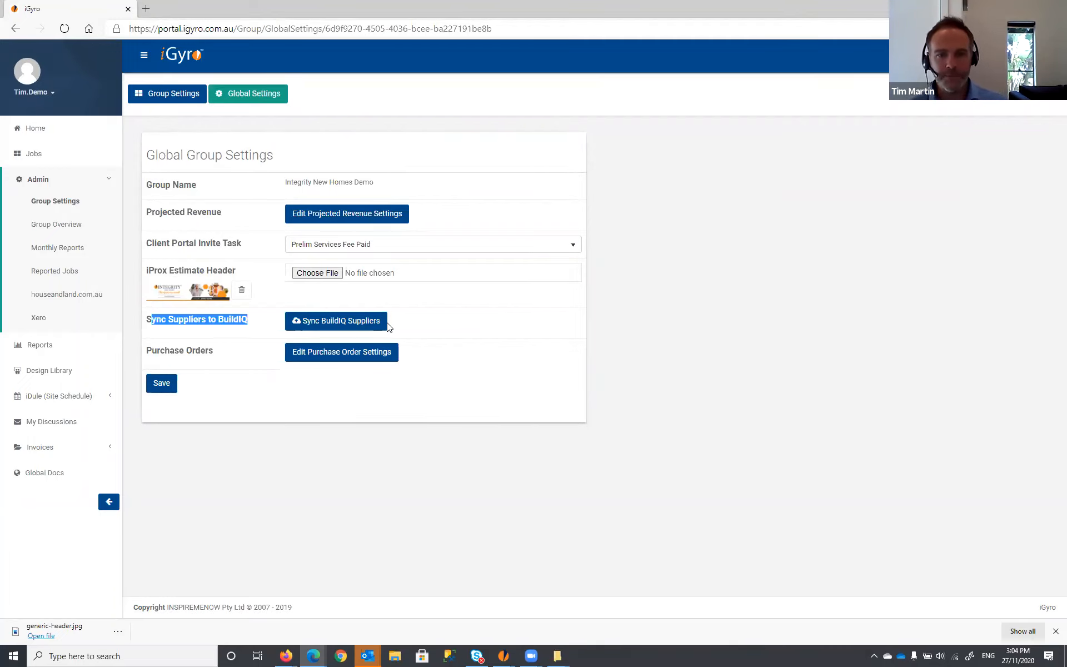
click(467, 325)
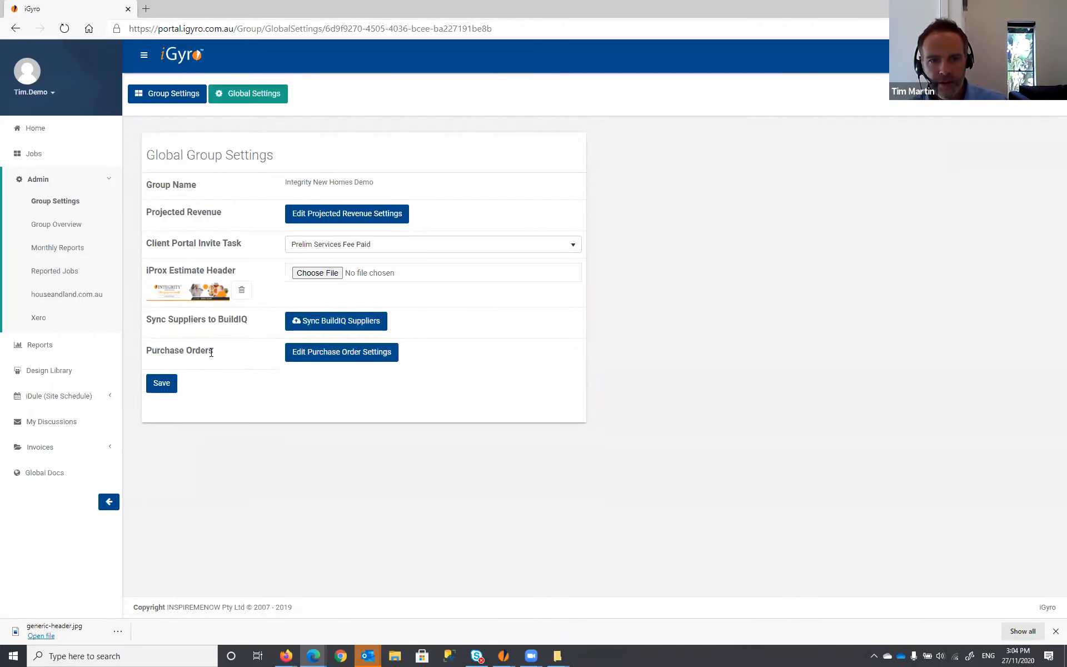
click(350, 356)
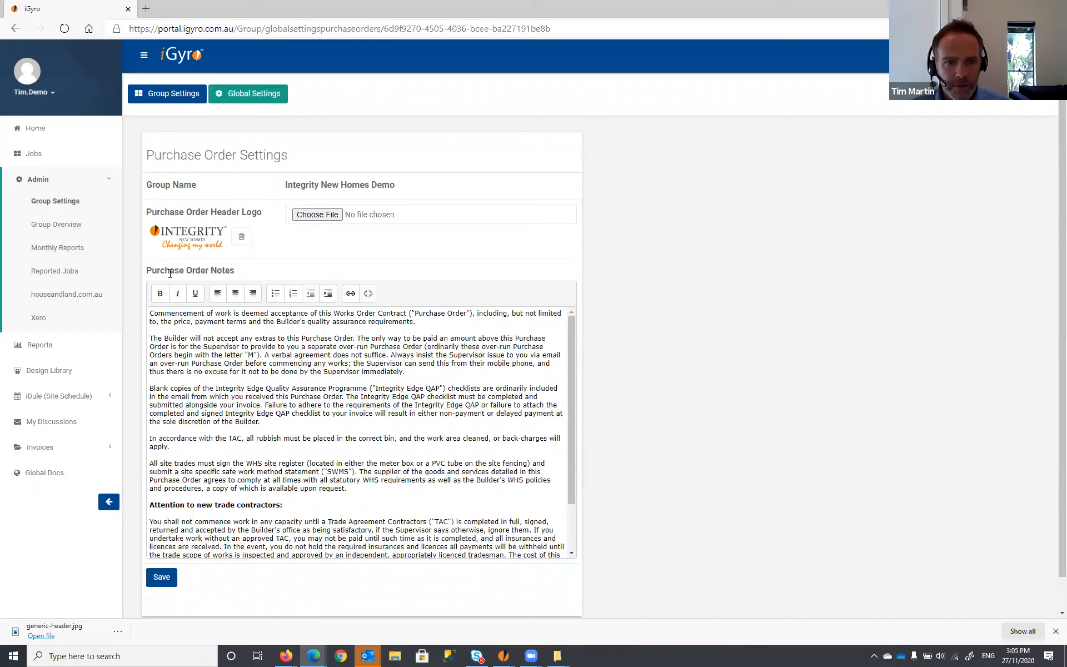
Review the purchase order notes, including the section for new trade contractors and the download link for the TAC PDF.
drag(147, 270, 249, 270)
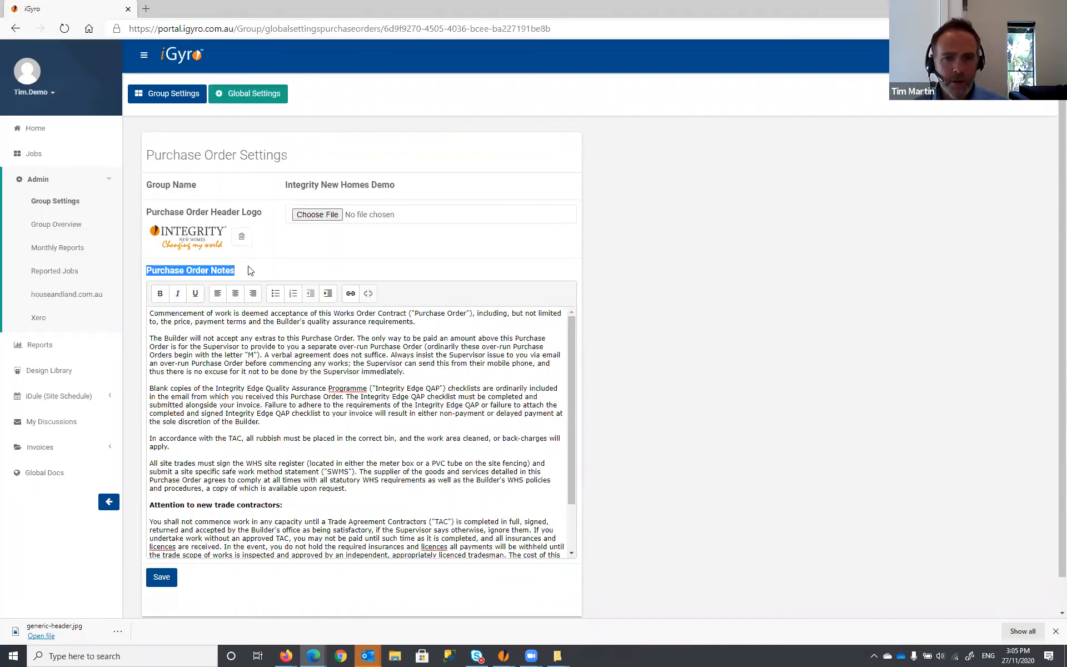
click(346, 363)
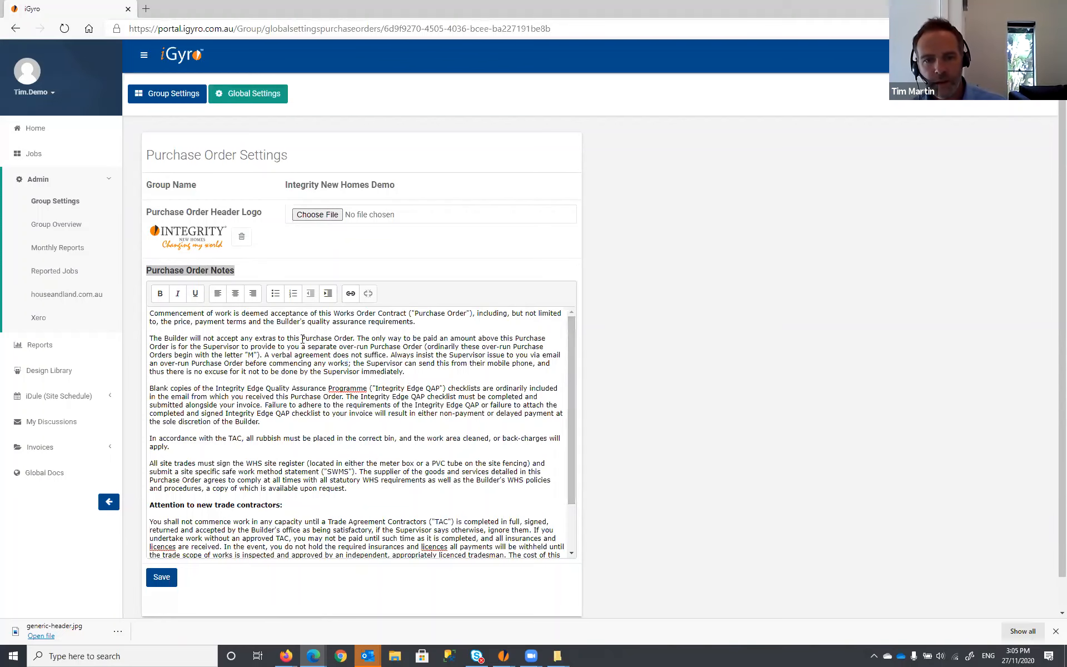
scroll(302, 340, down, 1)
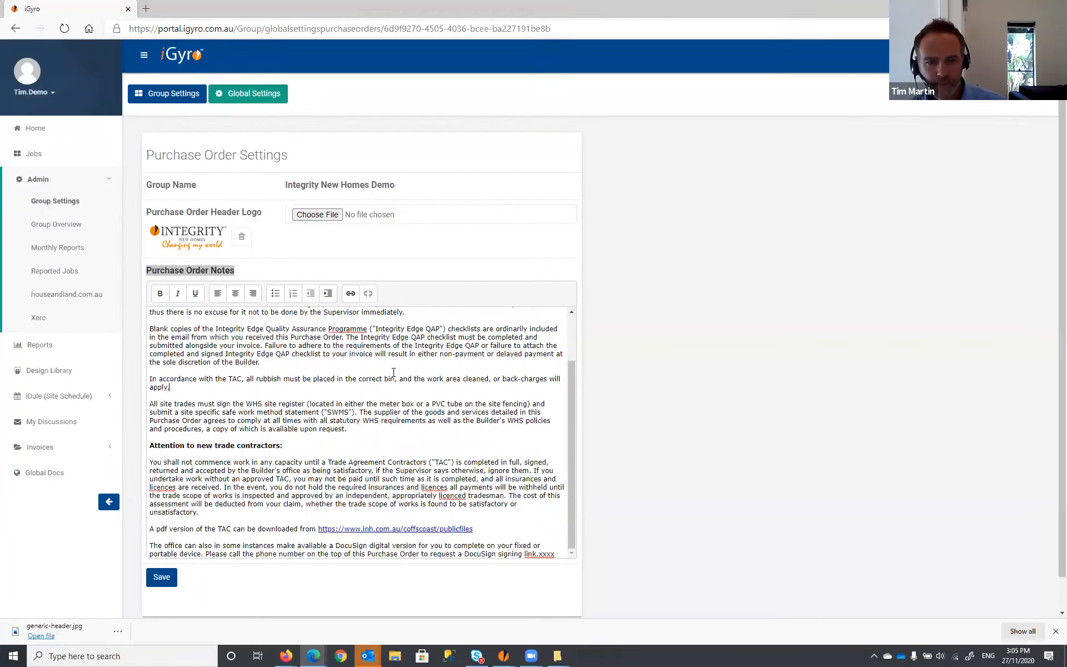
scroll(393, 372, down, 1)
drag(162, 497, 293, 494)
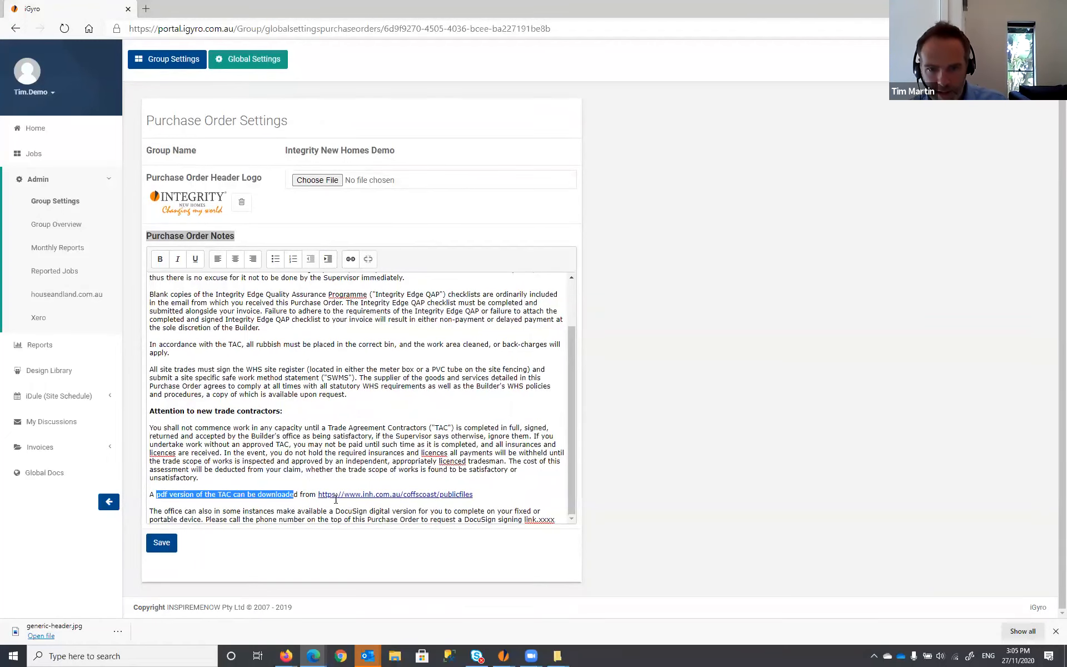
click(233, 494)
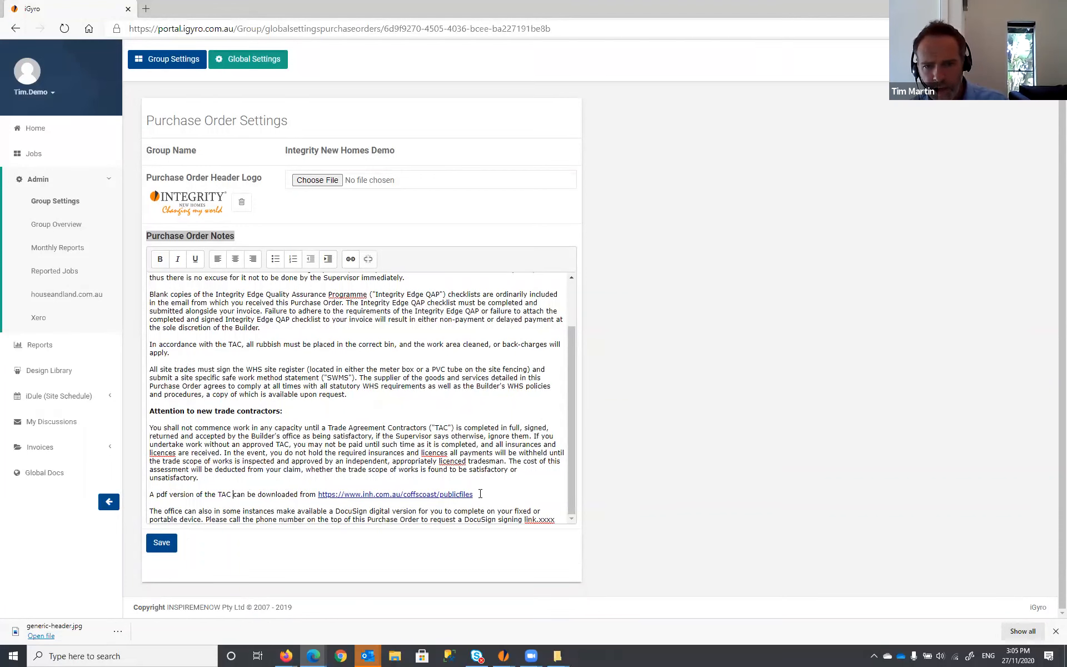
drag(475, 496, 316, 495)
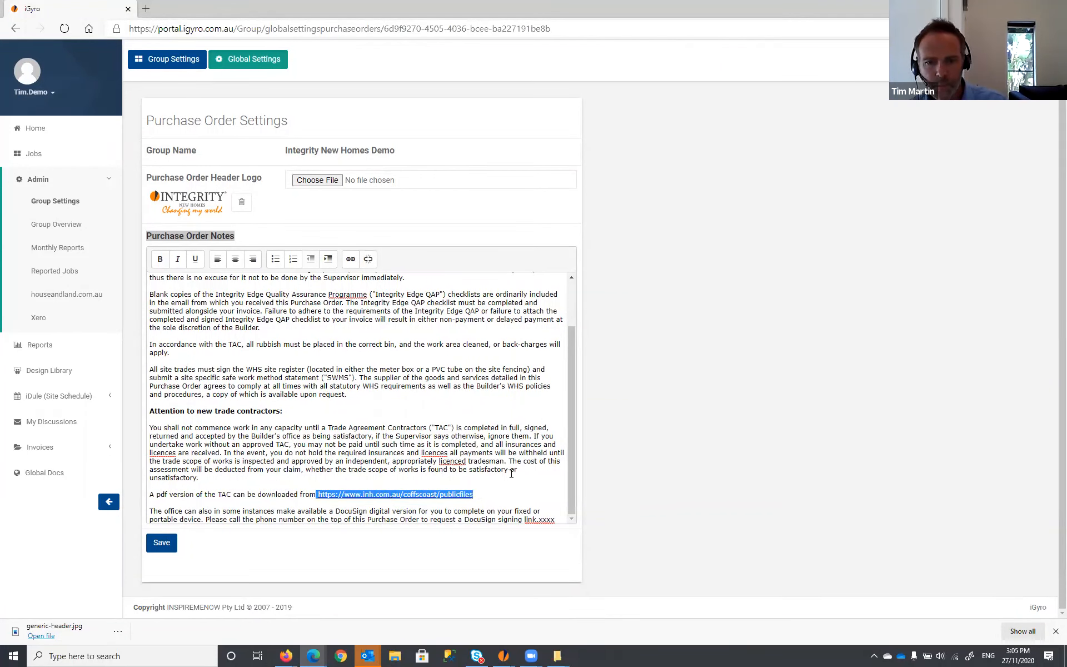
click(528, 461)
scroll(526, 448, up, 1)
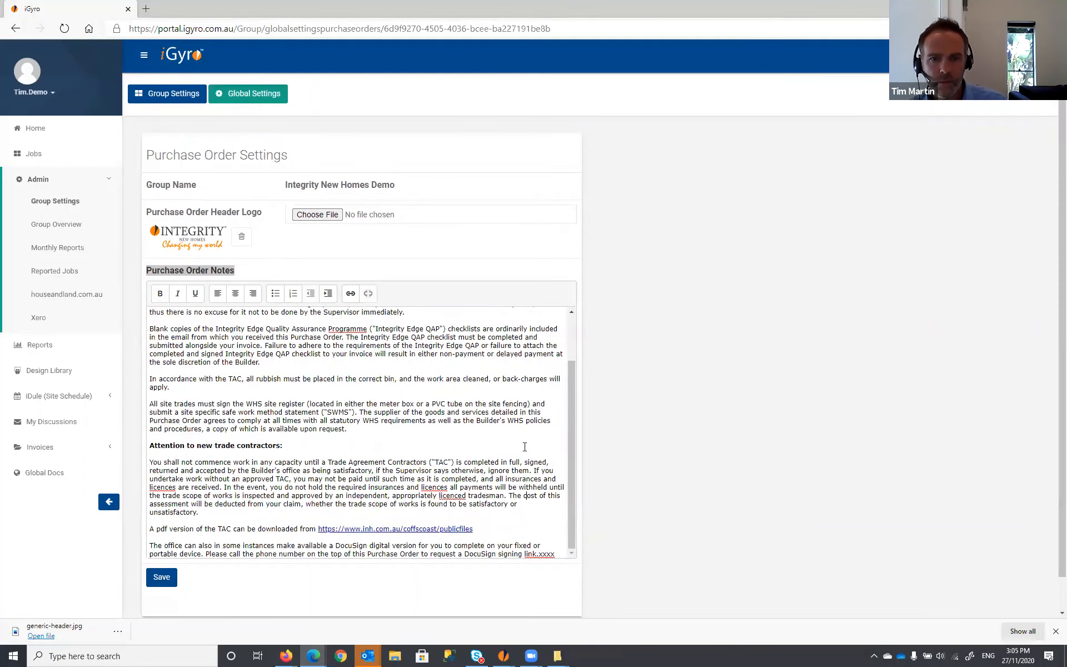
click(179, 97)
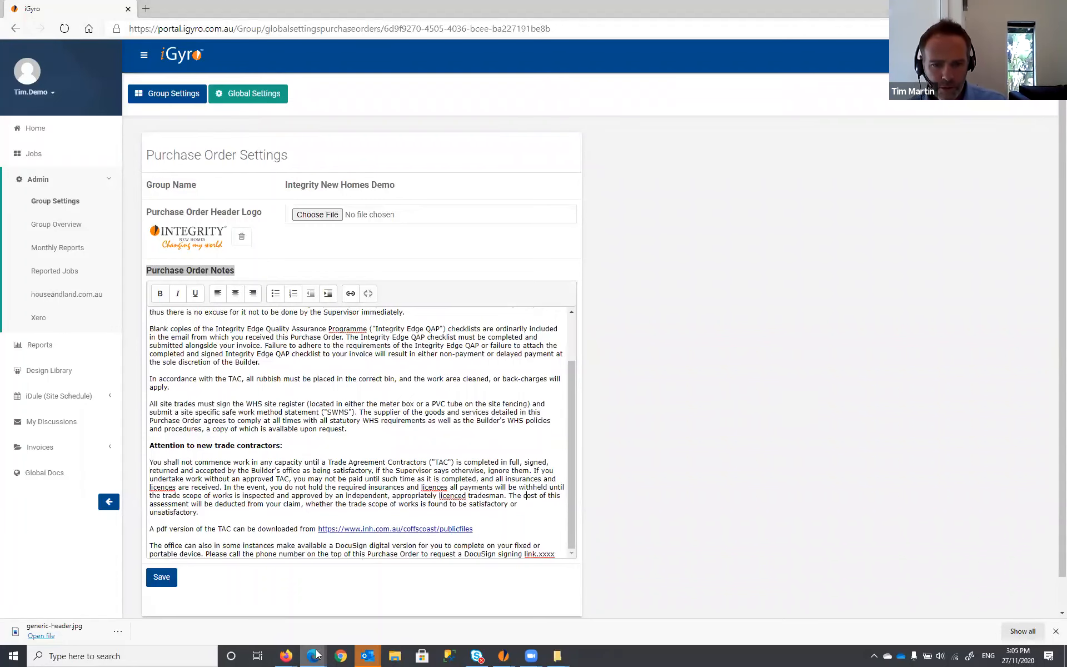
Switch back to Build.iQ and examine the supplier orders of the framing hardware cost centre (340).
mouse_move(314, 656)
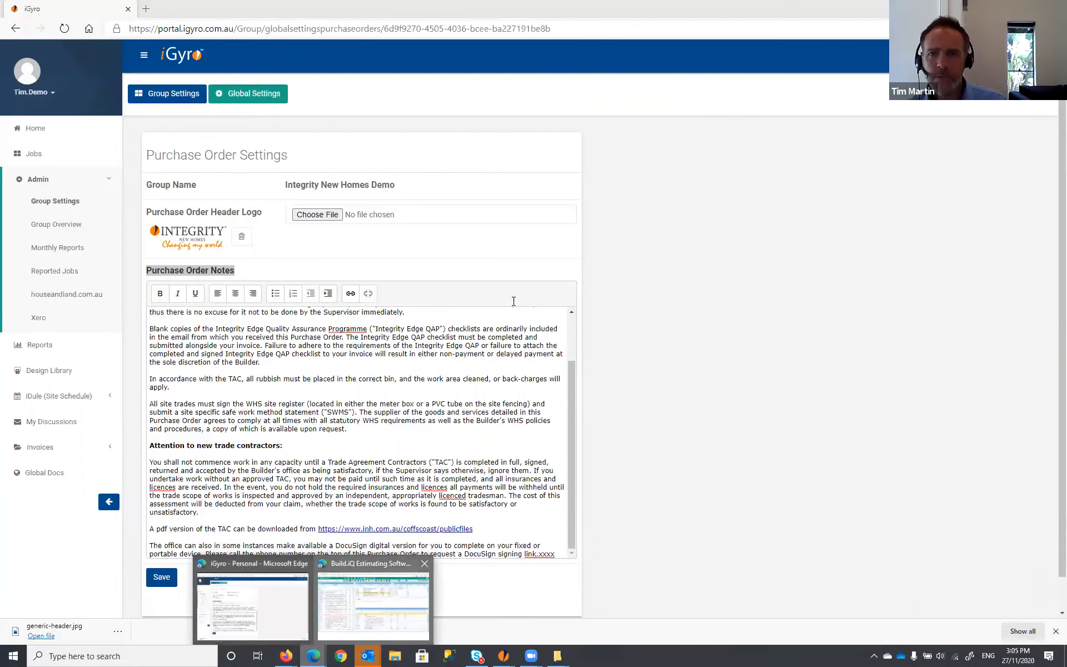
click(375, 605)
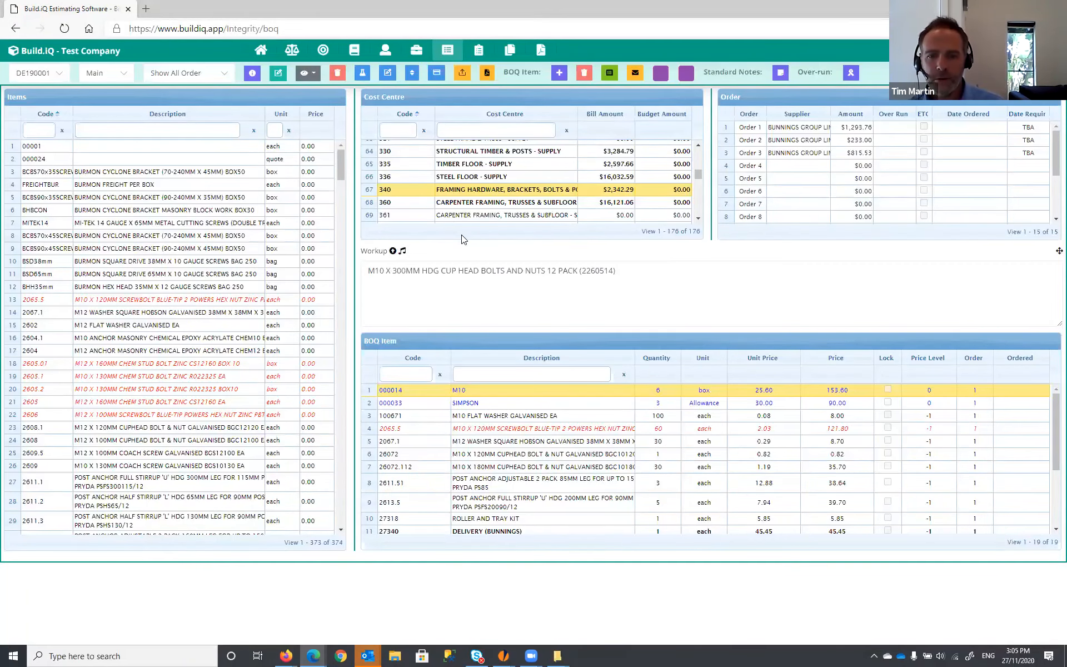
click(500, 192)
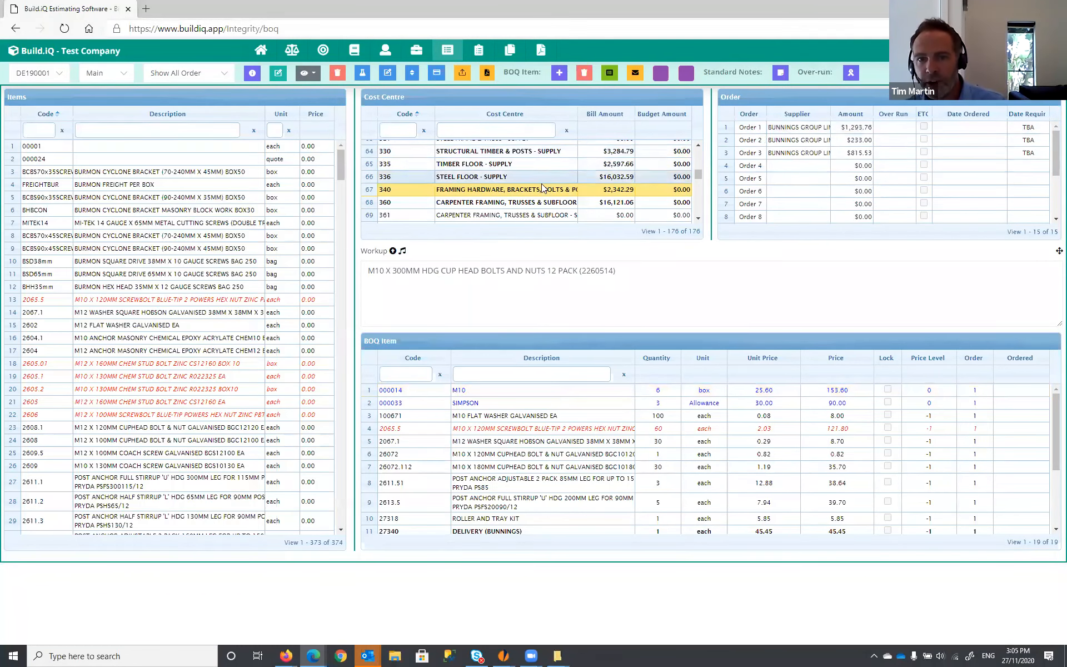
click(794, 127)
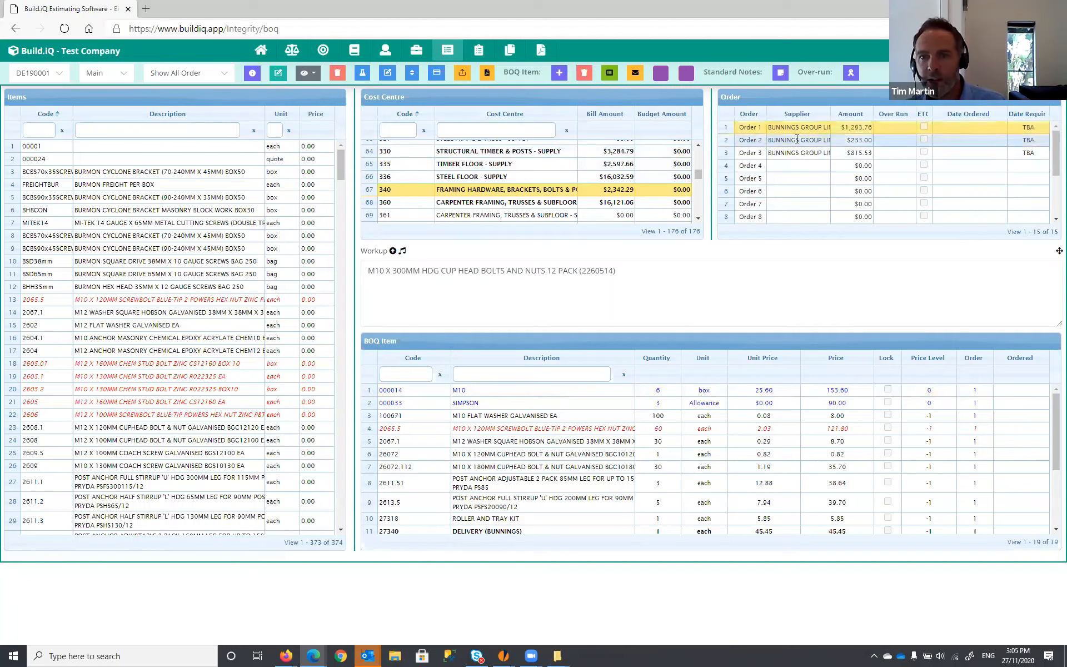
click(796, 150)
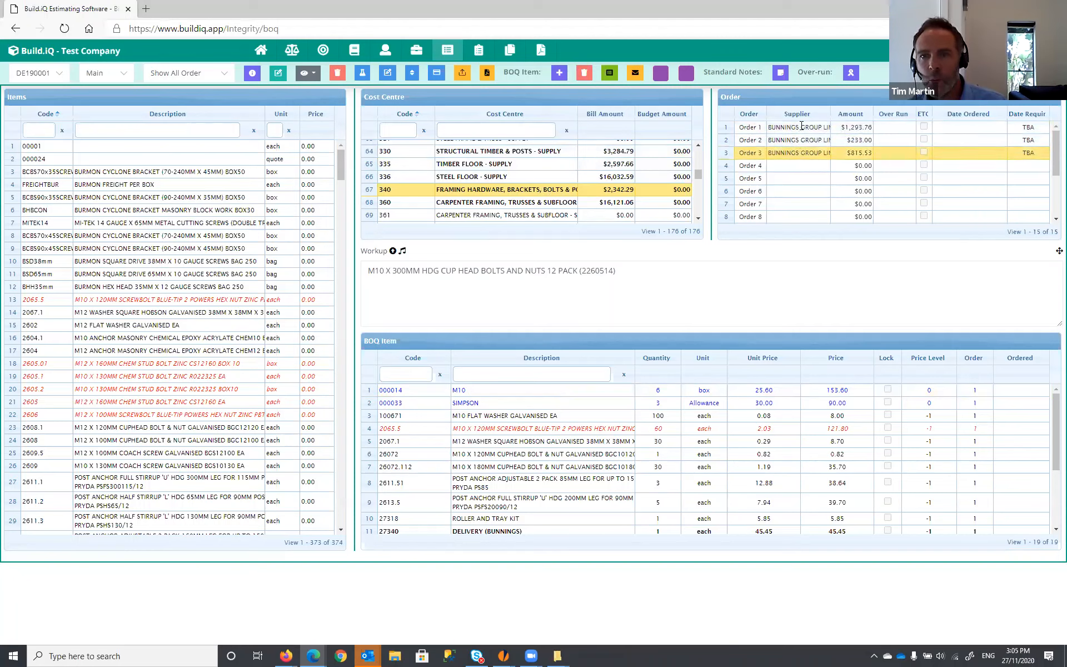
Open the batch orders page and expand job DE190001 to view its cost centre orders.
click(479, 53)
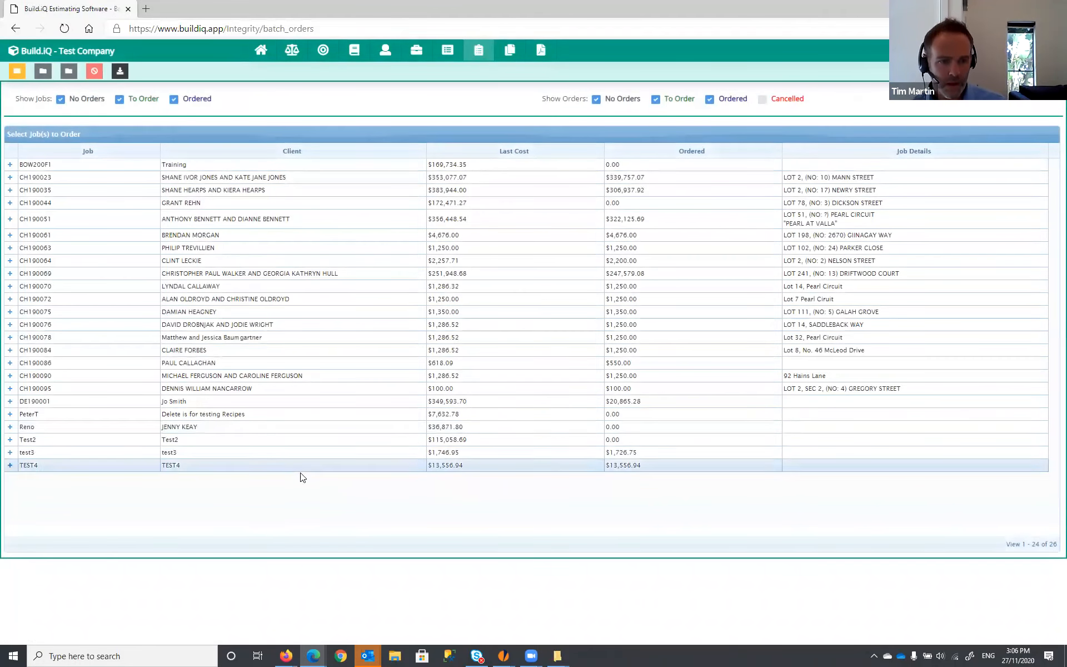
click(9, 401)
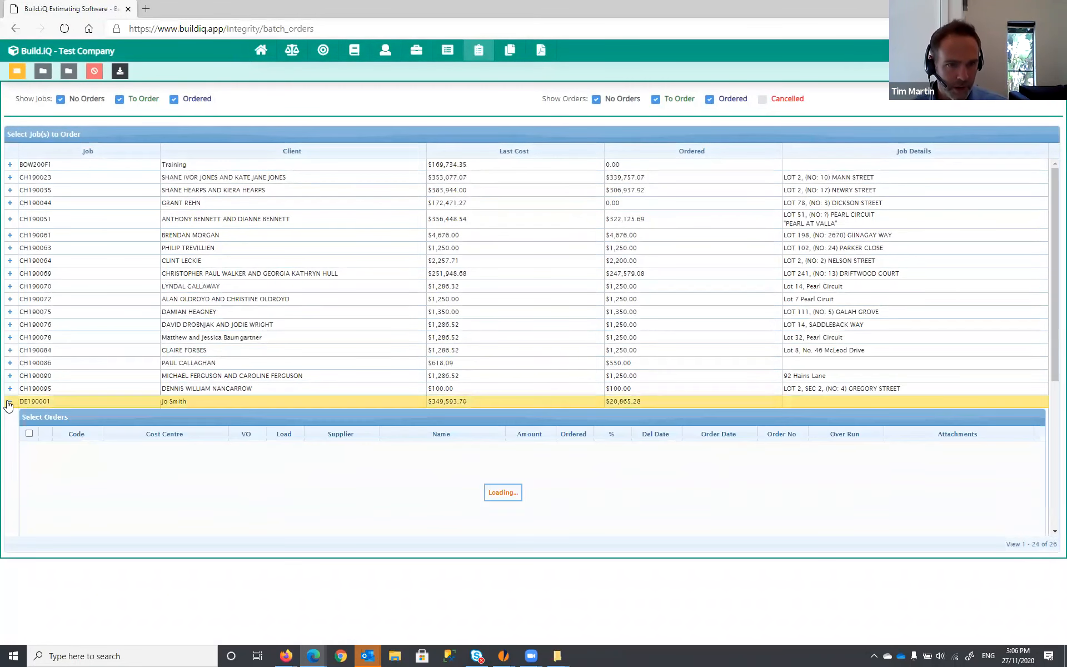
scroll(396, 495, down, 1)
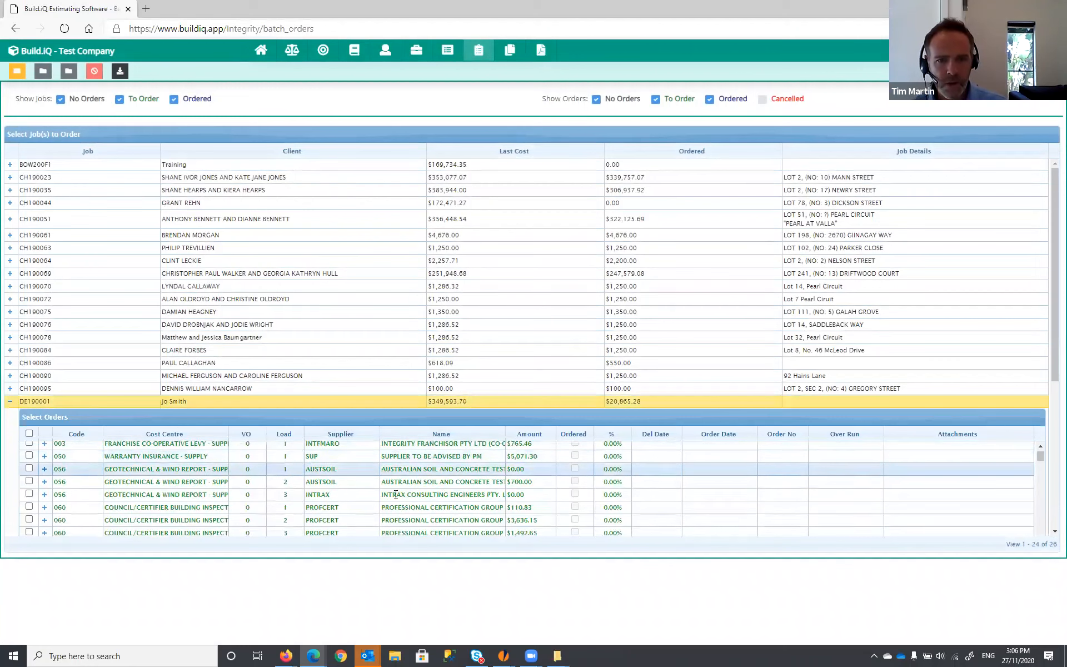
scroll(396, 495, up, 1)
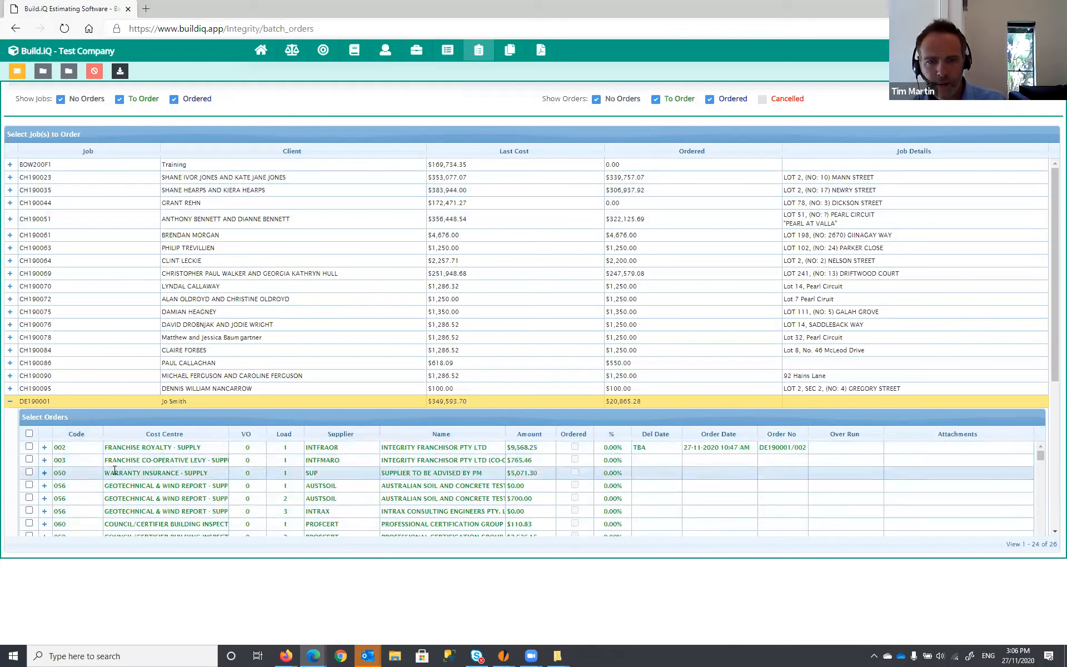
Log the Franchise Co-operative Levy order (003) as ordered, and reverse the logging of that order.
click(29, 460)
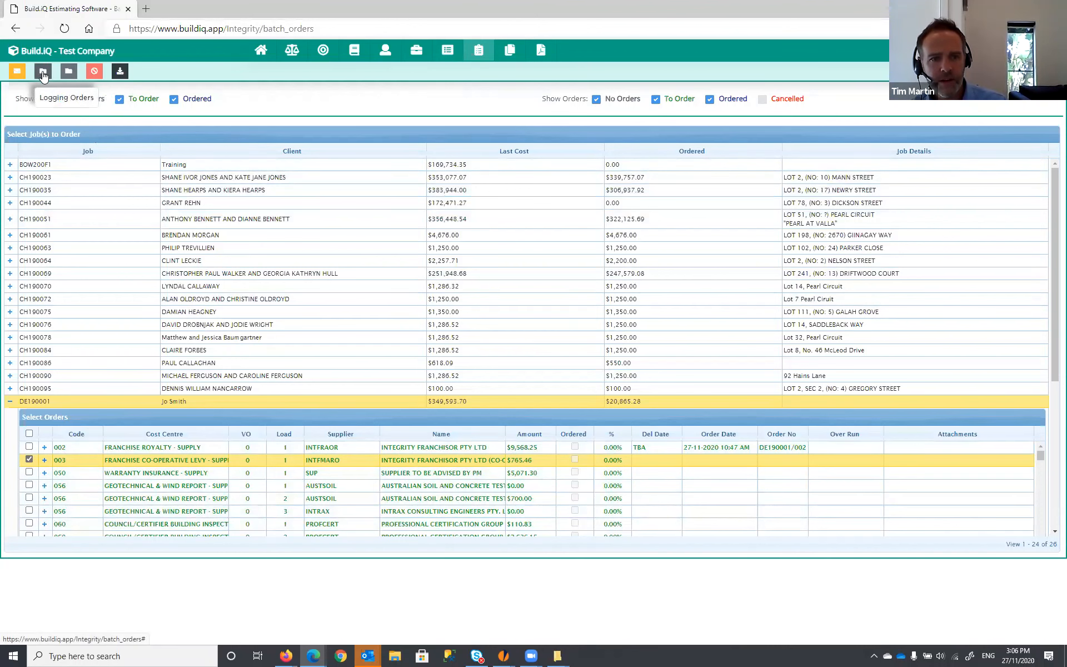
click(43, 72)
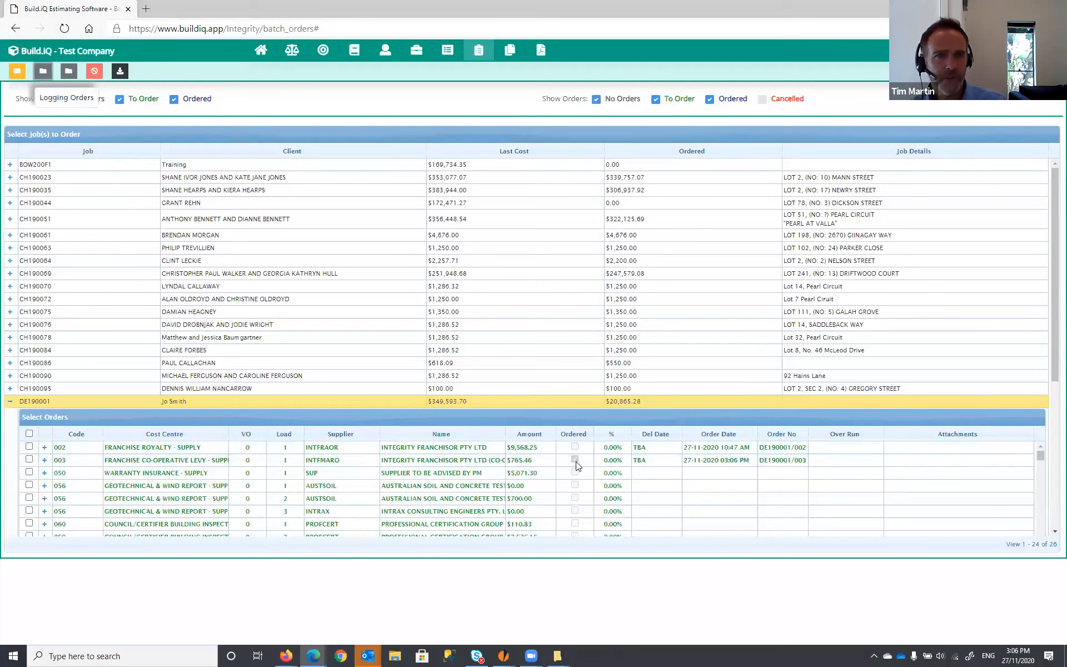
click(29, 459)
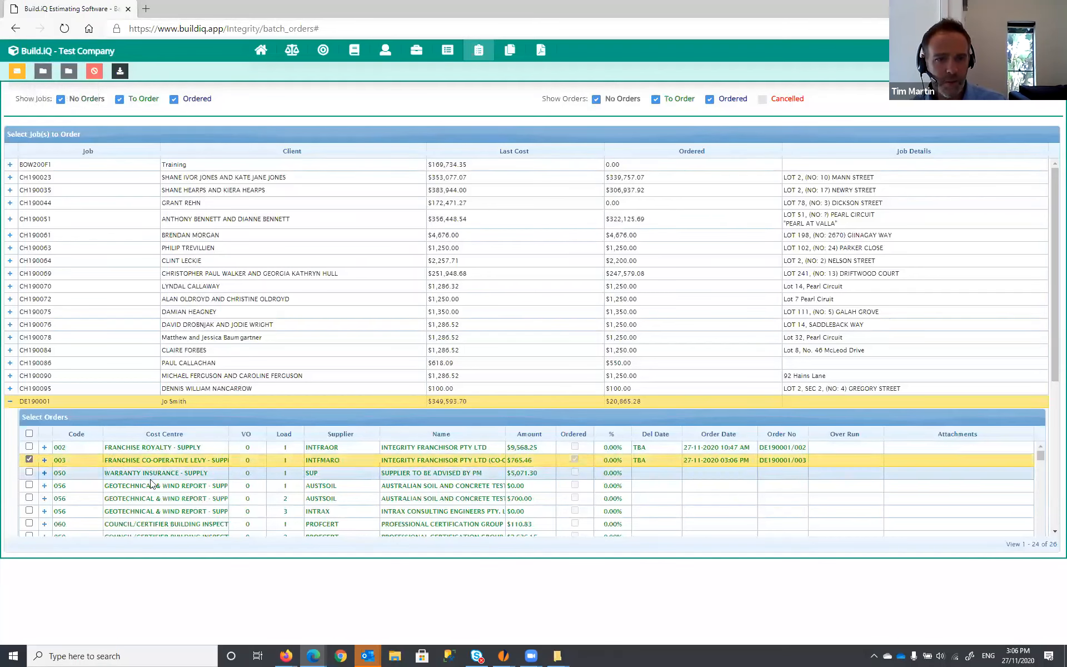
click(69, 71)
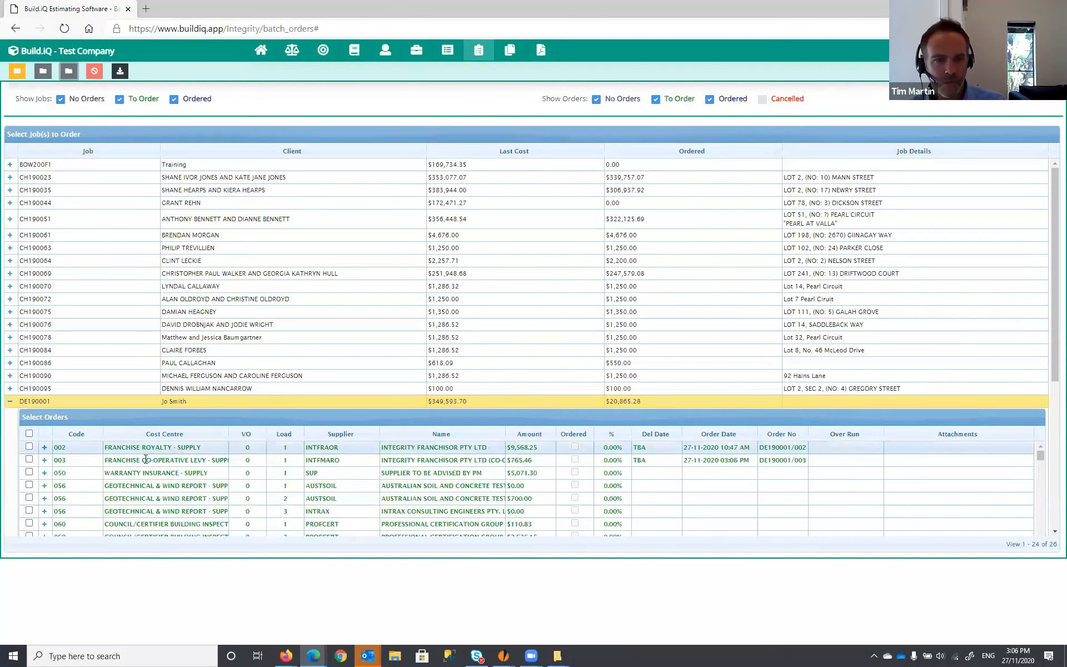
Log job DE190001's orders 002, 003, 050, 056 (loads 1–3) and 060 (loads 1–3) as ordered.
click(29, 446)
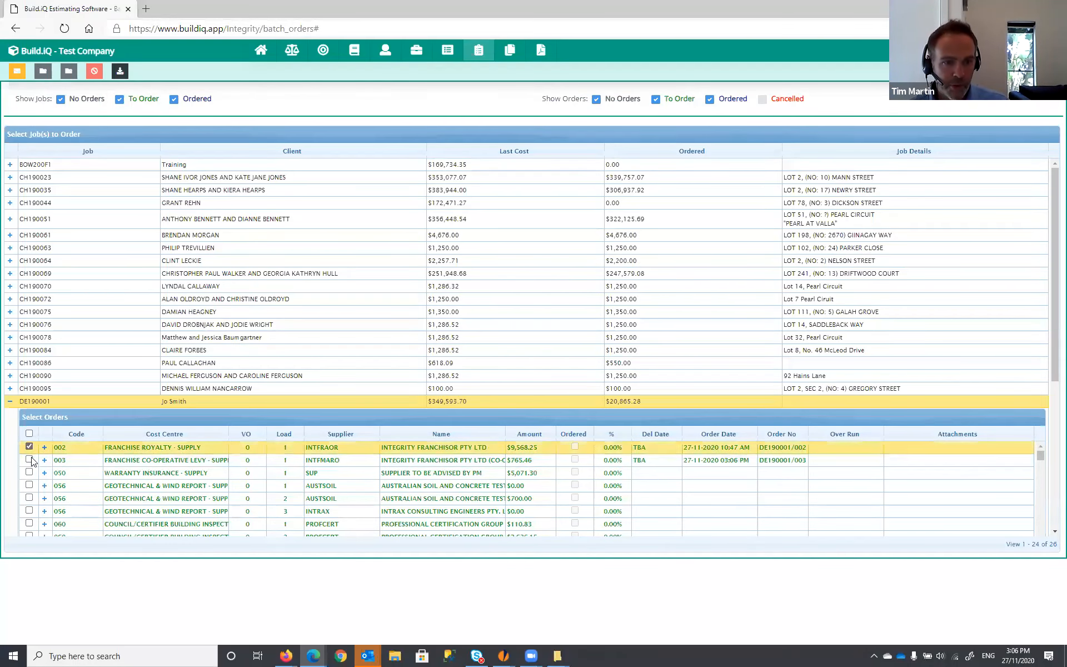
click(29, 459)
click(29, 472)
click(29, 484)
click(29, 497)
click(29, 510)
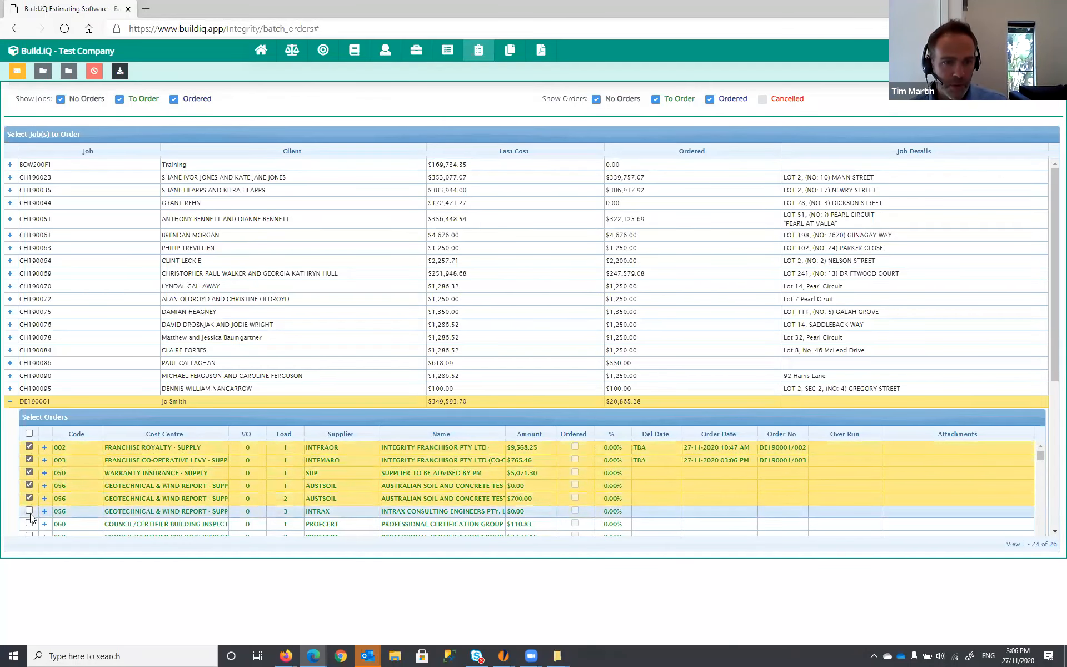
click(29, 523)
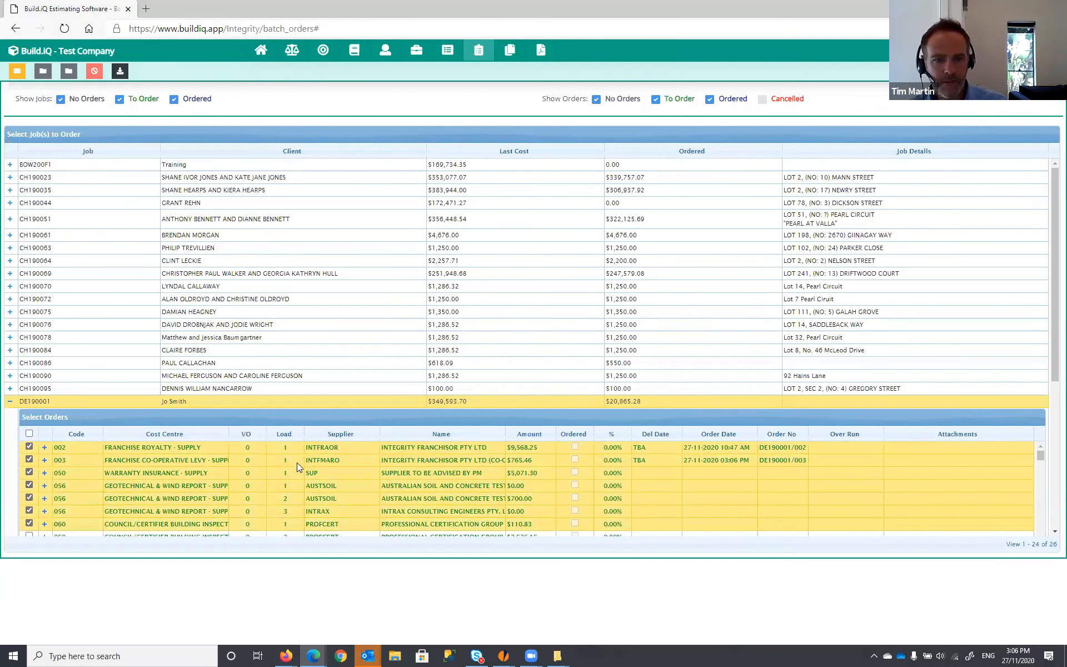
scroll(298, 467, down, 1)
click(29, 503)
click(30, 515)
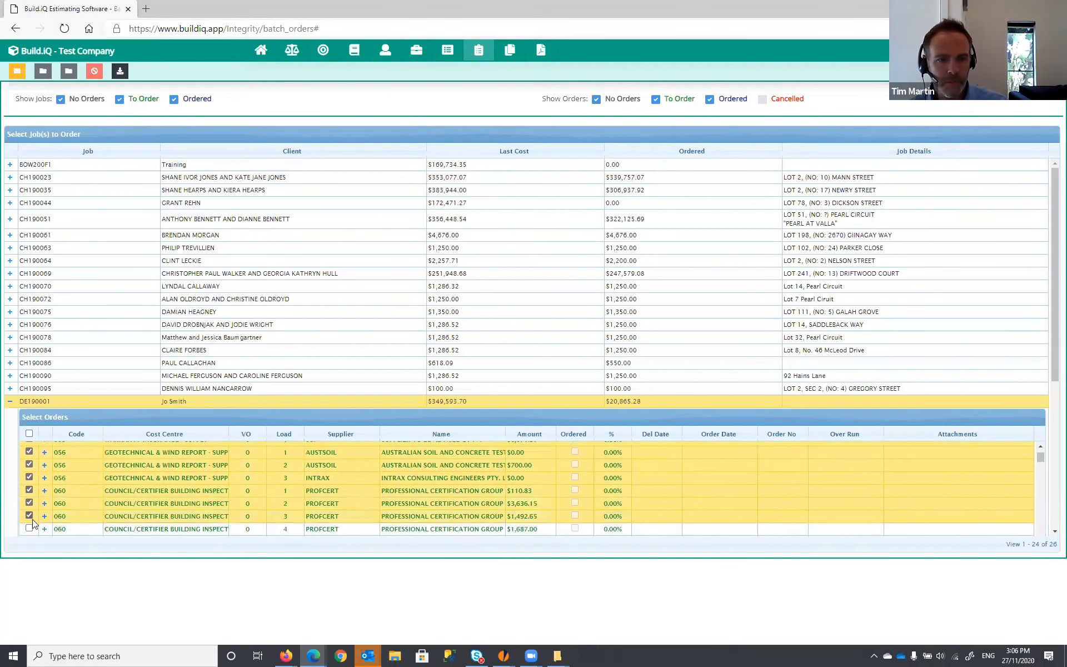
click(43, 71)
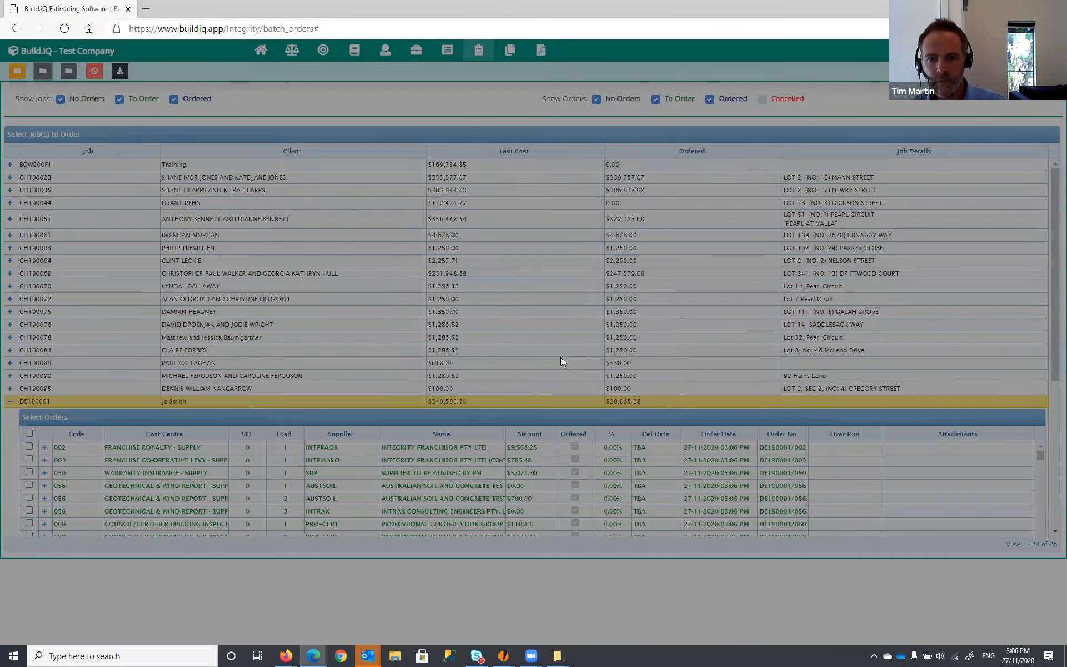
scroll(607, 463, down, 1)
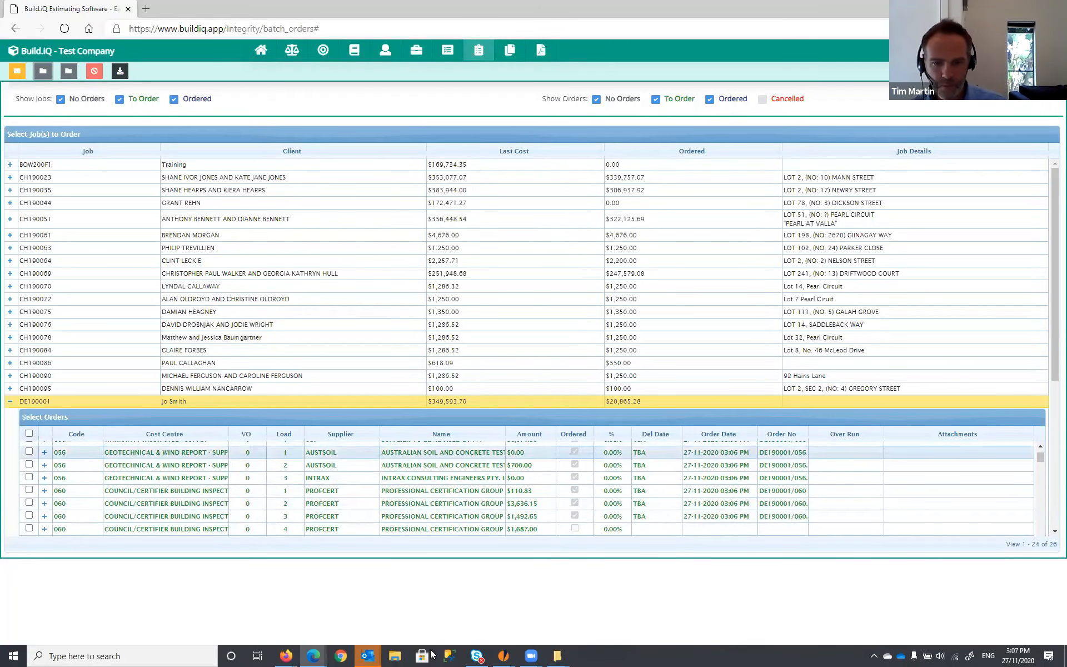
scroll(550, 492, down, 1)
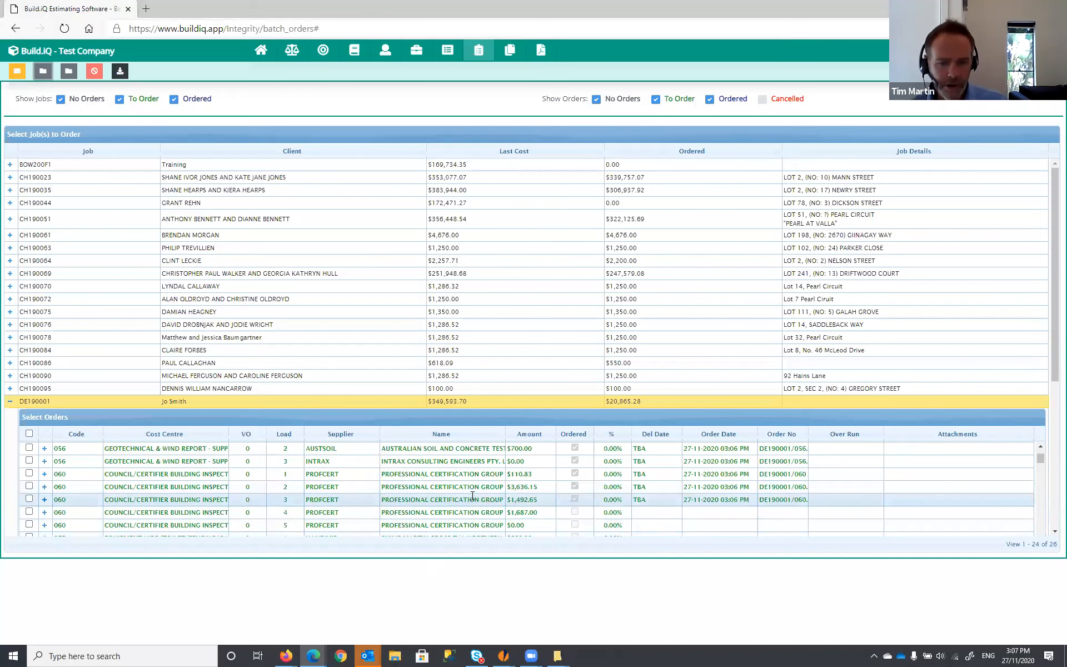
Switch to iGyro, search the jobs by the client's name, and open job DE190001.
mouse_move(314, 654)
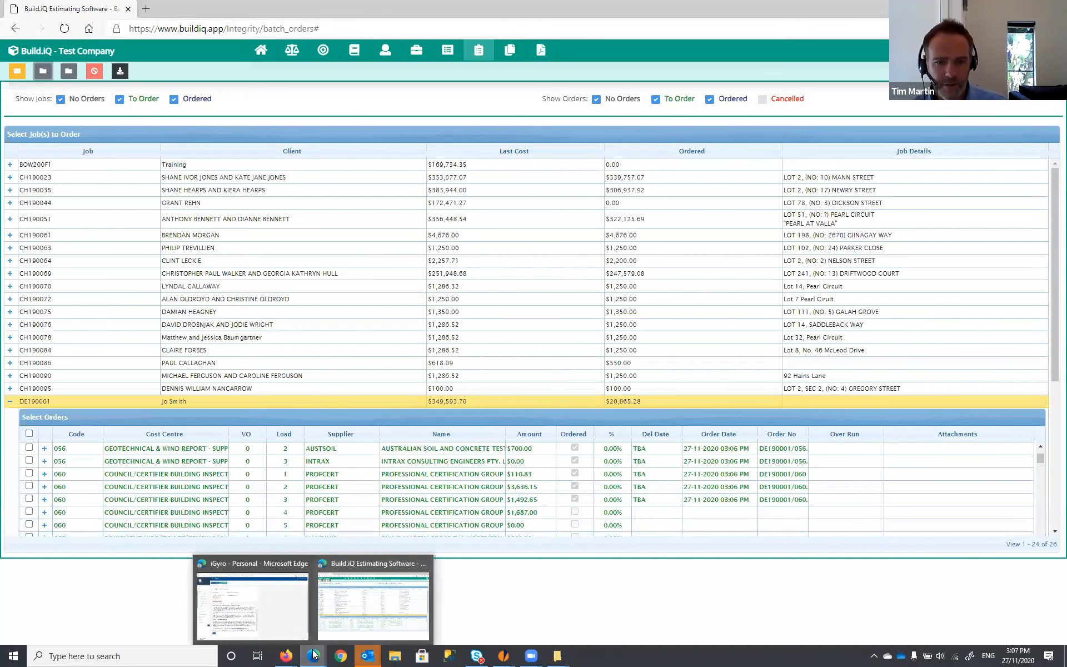
click(288, 609)
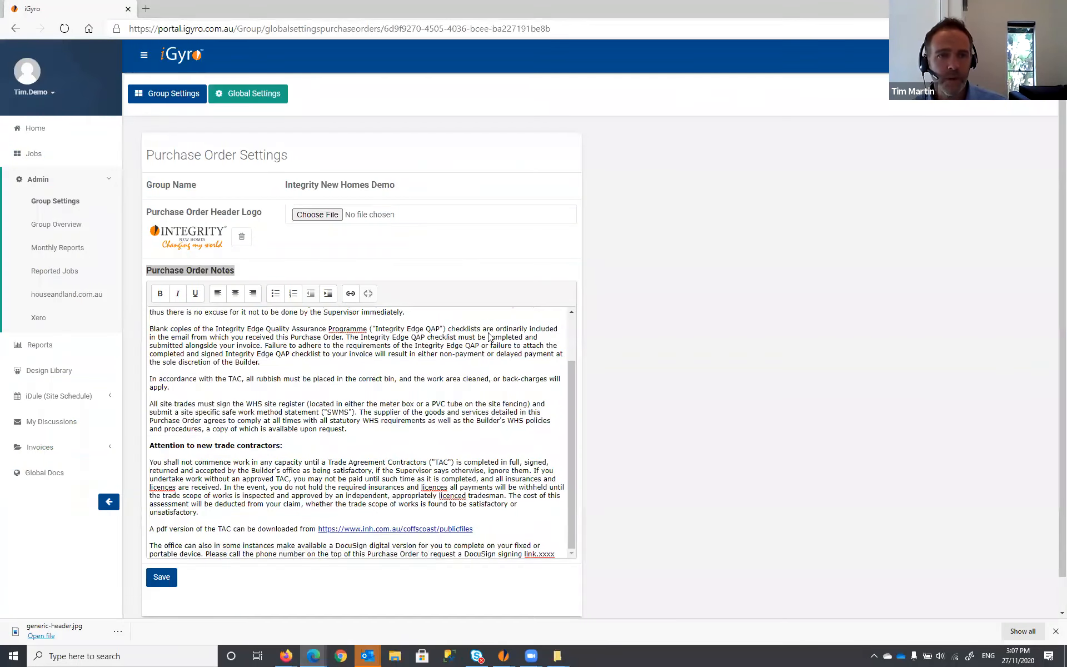
click(42, 160)
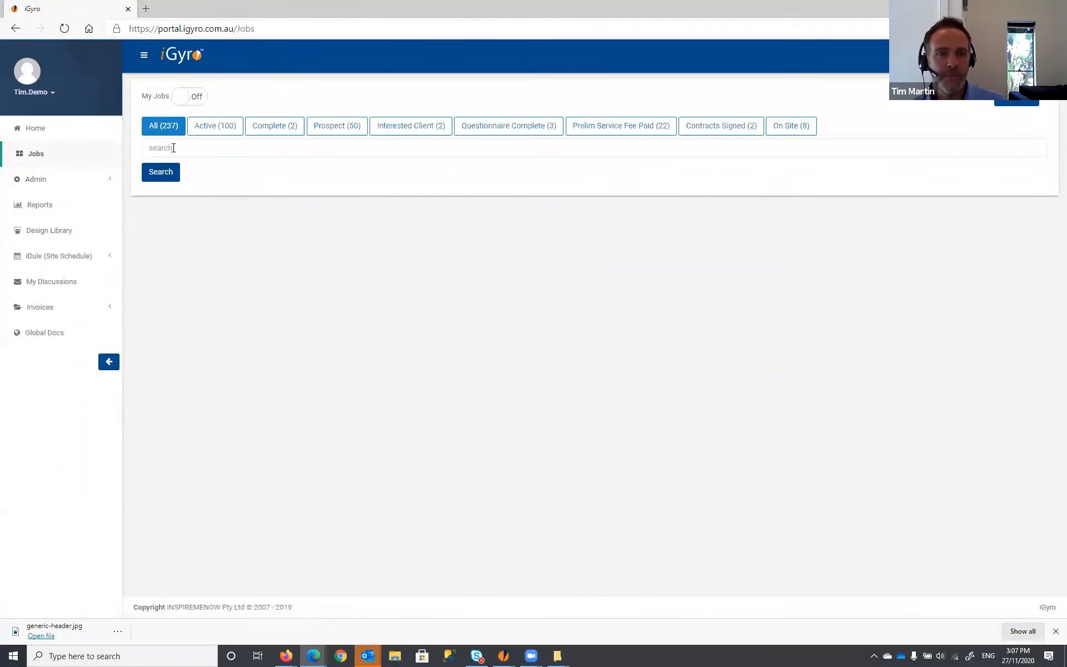
click(174, 148)
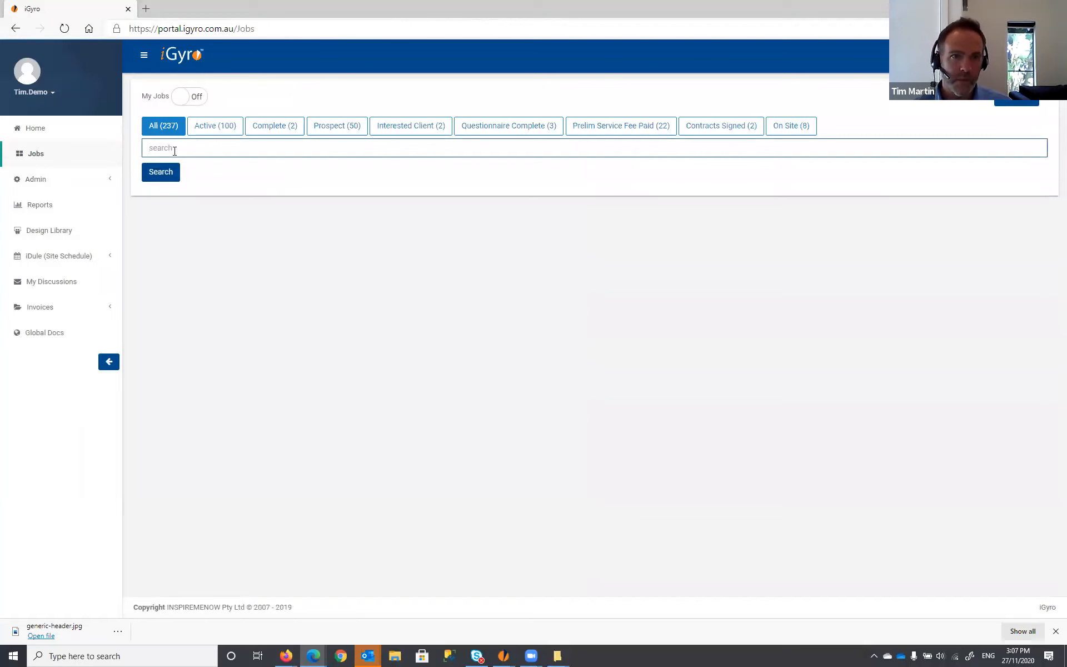
text(jo sm)
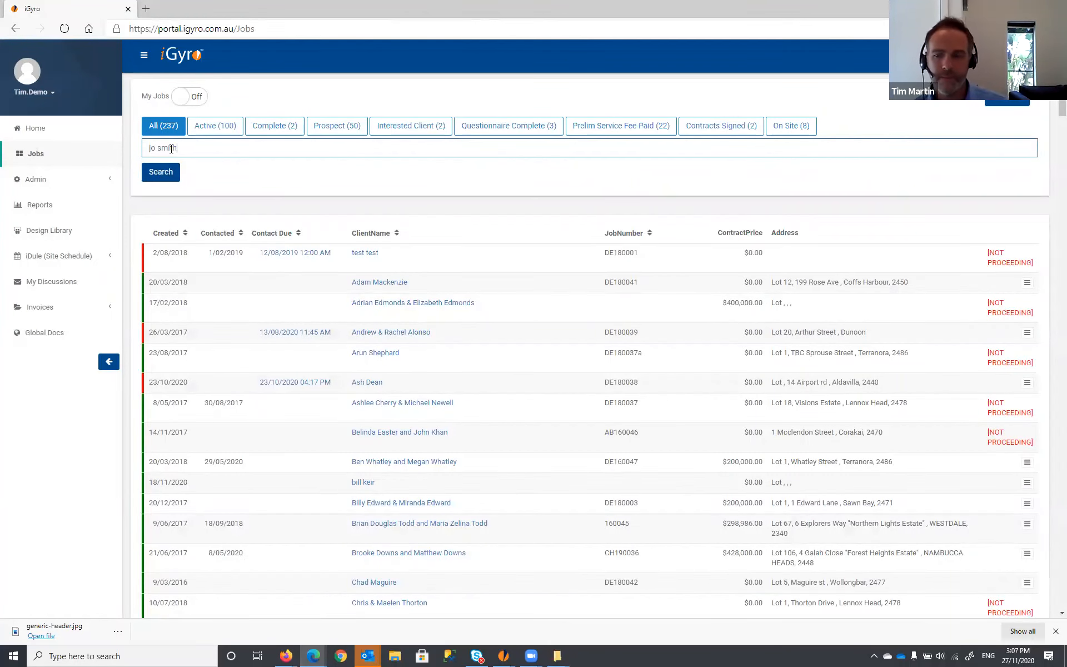
text(ith)
key(Return)
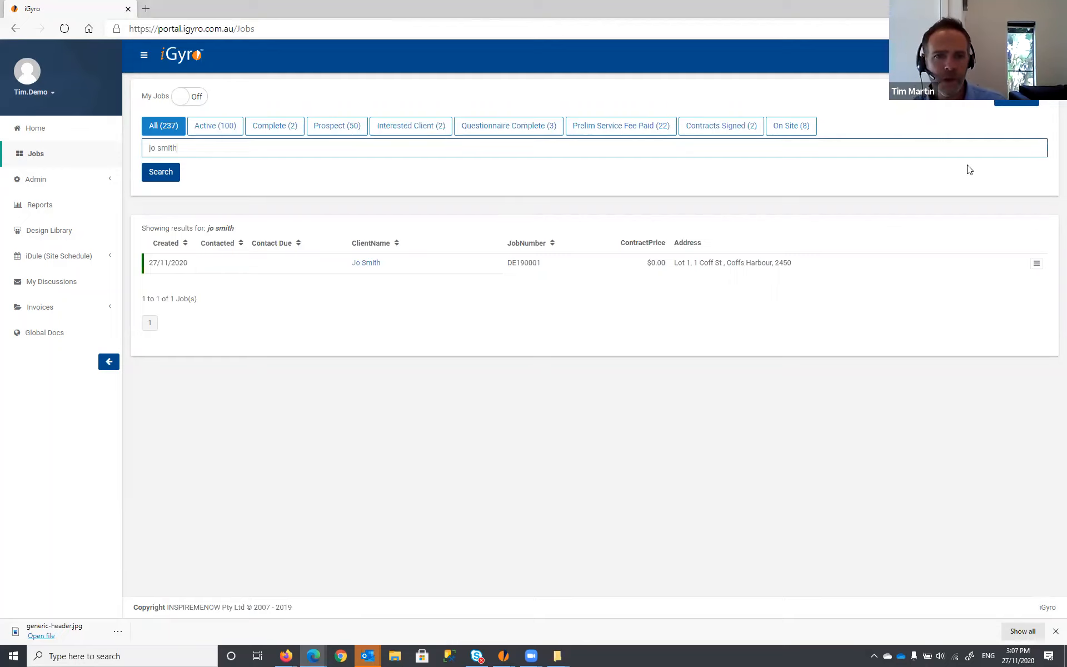
click(367, 264)
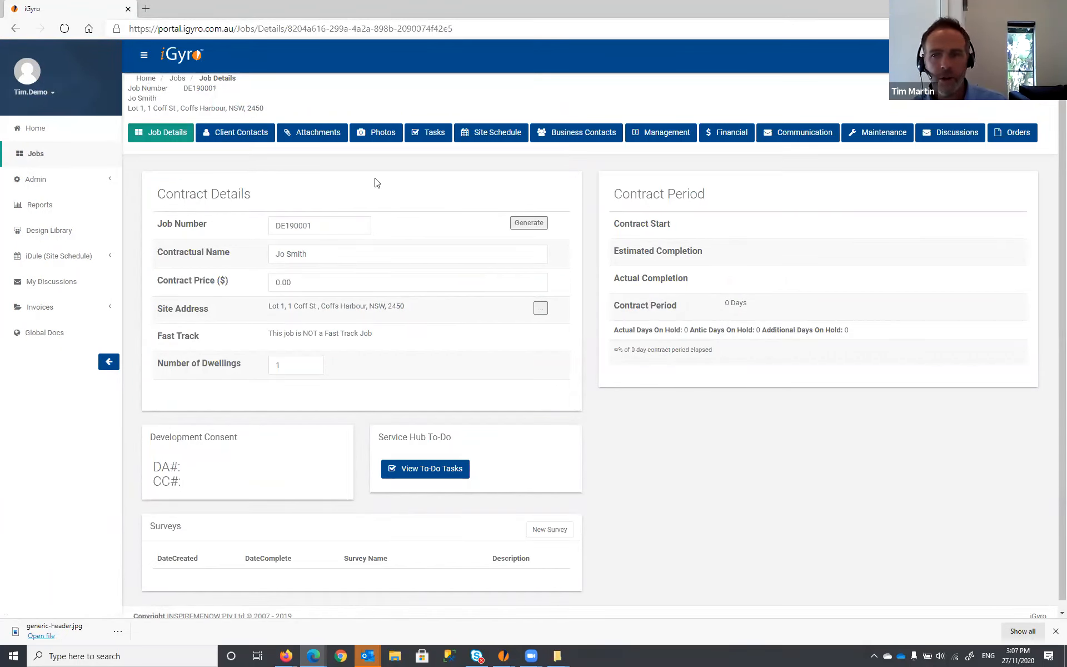
Open the job's orders list and download the logged Build.iQ orders into it.
click(1018, 136)
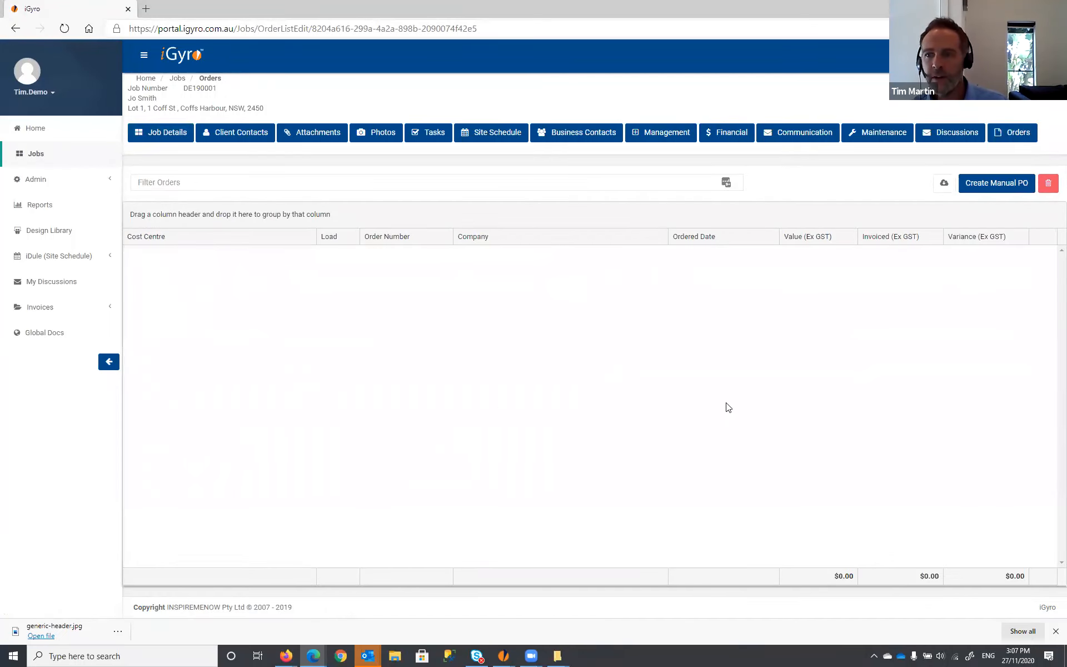
click(944, 187)
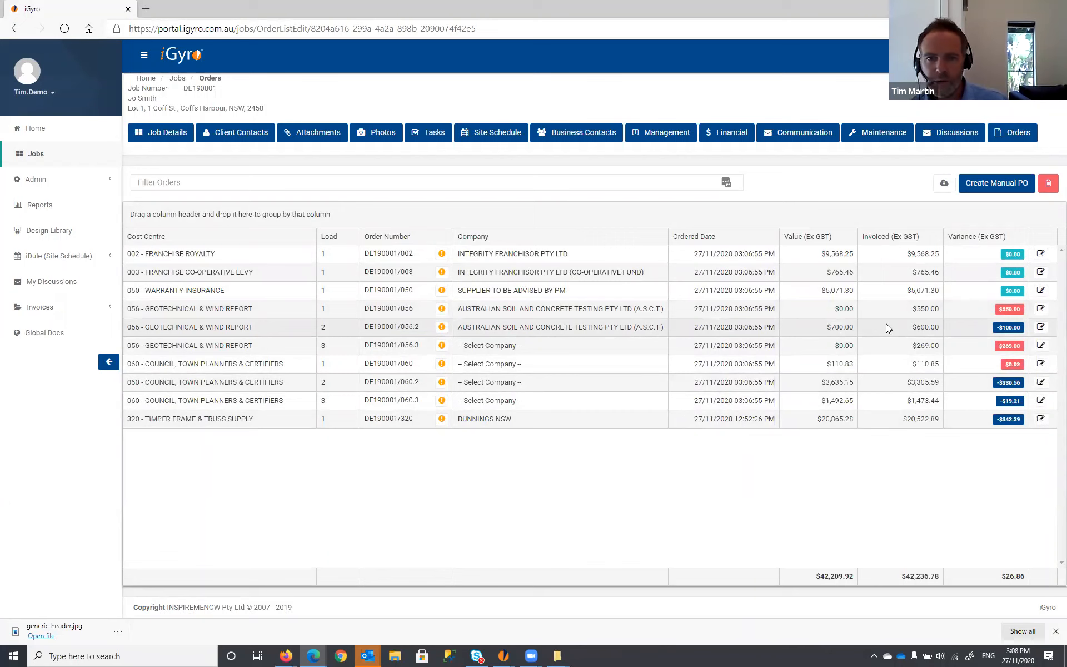
click(562, 253)
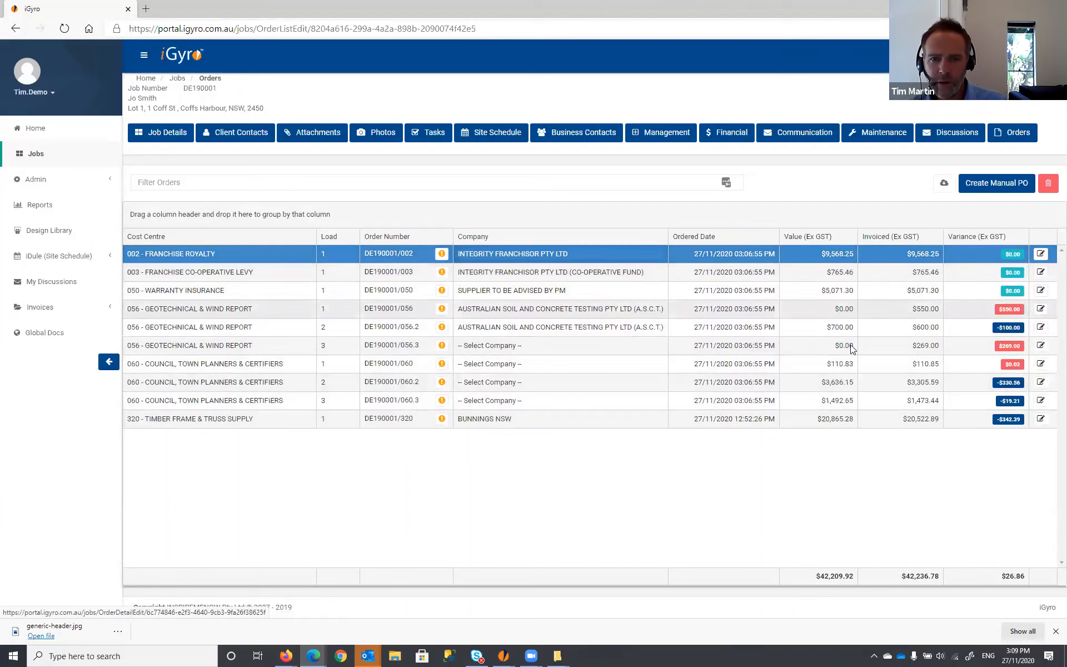
Examine the line items of load 2 of the Geotechnical & Wind Report order (056), and return to the orders list.
click(611, 327)
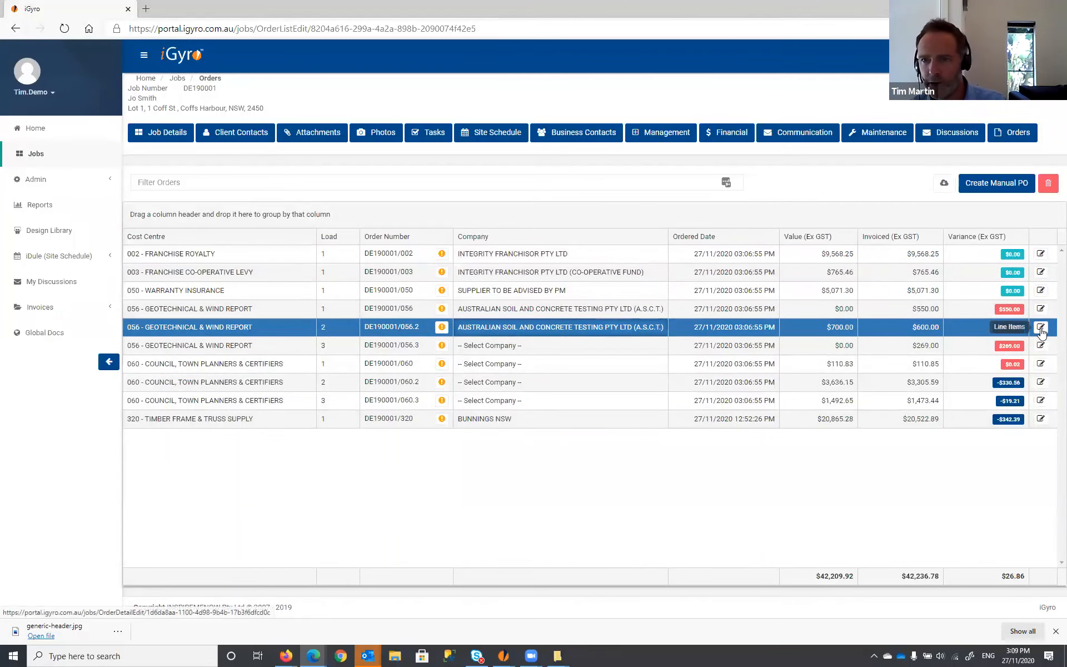
click(1041, 329)
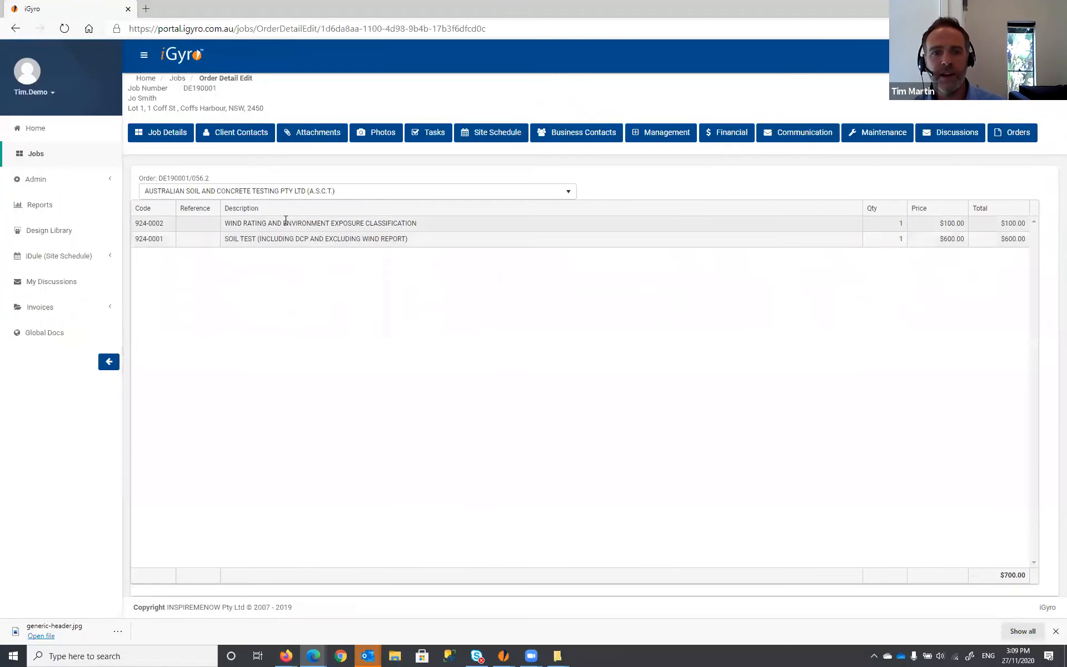
click(286, 223)
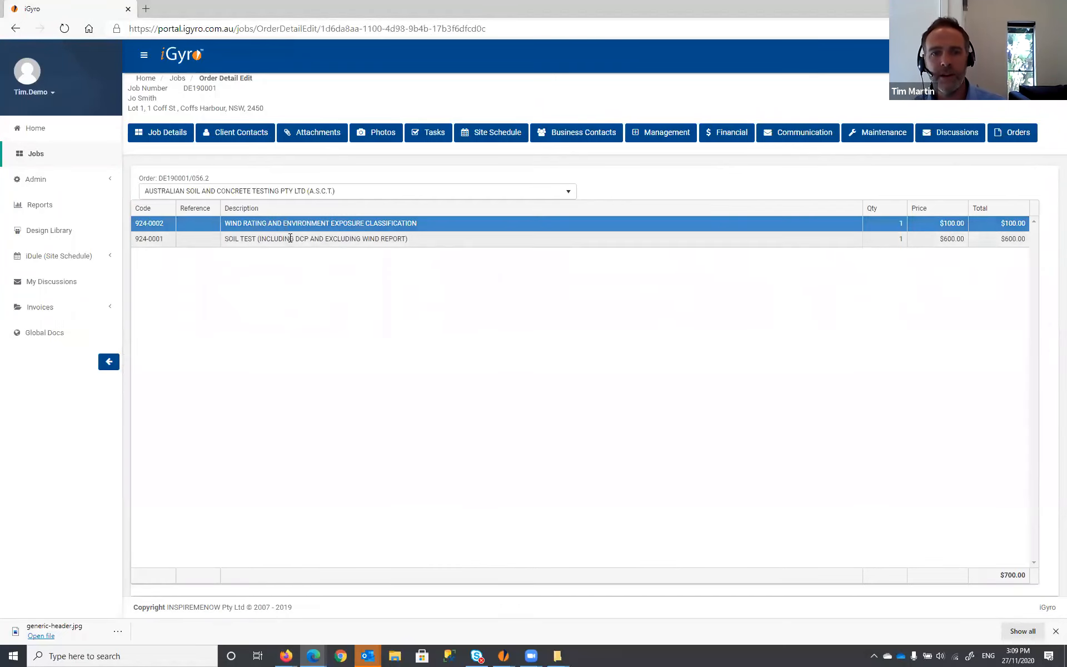
click(290, 238)
click(317, 225)
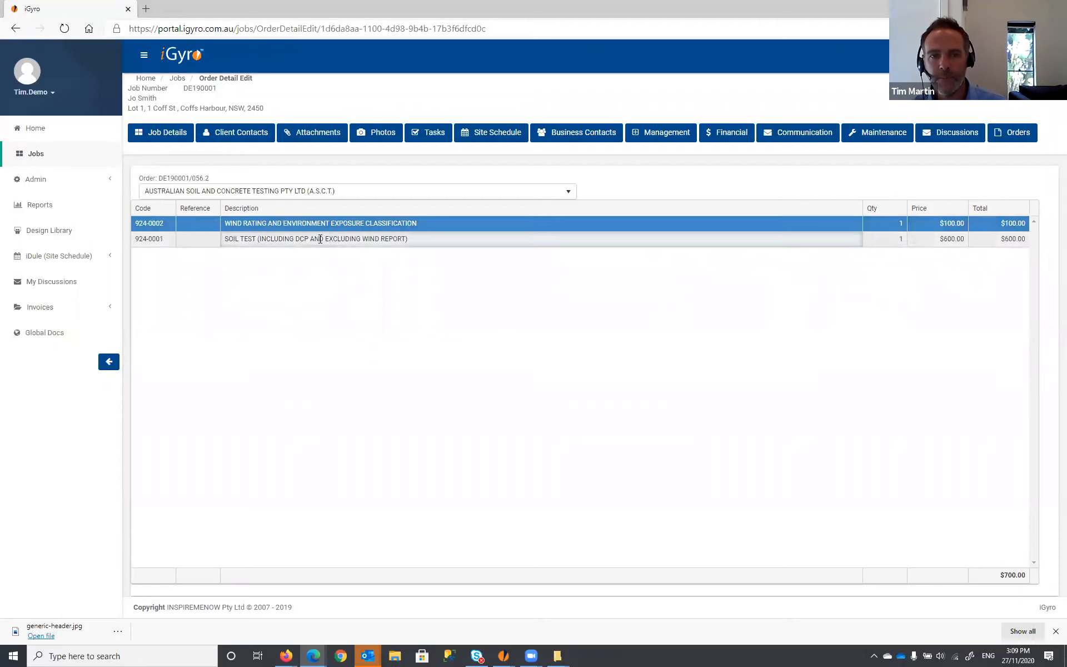
click(321, 239)
click(327, 223)
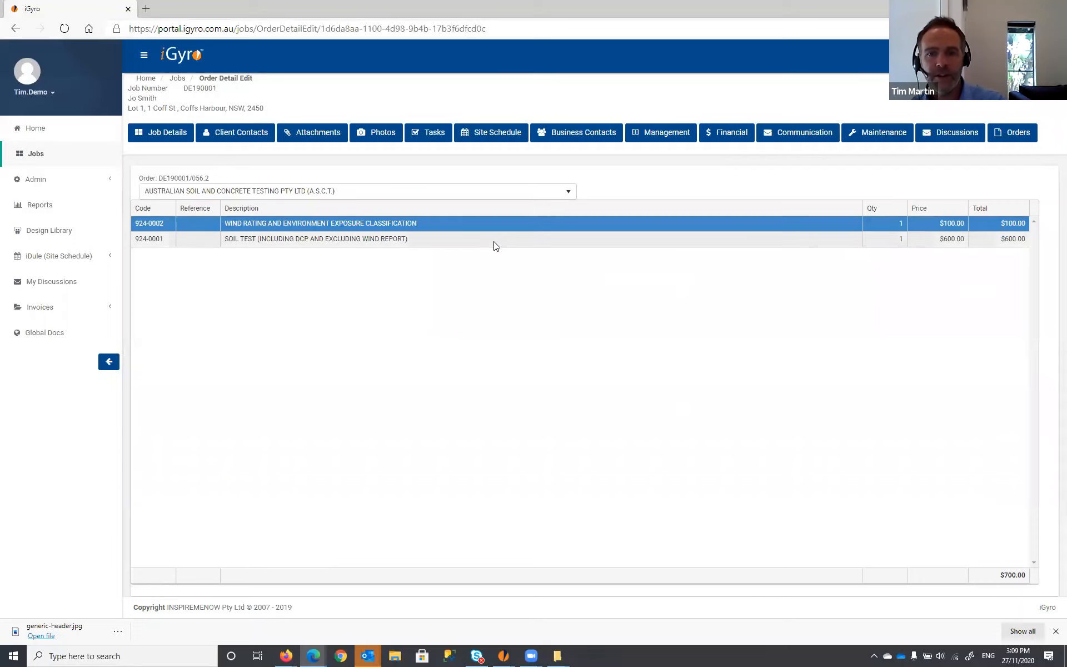
click(1026, 138)
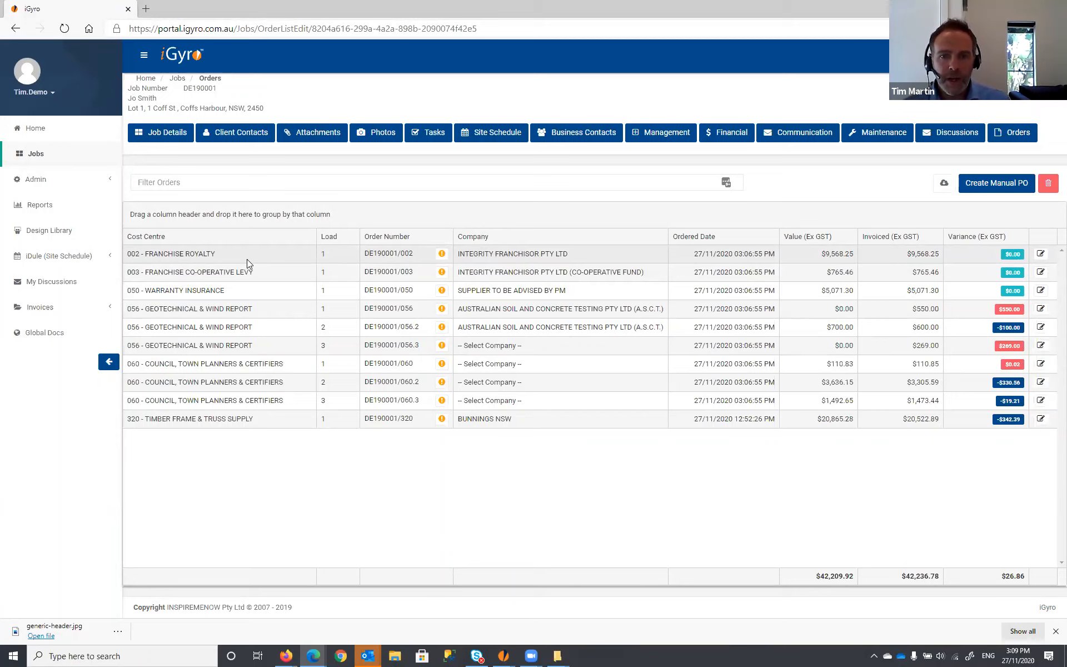
Generate the purchase order PDF for Franchise Royalty (002), review it in a new browser tab, and close that tab.
click(442, 254)
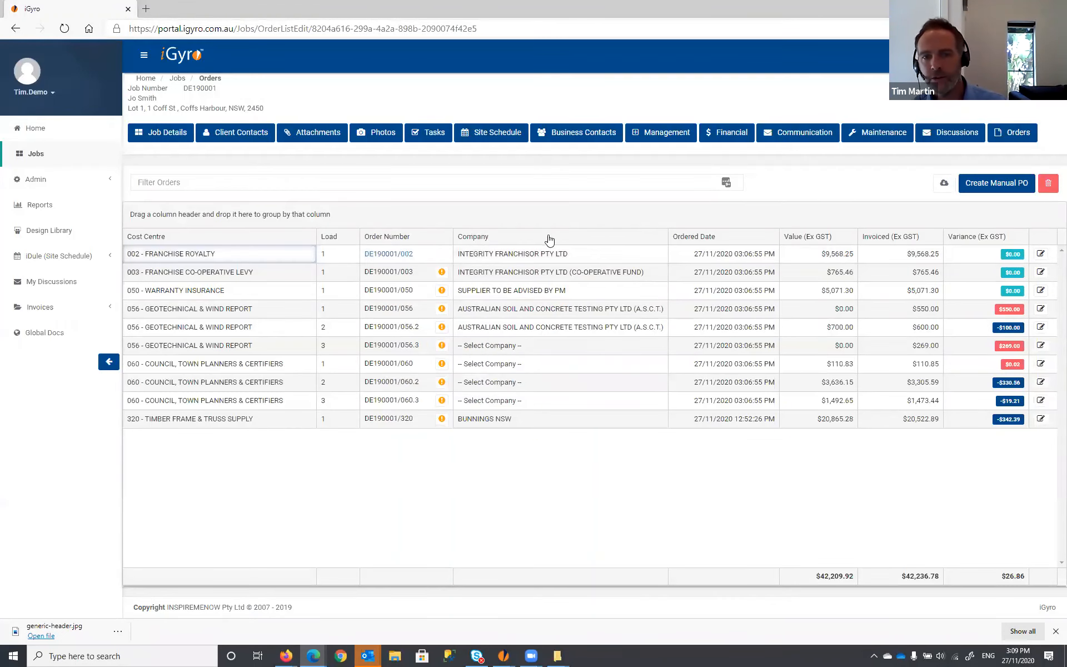
right_click(390, 258)
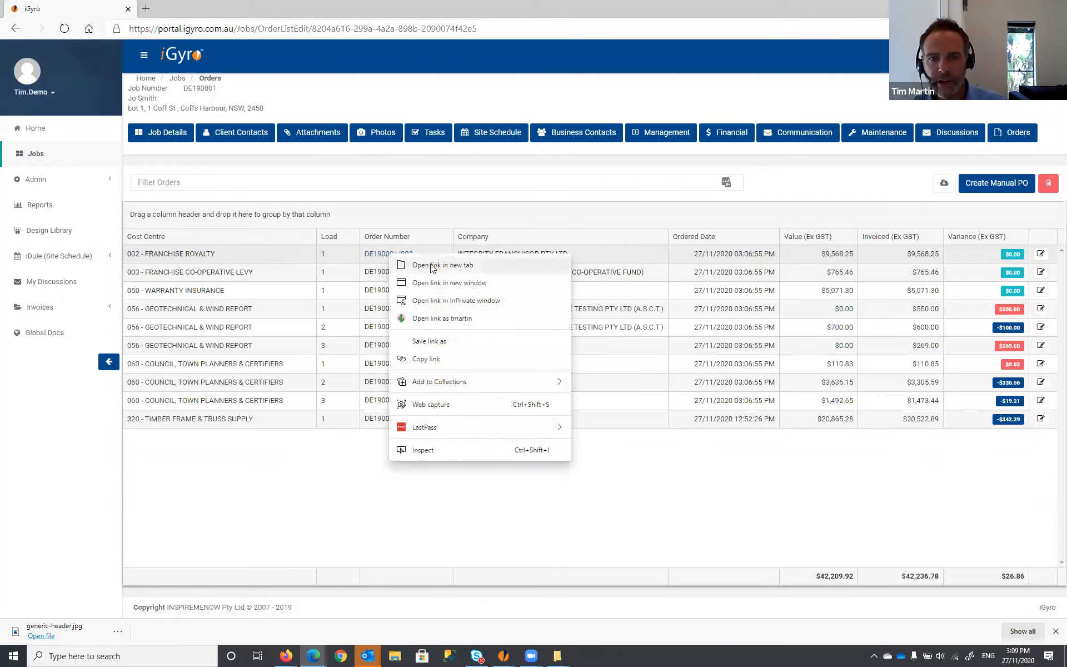
click(455, 265)
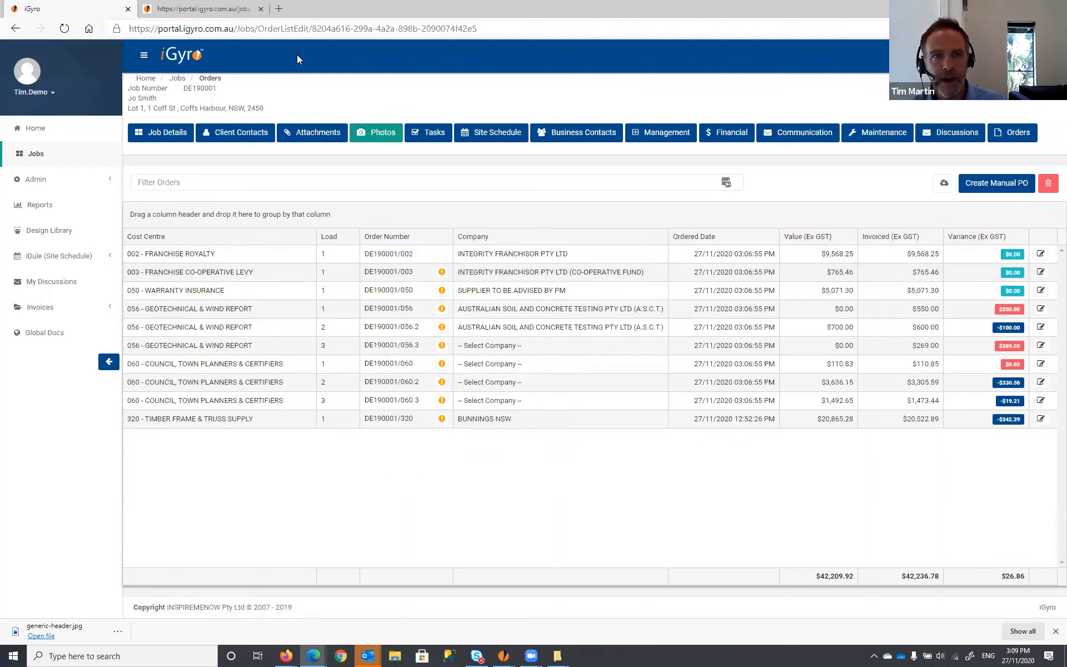
click(216, 11)
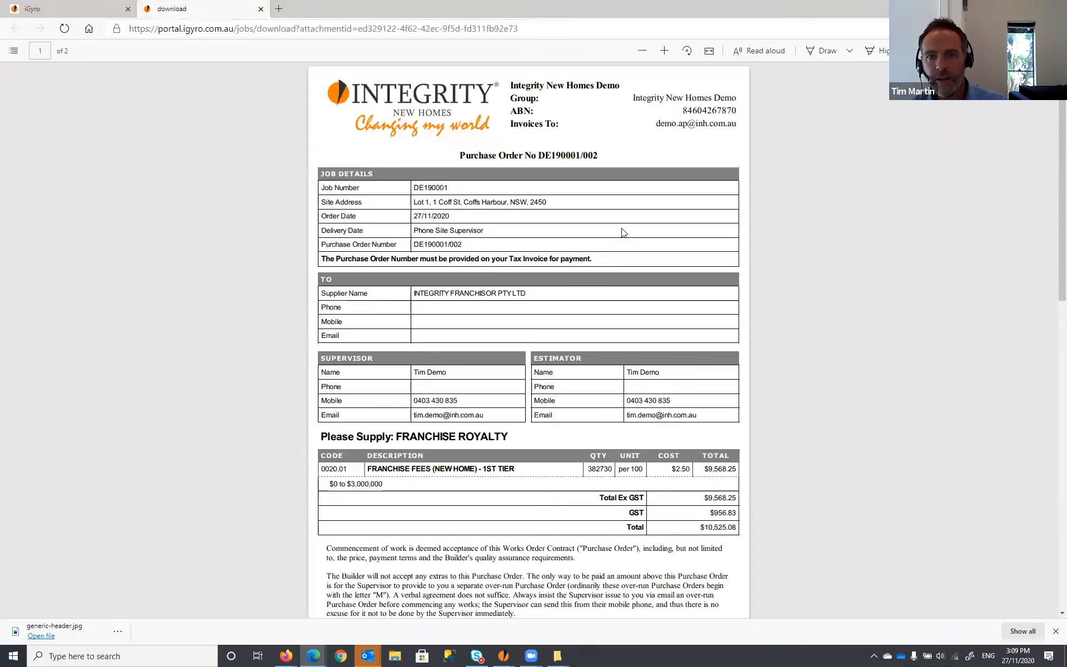
scroll(600, 292, down, 6)
scroll(604, 289, down, 6)
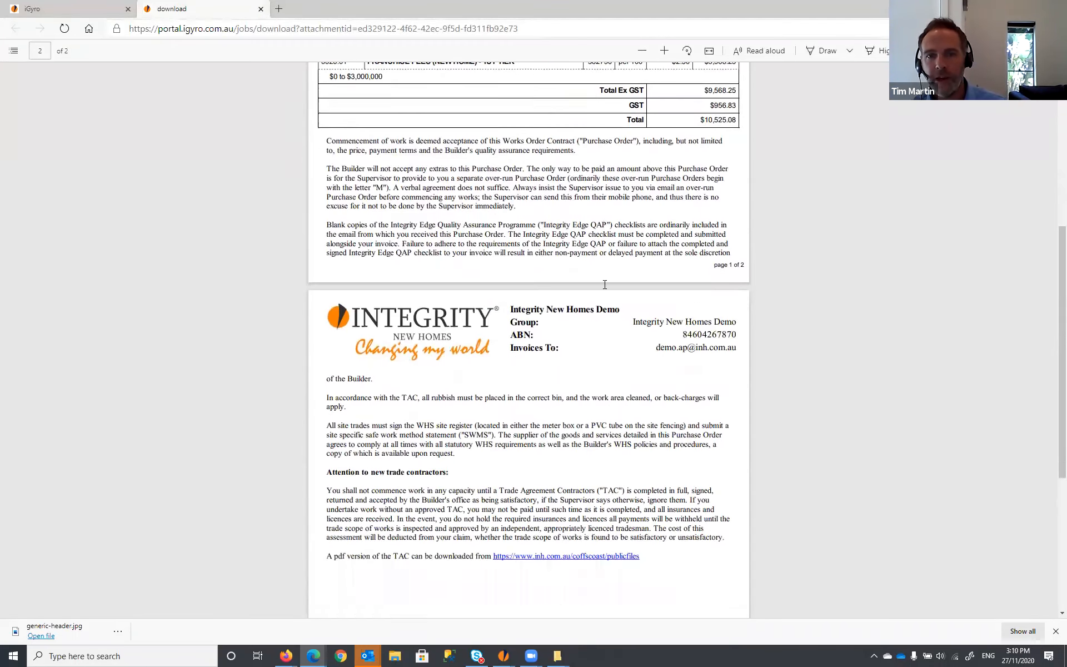
scroll(604, 289, up, 3)
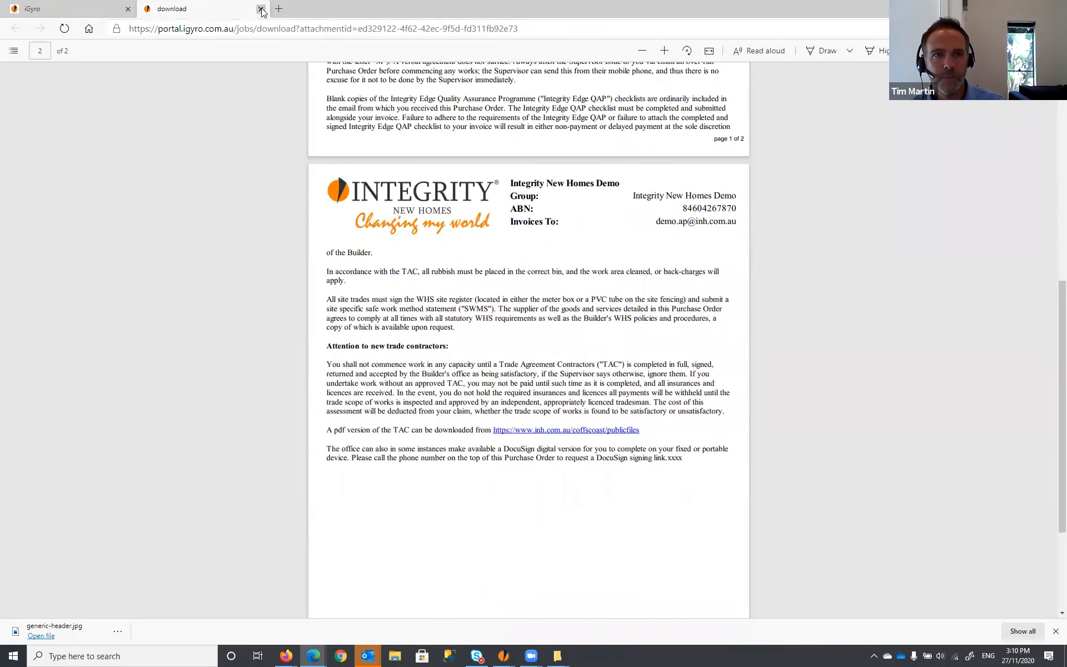
click(261, 9)
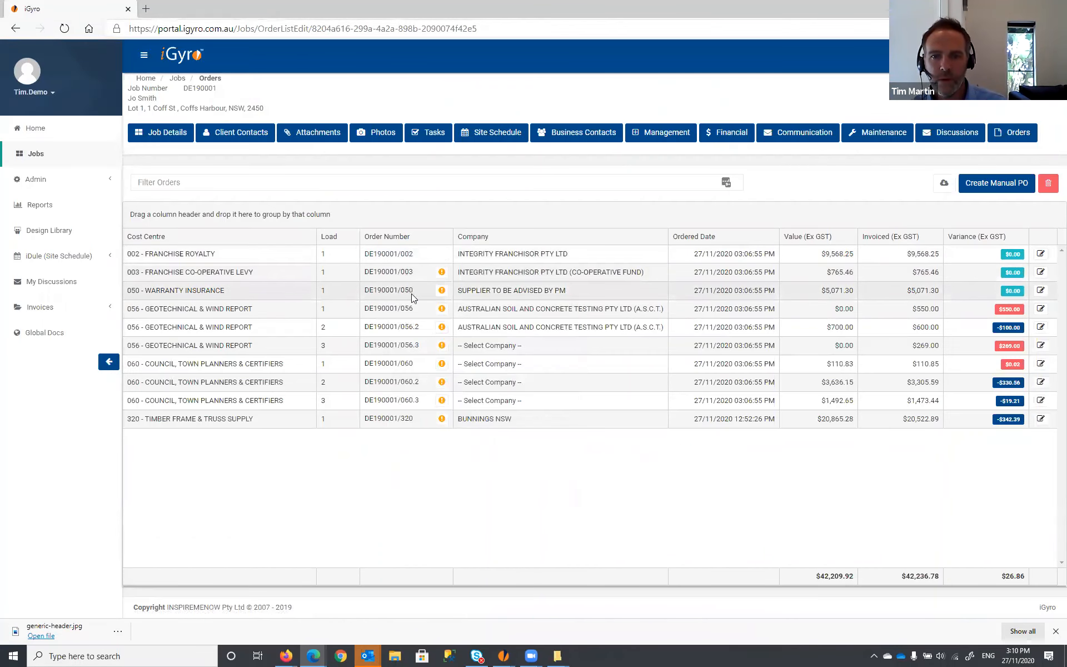
Generate the purchase order PDF for Geotechnical & Wind Report (056) load 1, and view the Supervisor folder of the job's purchase order attachments.
click(414, 309)
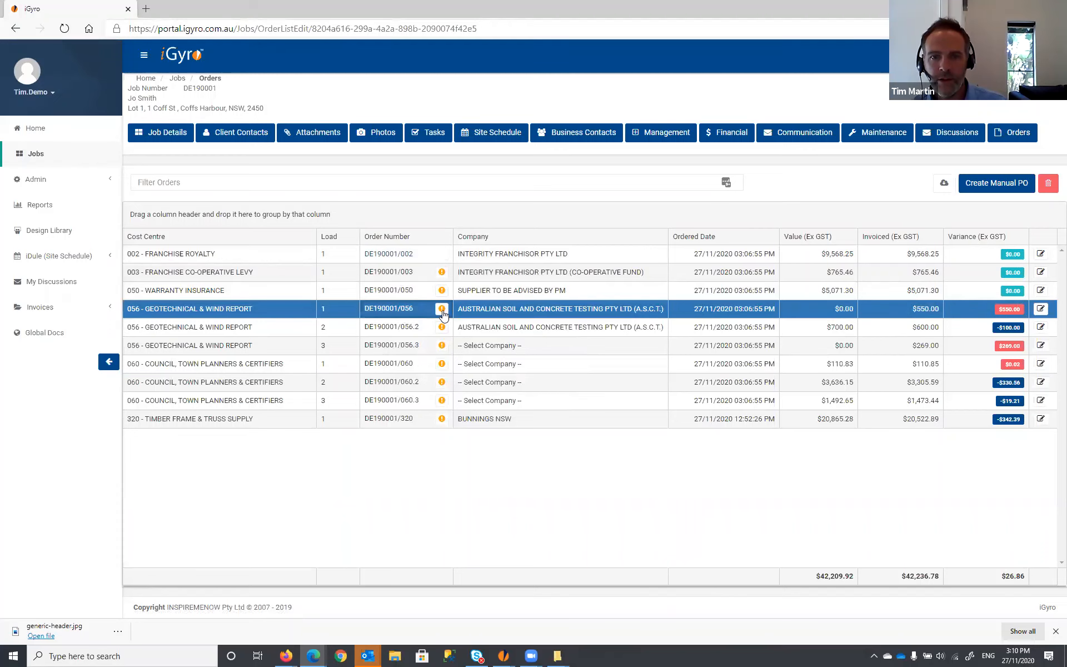
click(442, 309)
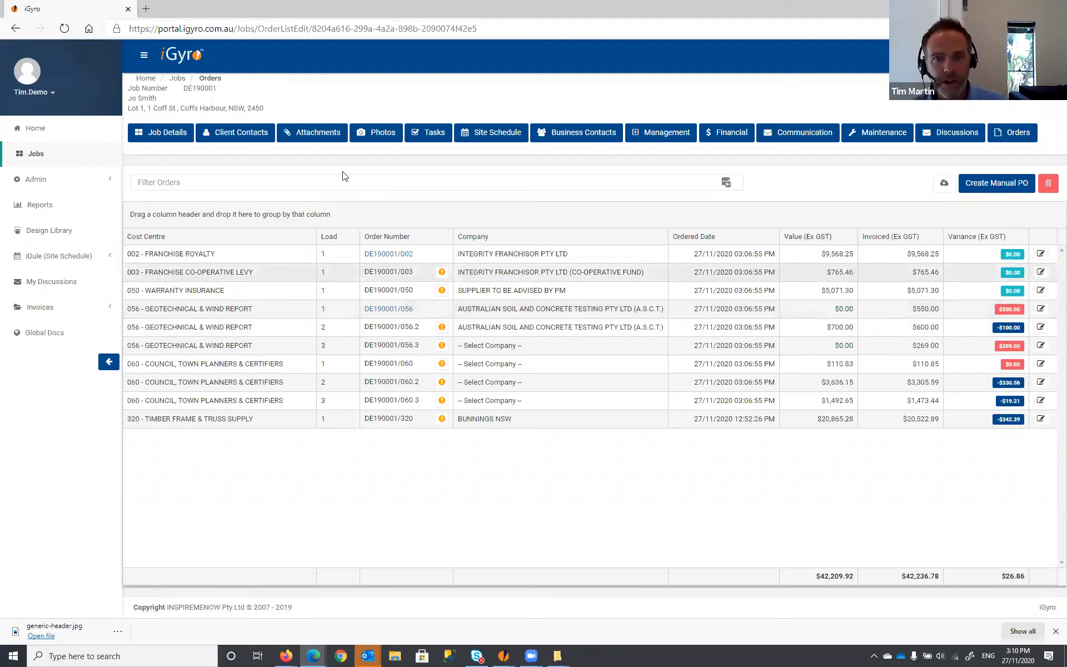
click(330, 138)
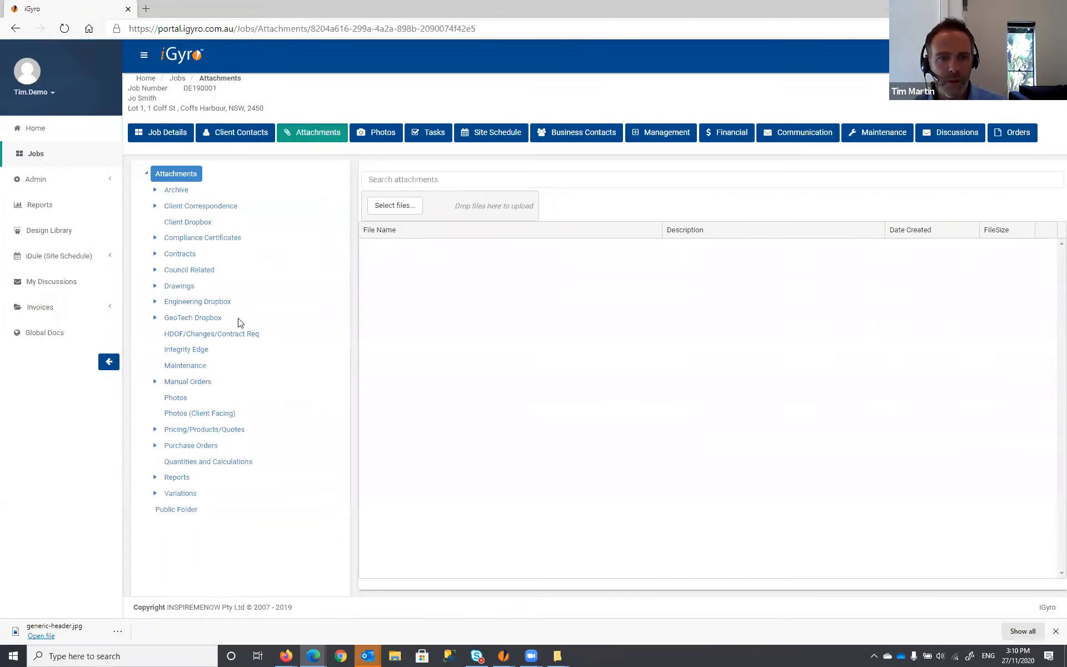
click(155, 445)
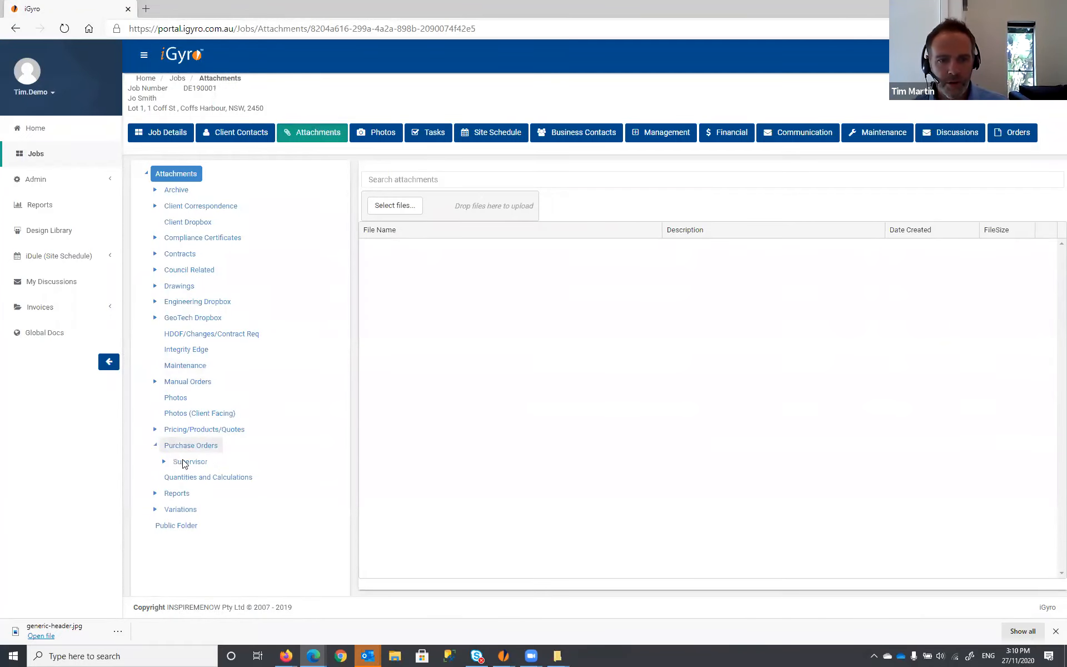
click(191, 462)
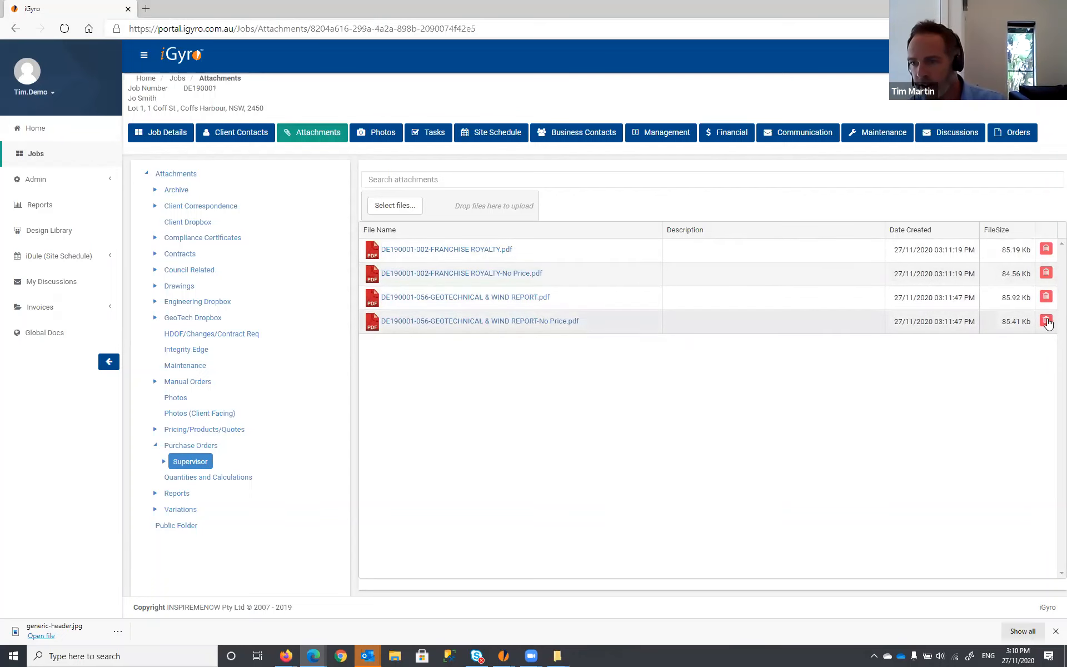
Delete the priced and no-price PDFs of Geotechnical & Wind Report (056) and Franchise Royalty (002) from the Supervisor folder.
click(1046, 321)
click(507, 358)
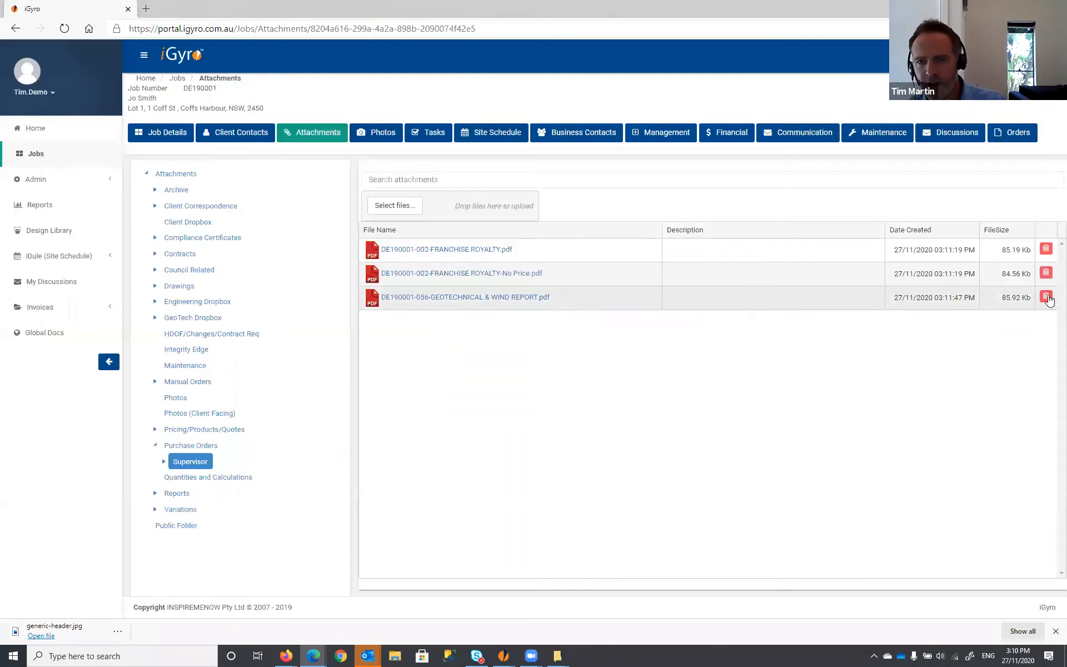
click(1046, 297)
click(506, 358)
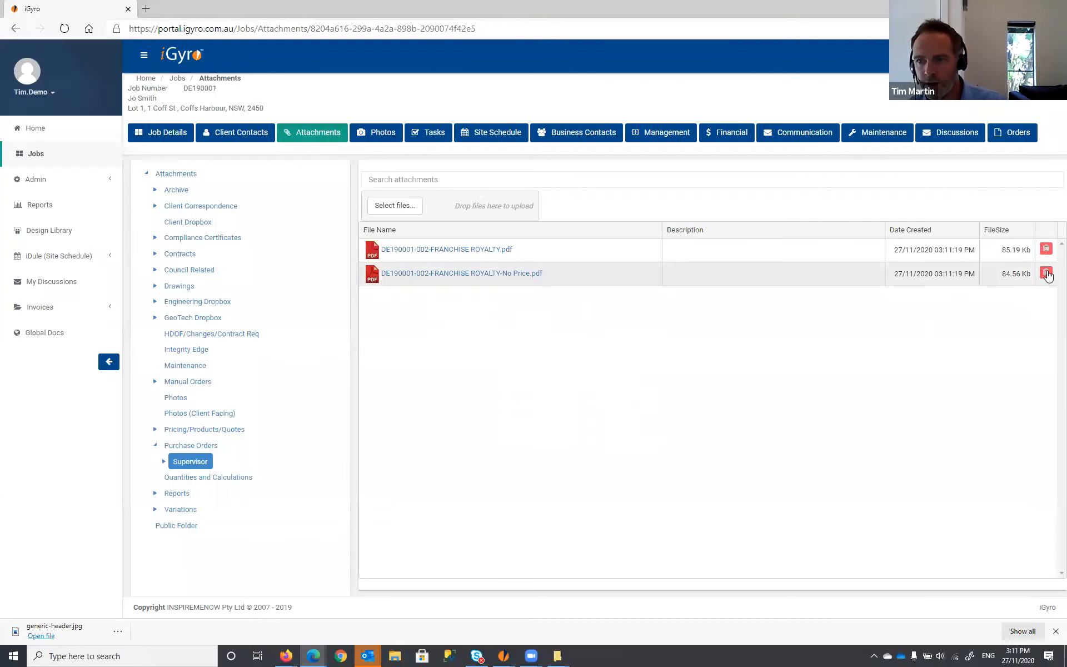
click(1046, 273)
click(506, 353)
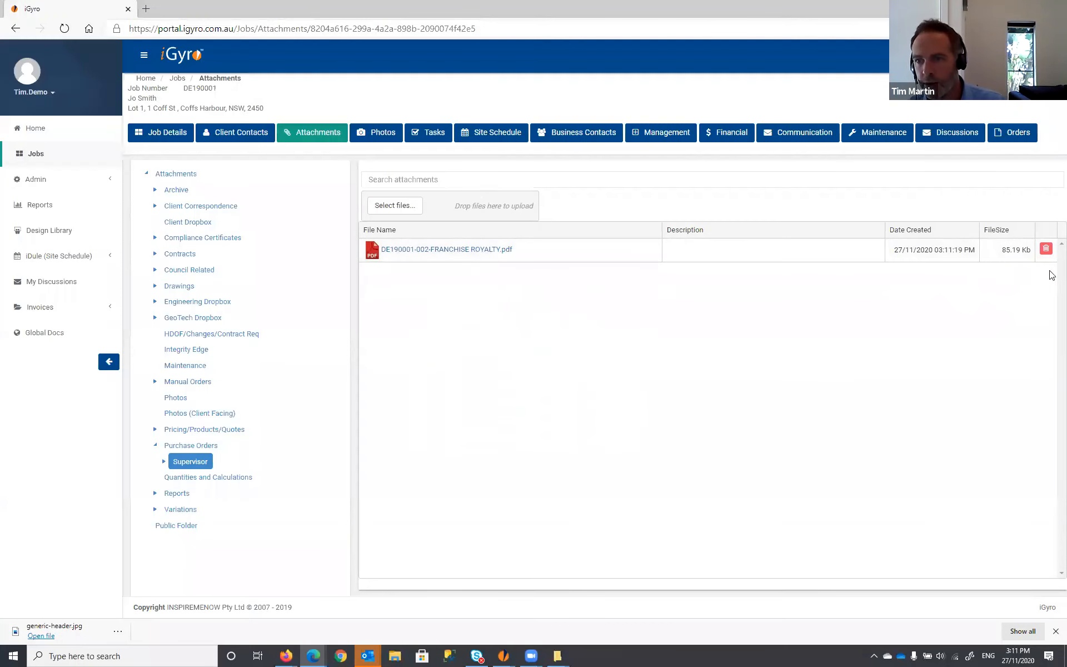
click(1046, 249)
click(484, 355)
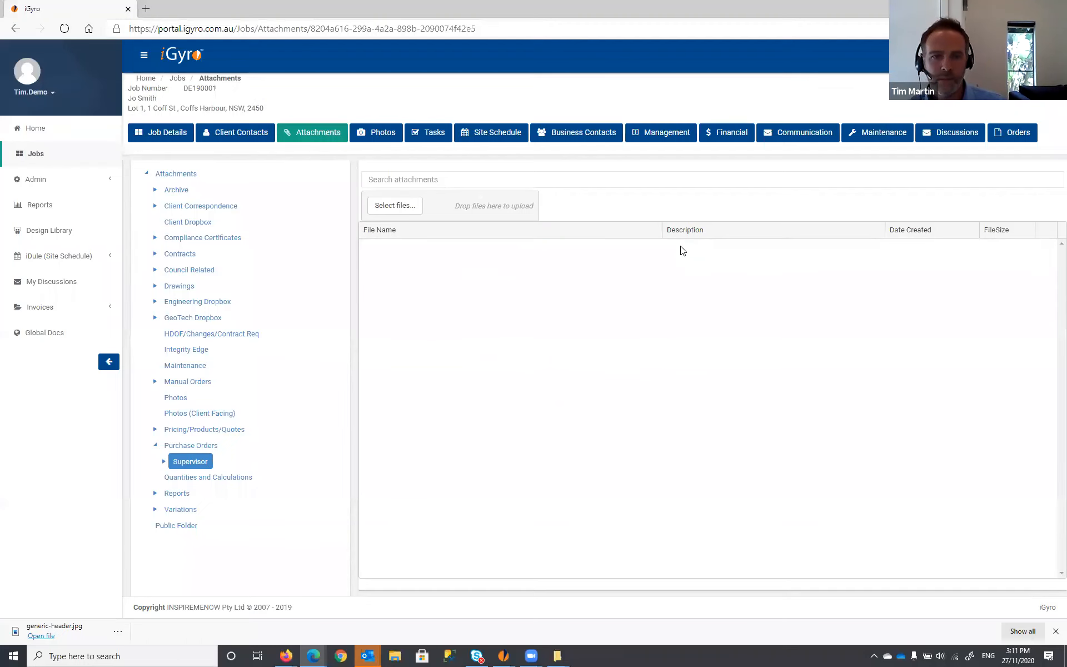
Generate PDF orders in bulk from the job's orders list, covering Franchise Co-operative Levy (003) through Council, Town Planners & Certifiers (060) load 2.
click(1013, 133)
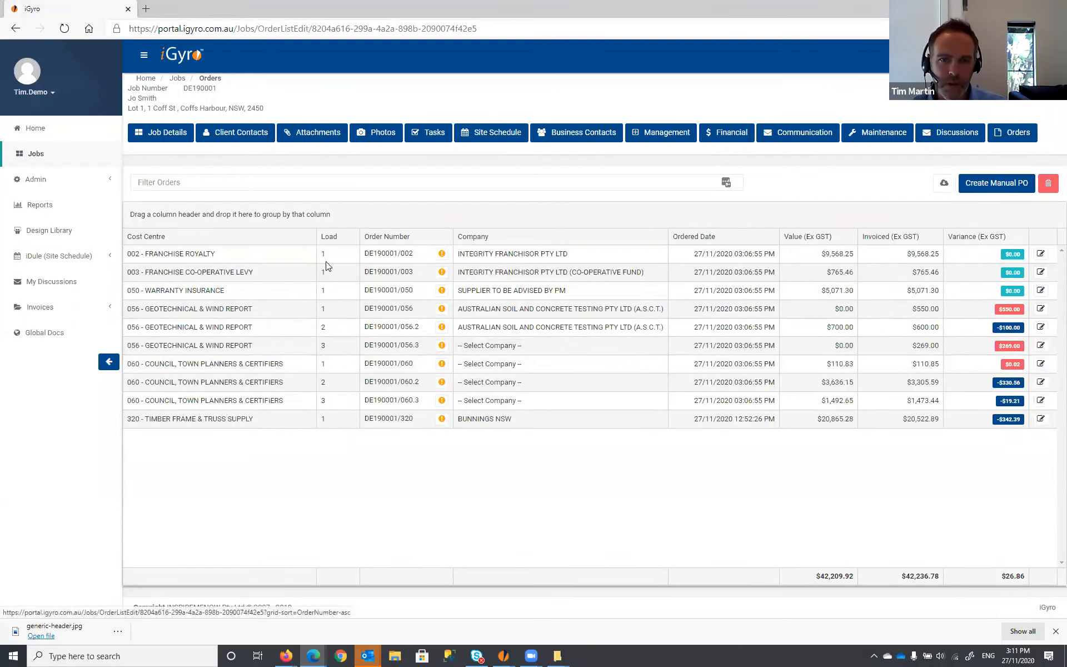
click(393, 253)
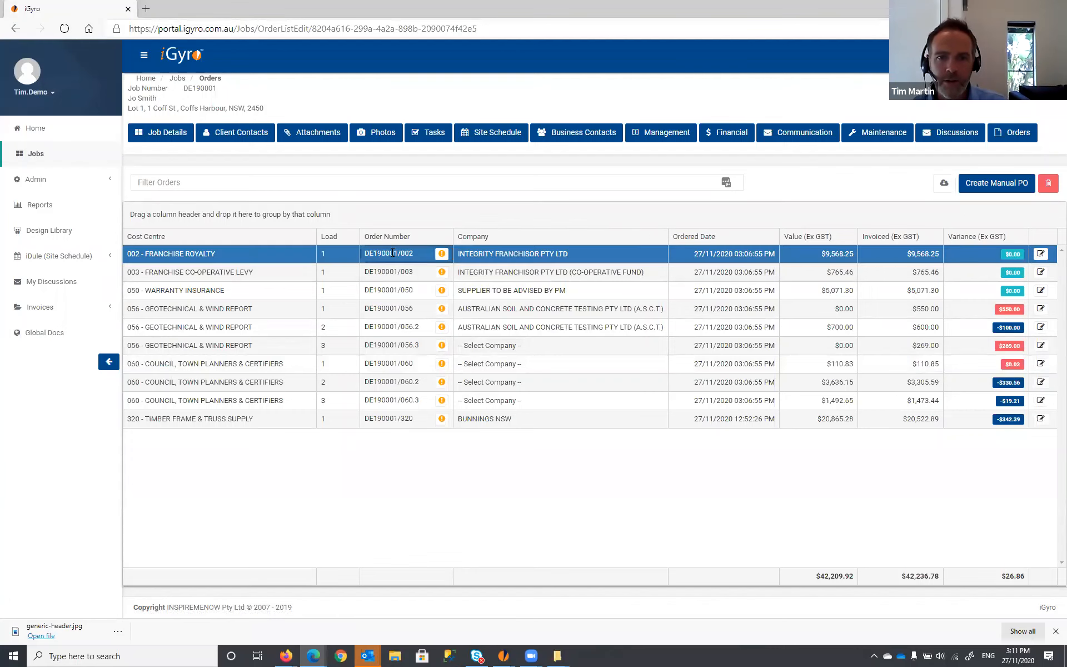
shift+click(405, 381)
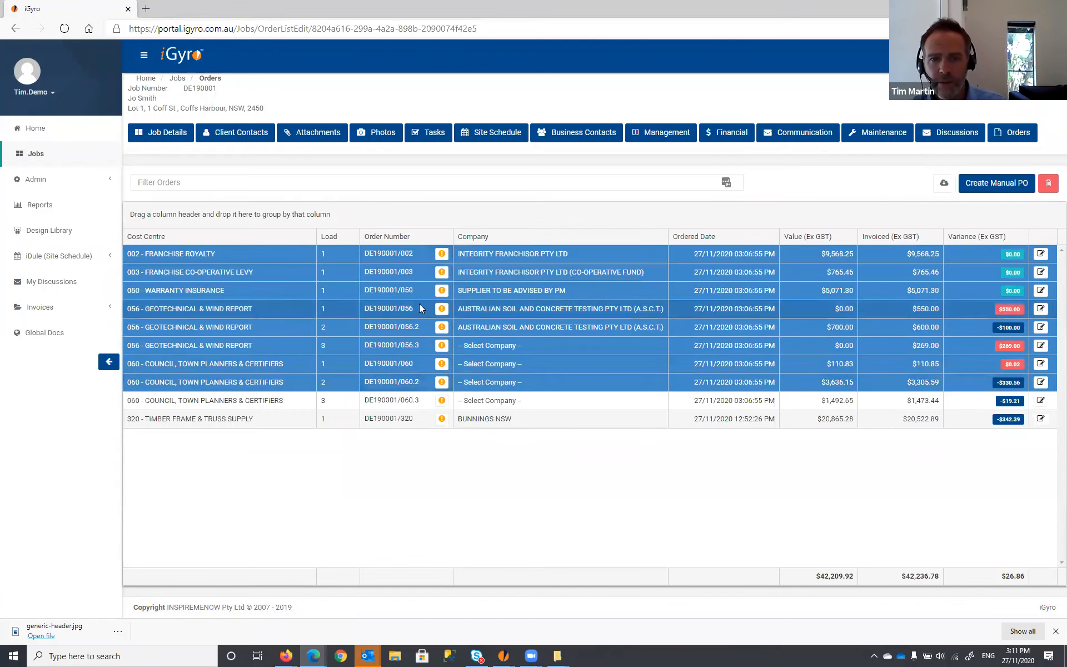
click(270, 255)
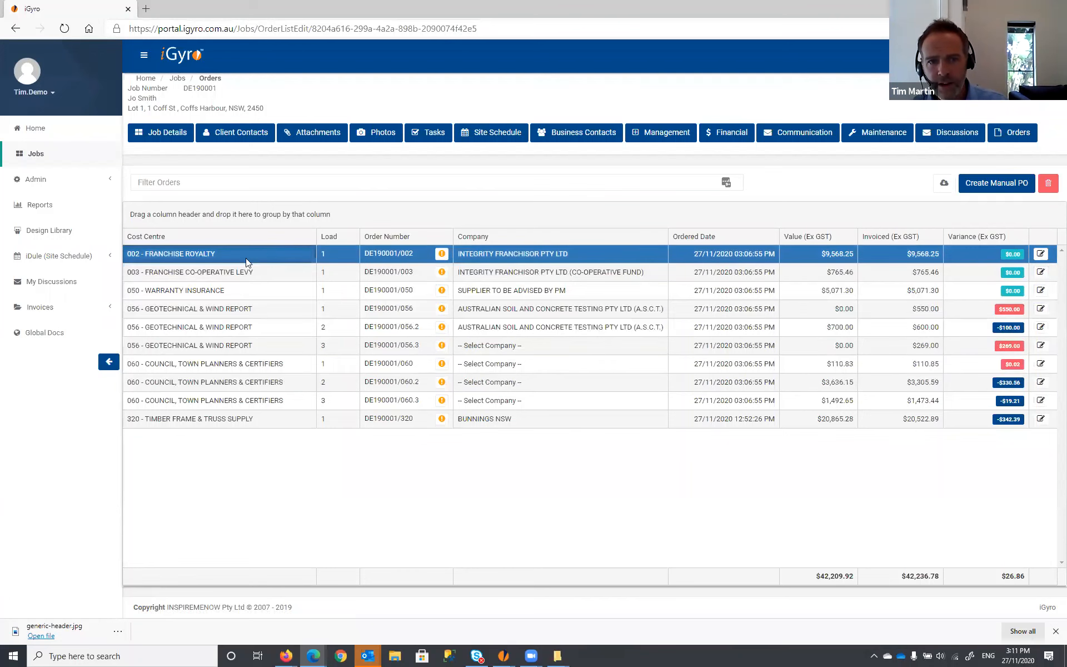
click(275, 270)
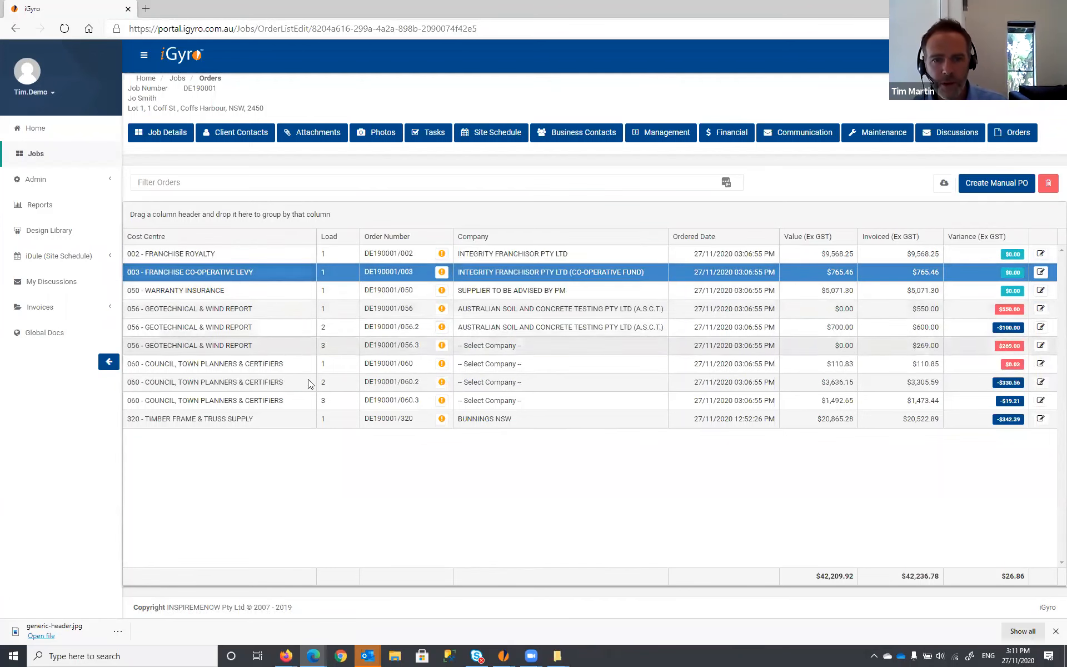
shift+click(279, 383)
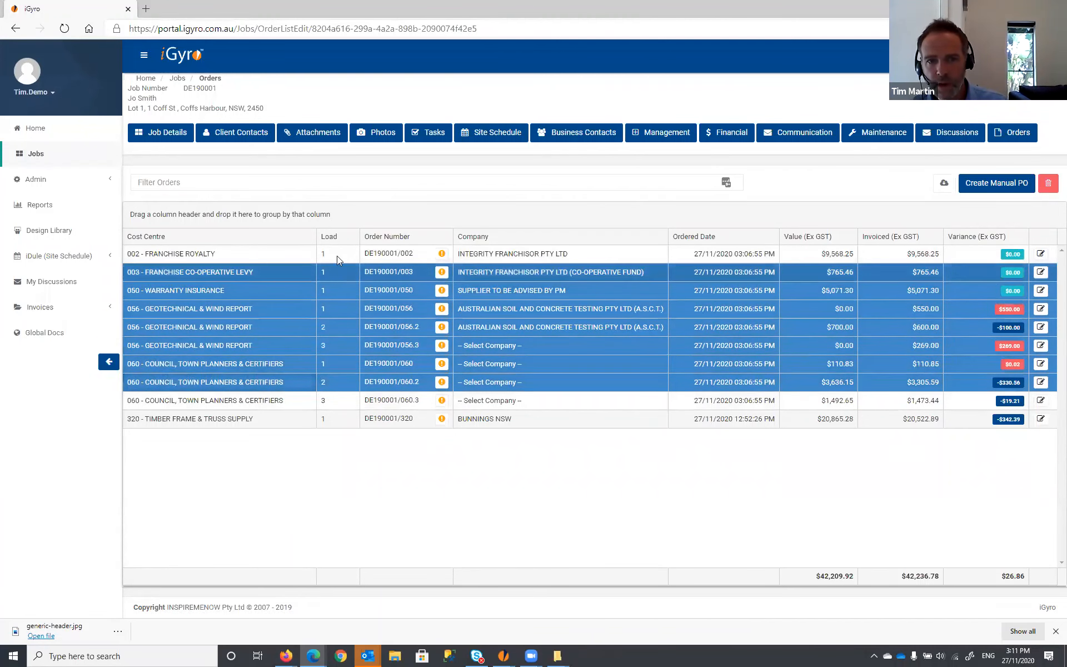
right_click(330, 290)
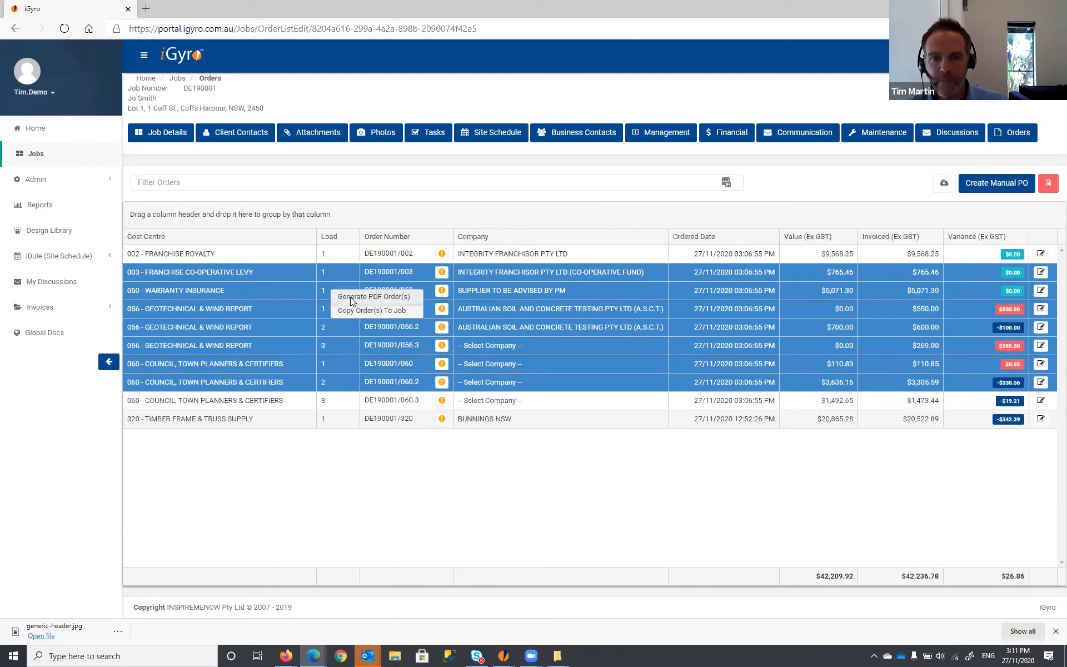
click(351, 299)
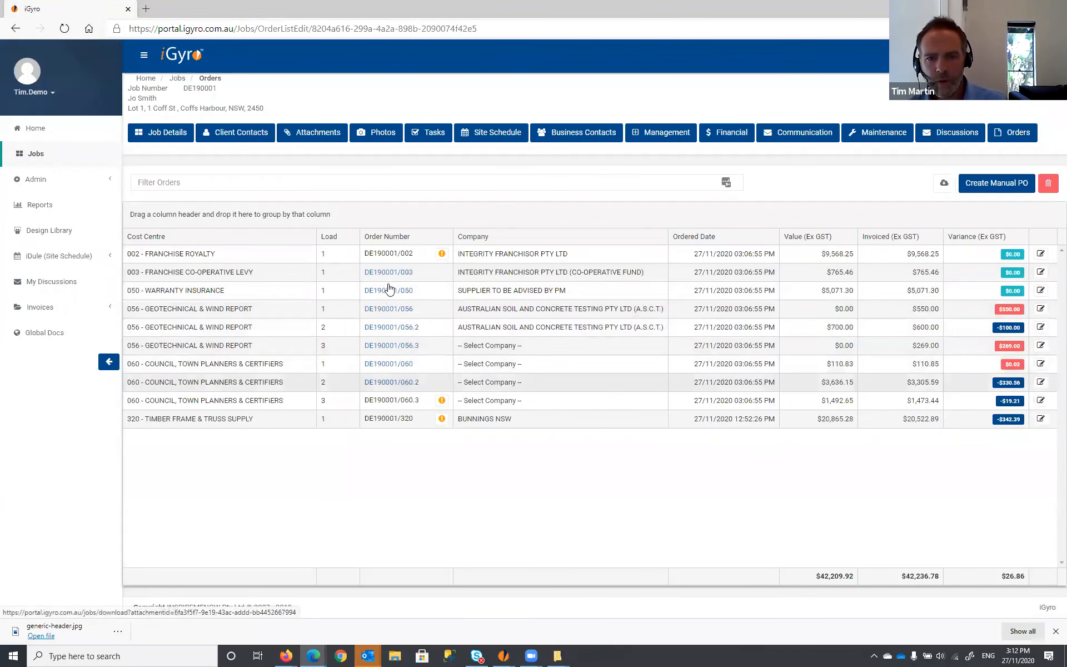
View the generated PDFs in the Supervisor folder of the job's purchase order attachments, and return to the orders list.
click(317, 134)
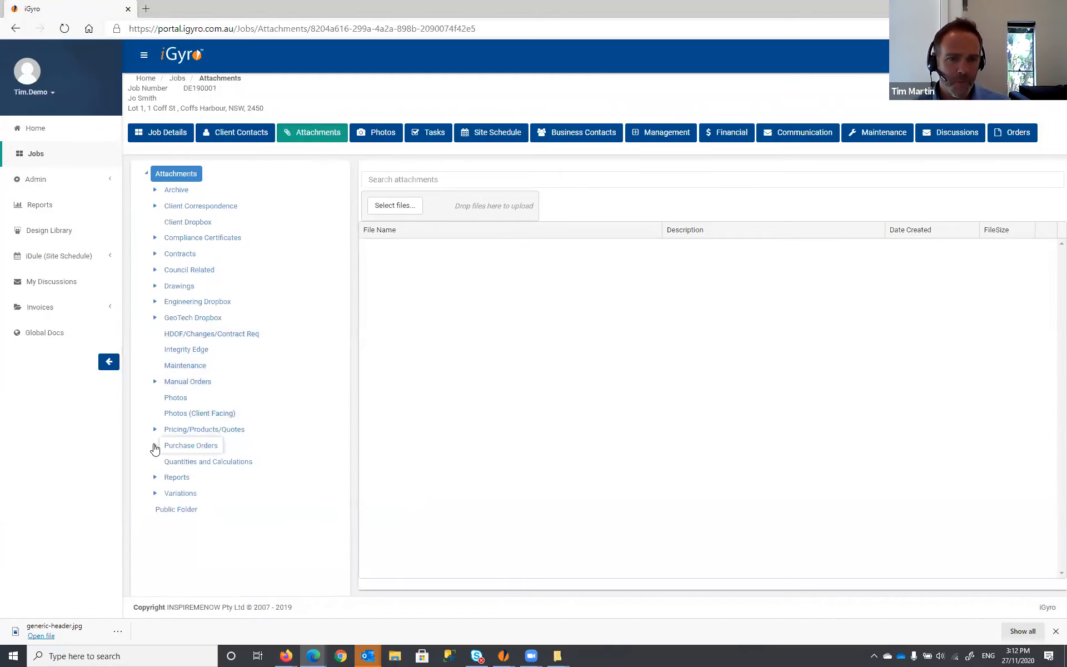
click(156, 445)
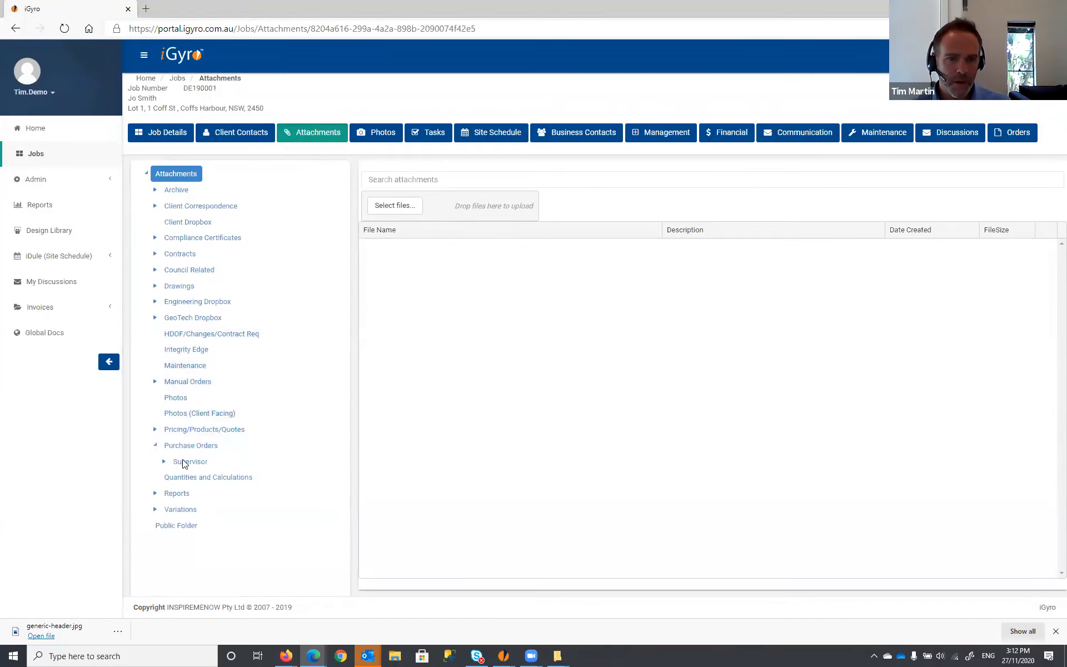
click(190, 462)
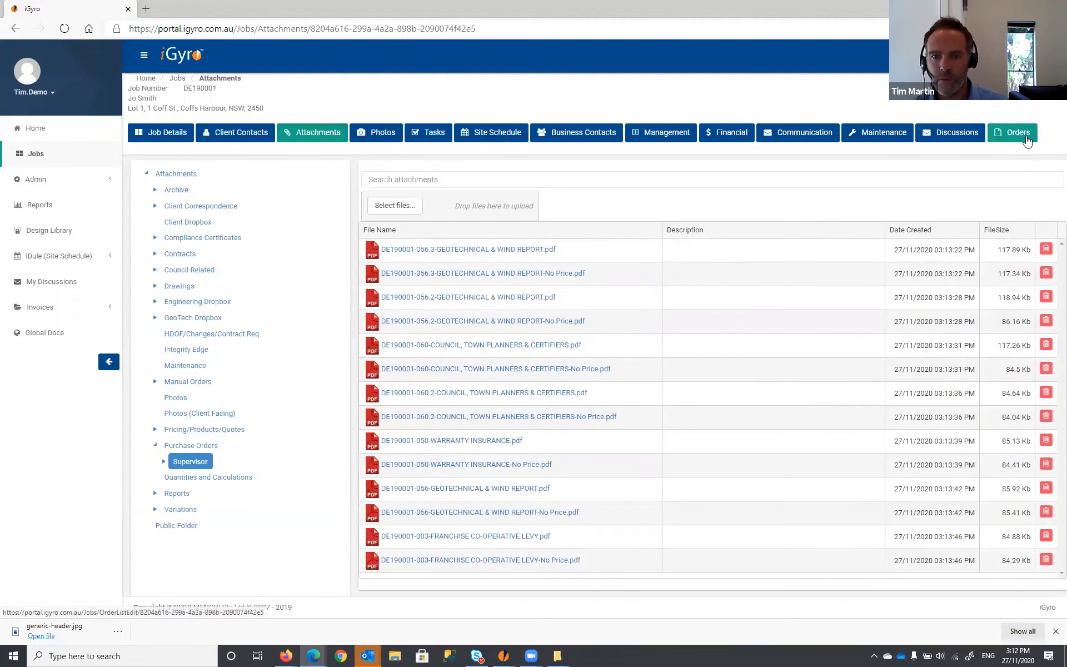
click(1026, 140)
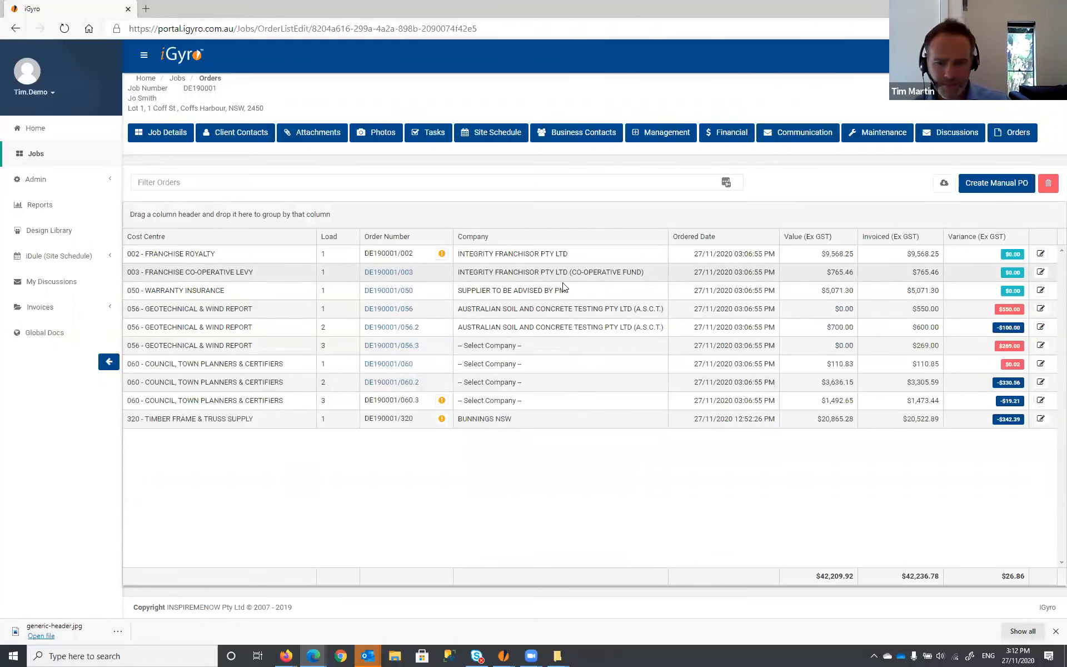
Switch to the Integrity New Homes Demo window of the iGyro desktop application and show the job's orders.
mouse_move(506, 655)
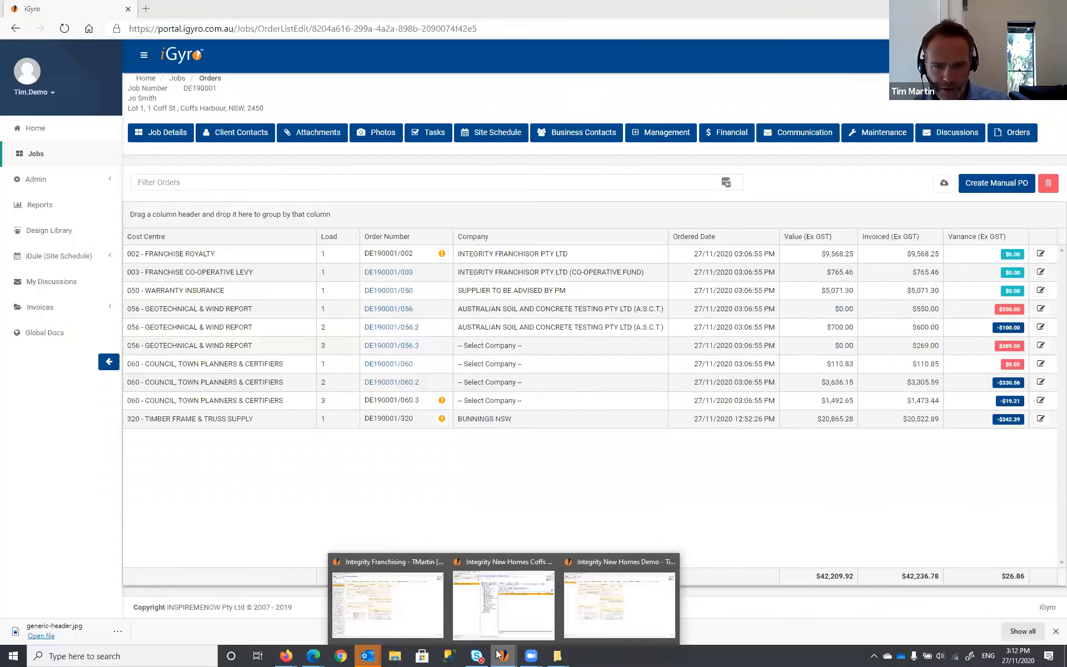
click(619, 603)
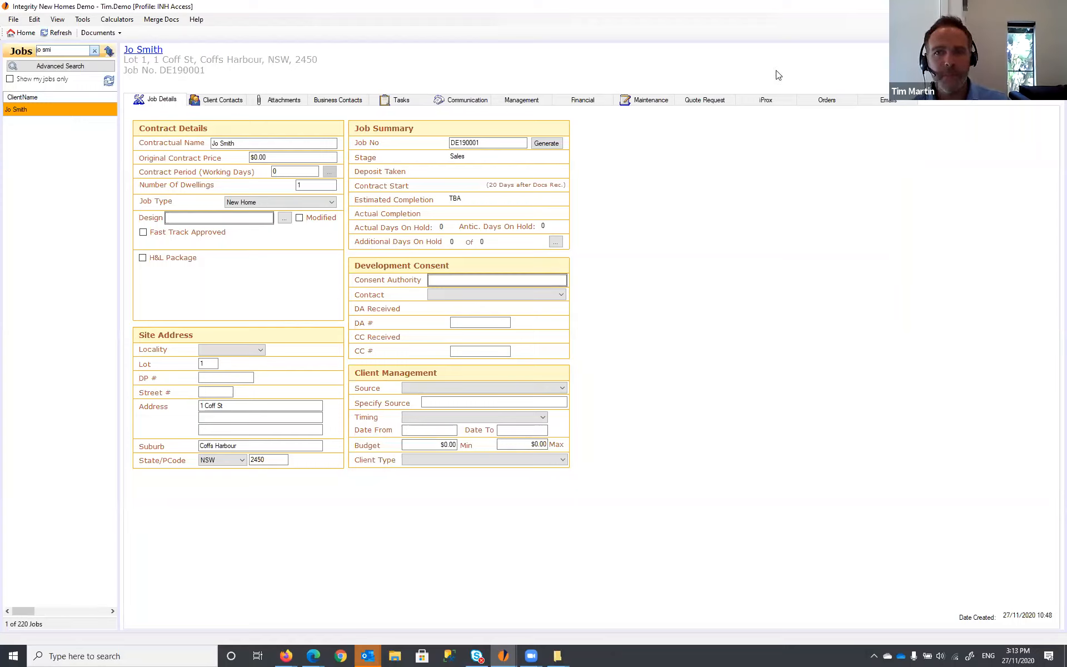
click(826, 99)
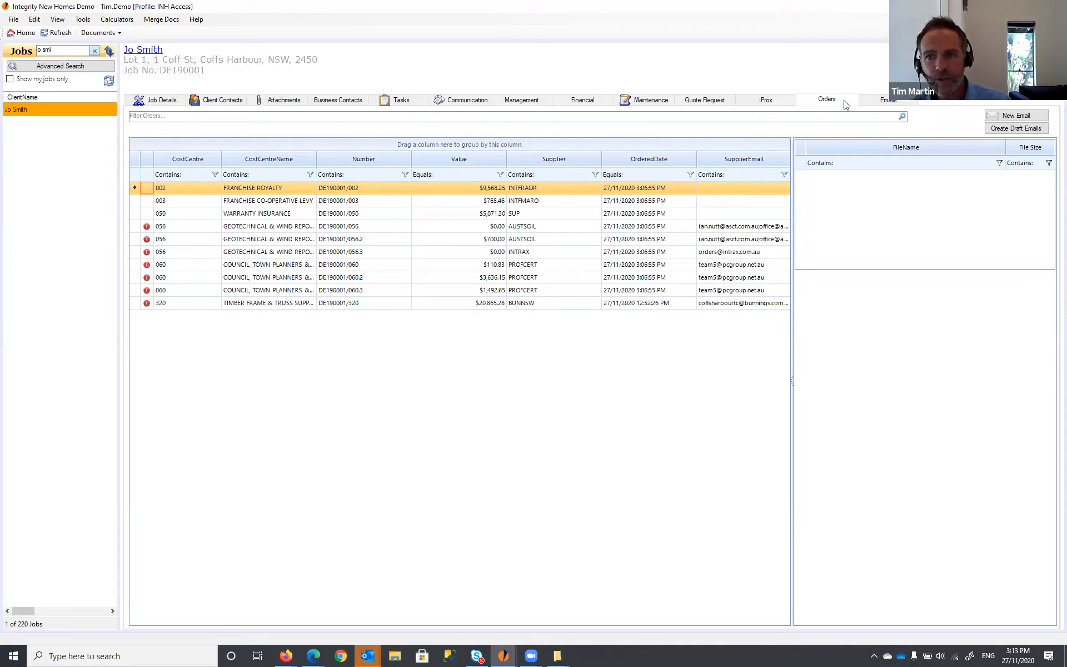
Open the job's orders page in the web portal from the linked client name, and return to the iGyro desktop application.
click(146, 52)
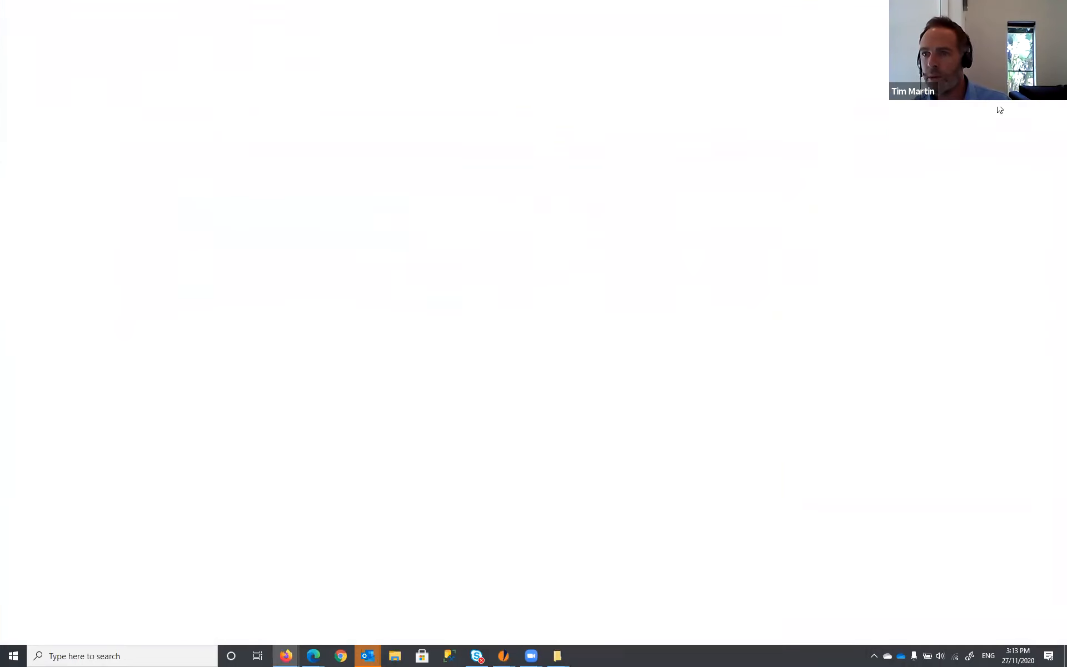
drag(730, 29, 500, 1)
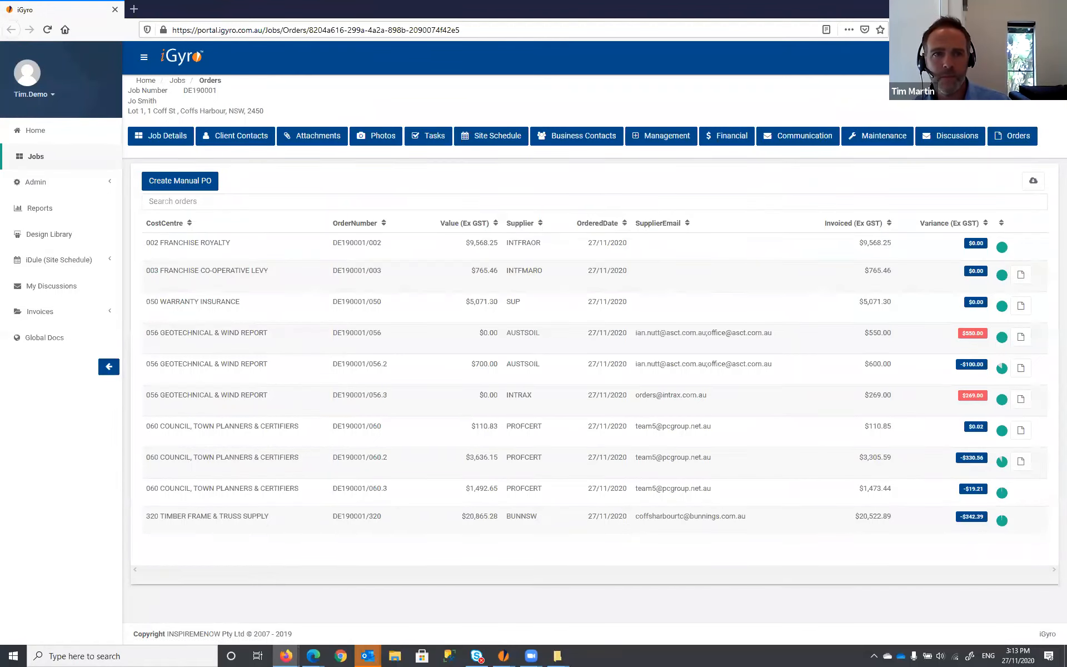
click(1004, 8)
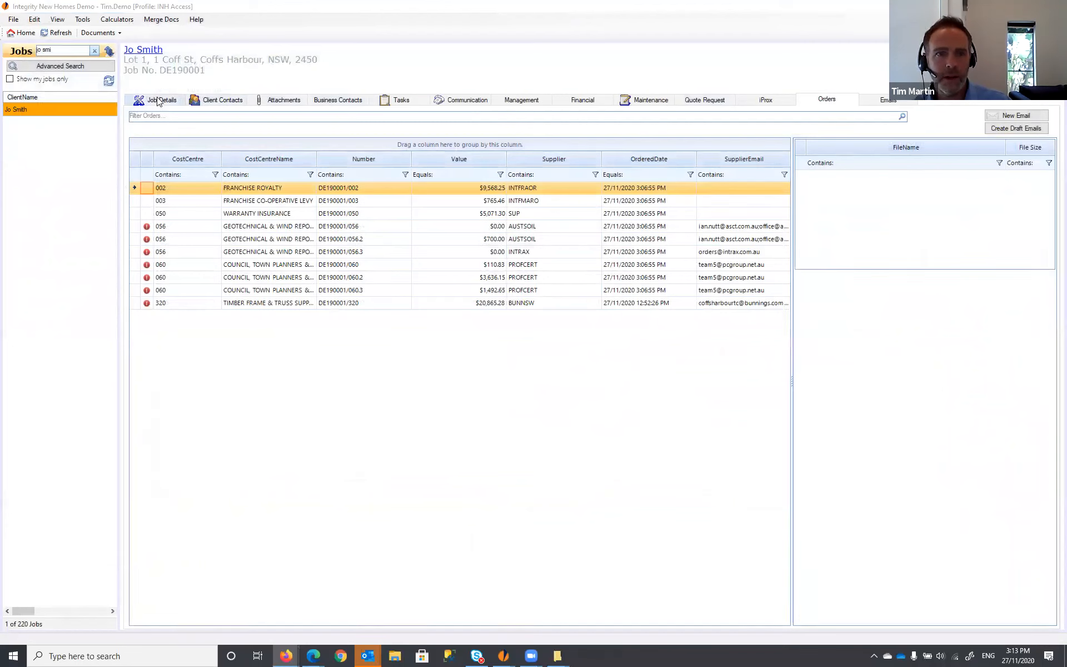
Show the job's client contacts, open the matching web portal page through the linked client name, and return to the desktop application.
click(214, 103)
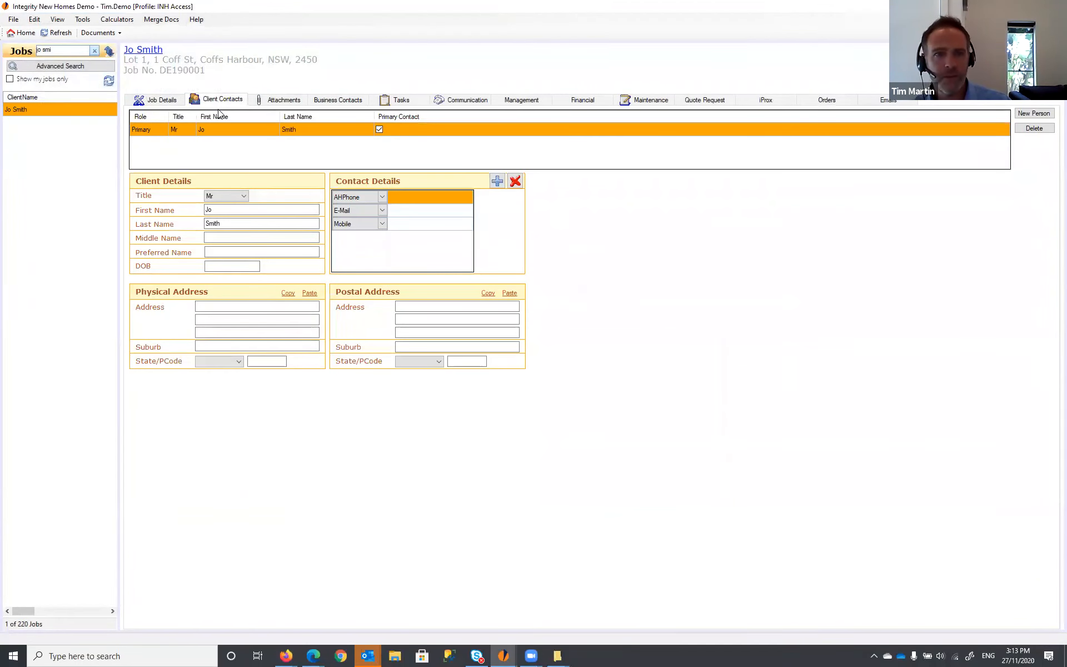
click(150, 50)
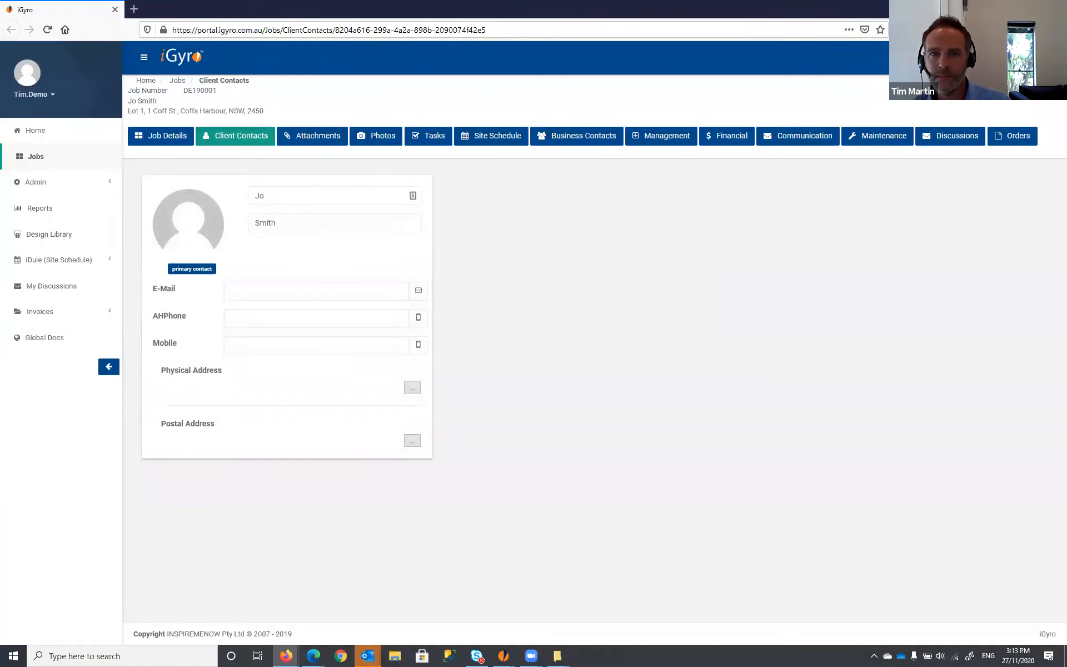
click(1003, 8)
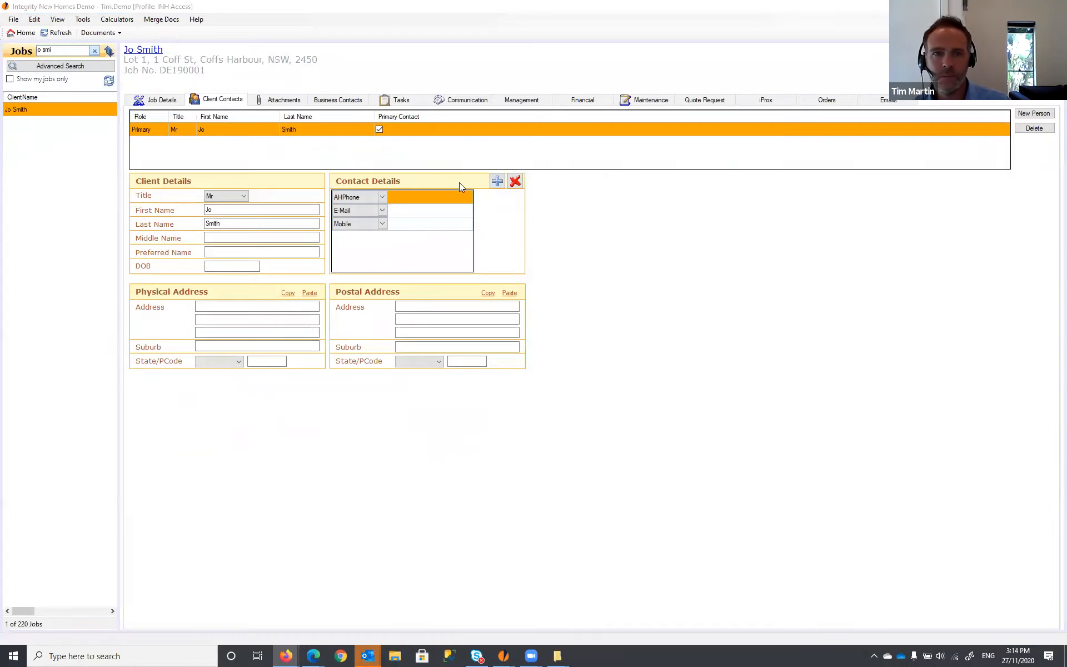
Examine the missing-file warnings in the job's orders, checking load 1 of Council, Town Planners & Certifiers (060) and its attached files.
click(825, 100)
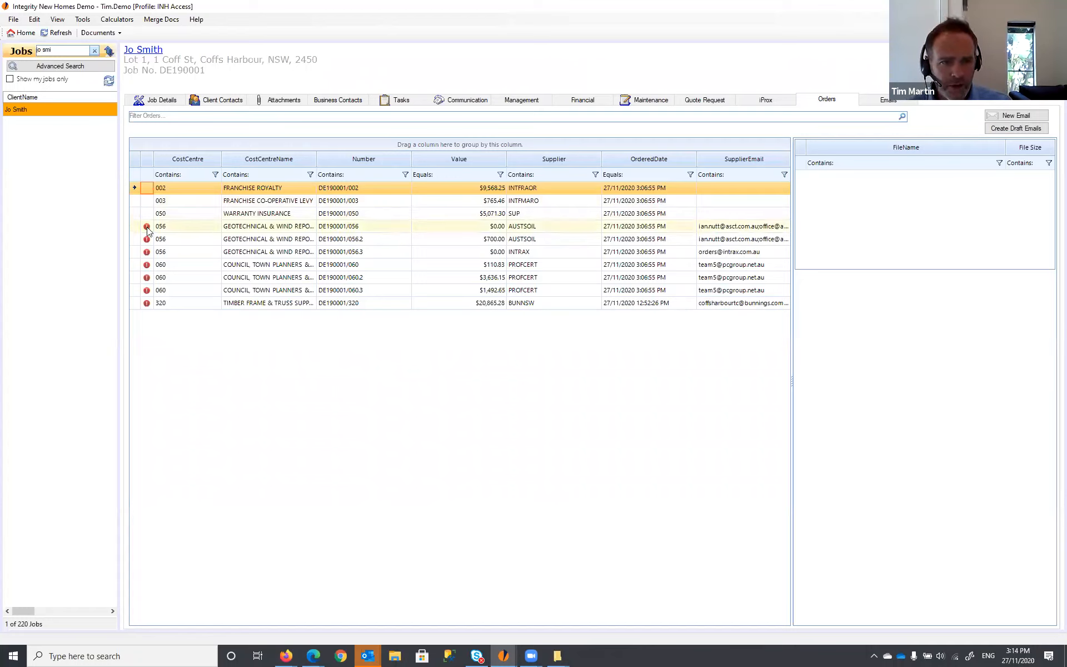
mouse_move(148, 227)
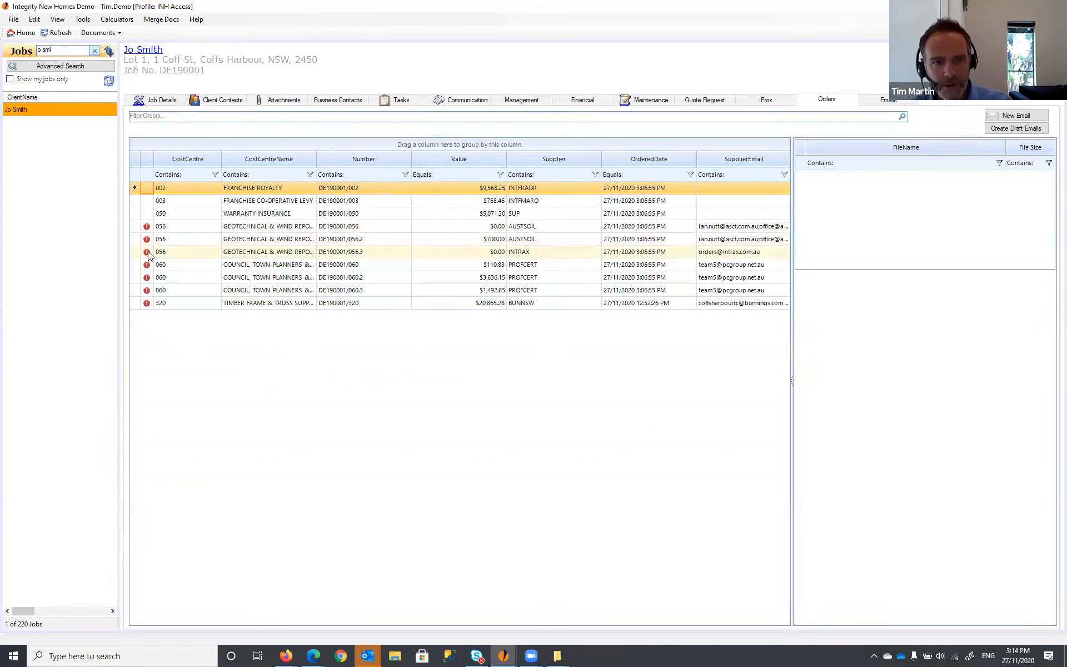
mouse_move(149, 279)
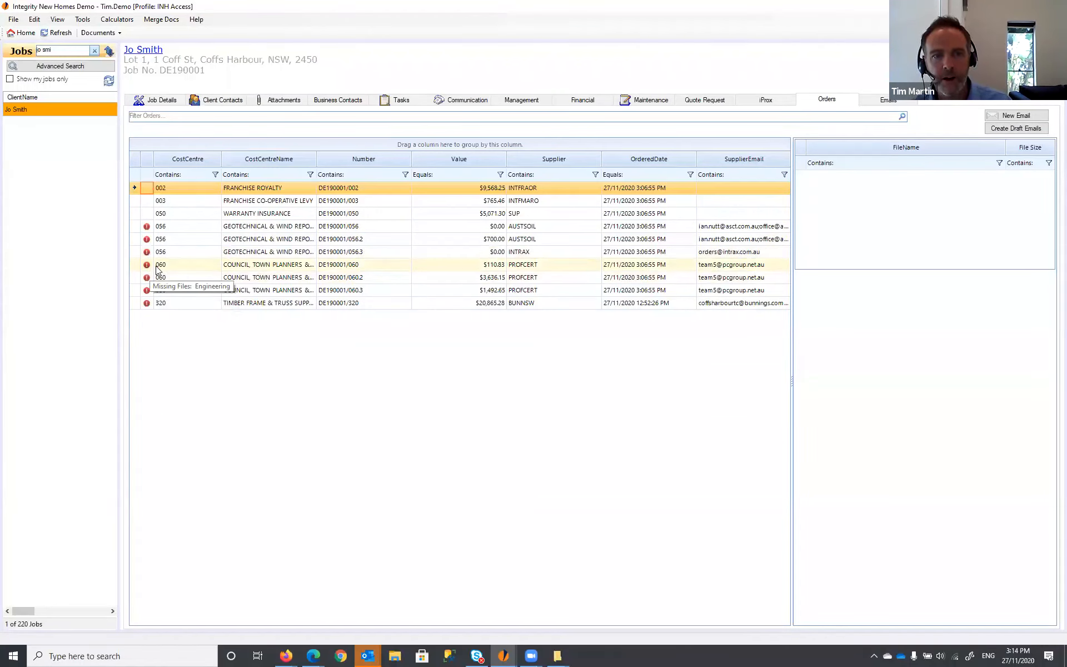
click(146, 267)
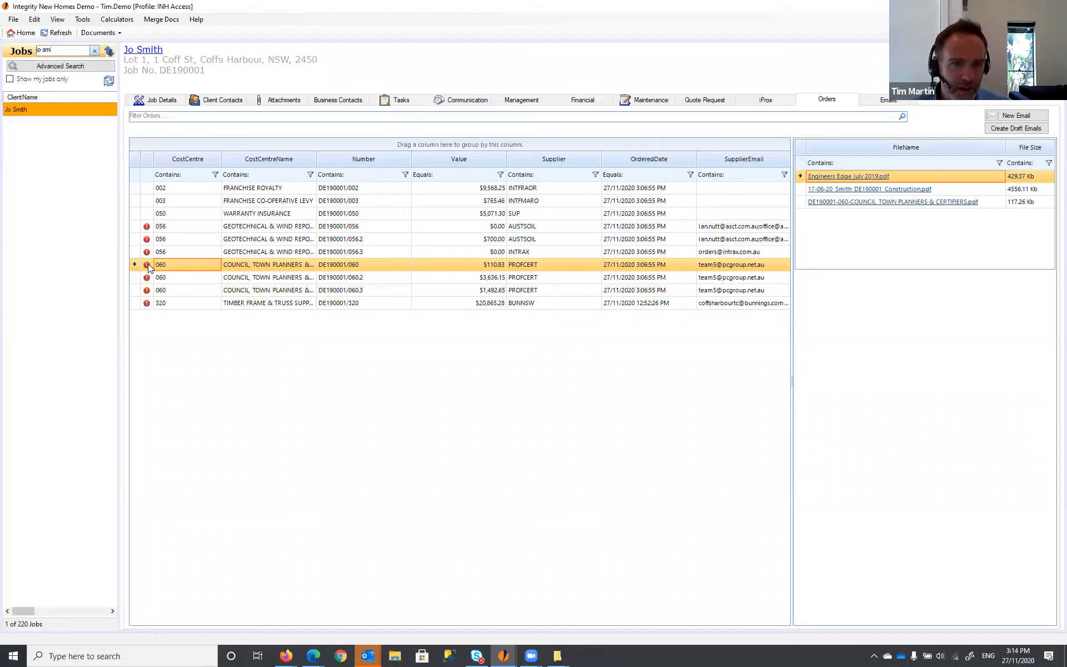
mouse_move(148, 263)
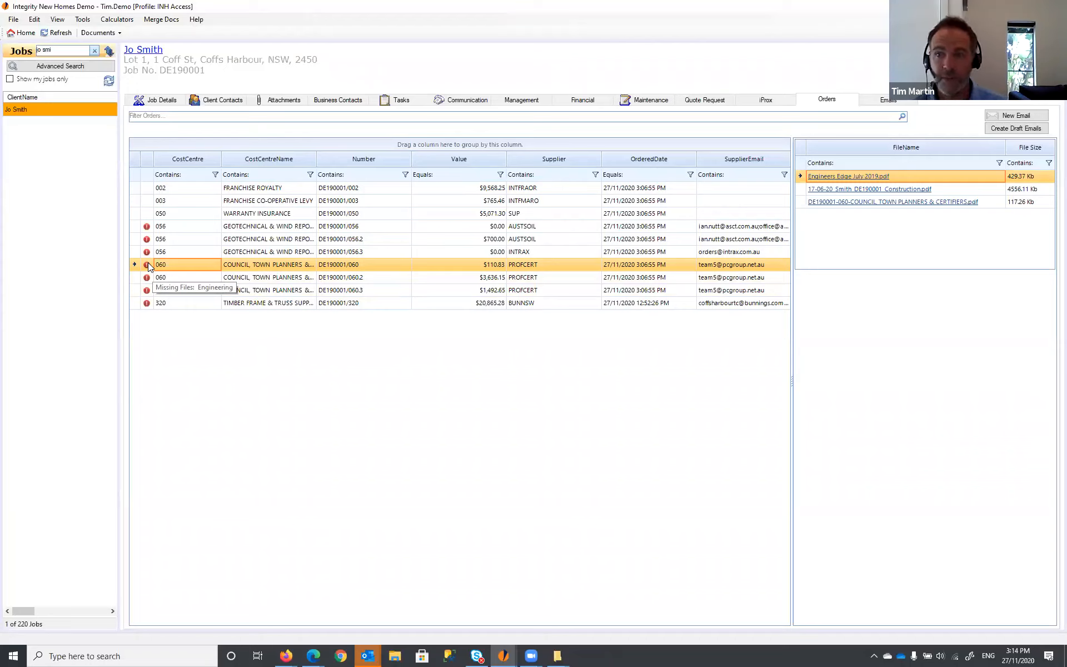
click(312, 265)
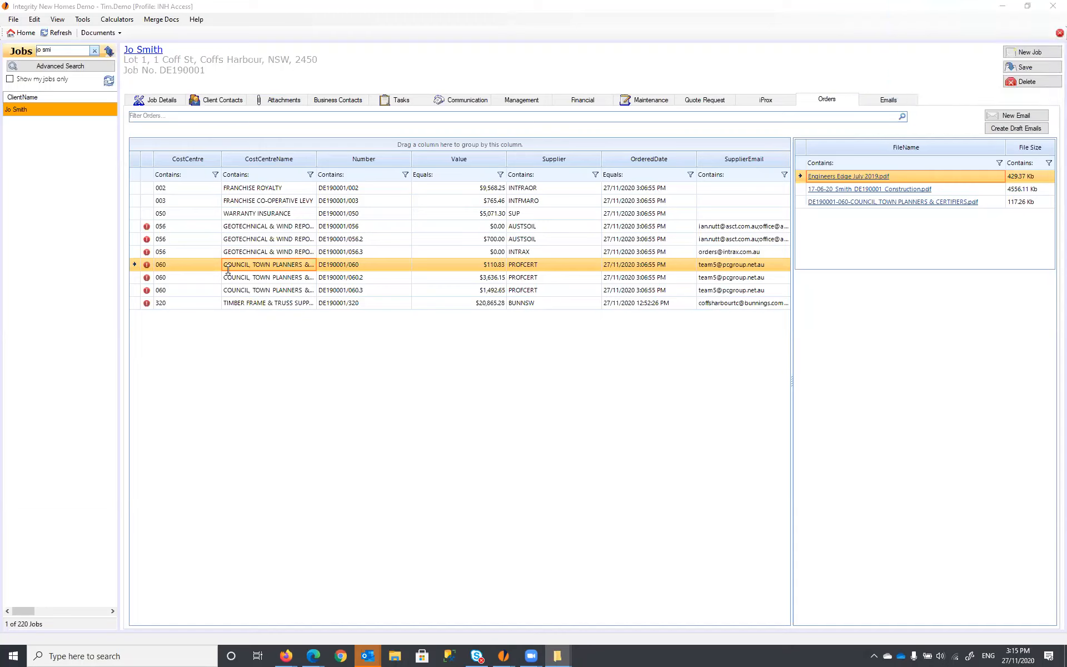
click(202, 266)
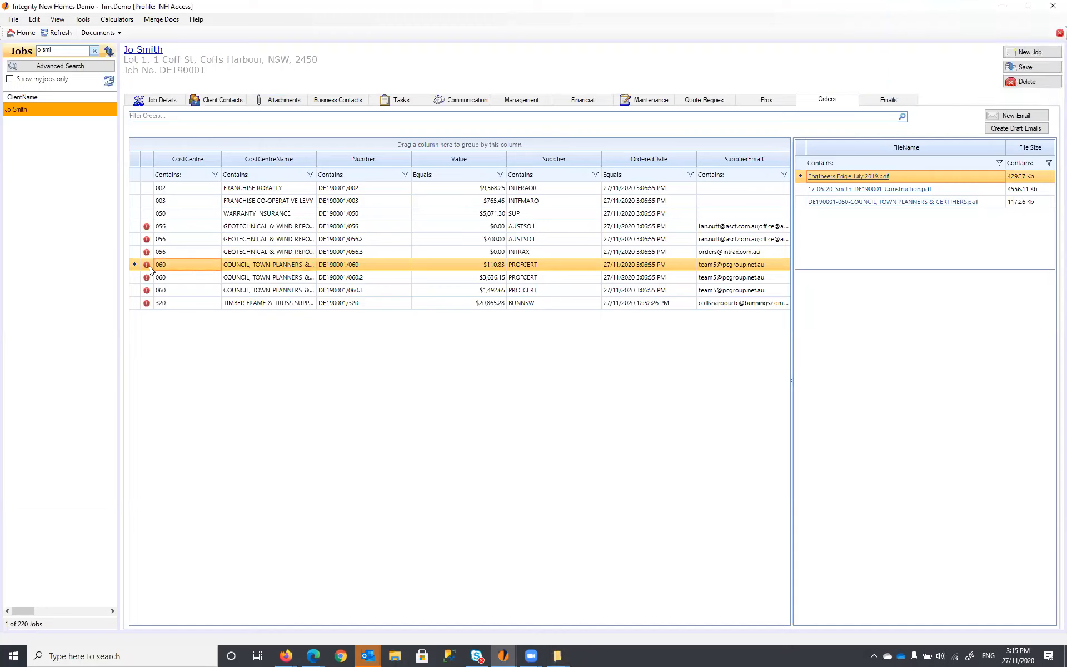
mouse_move(146, 266)
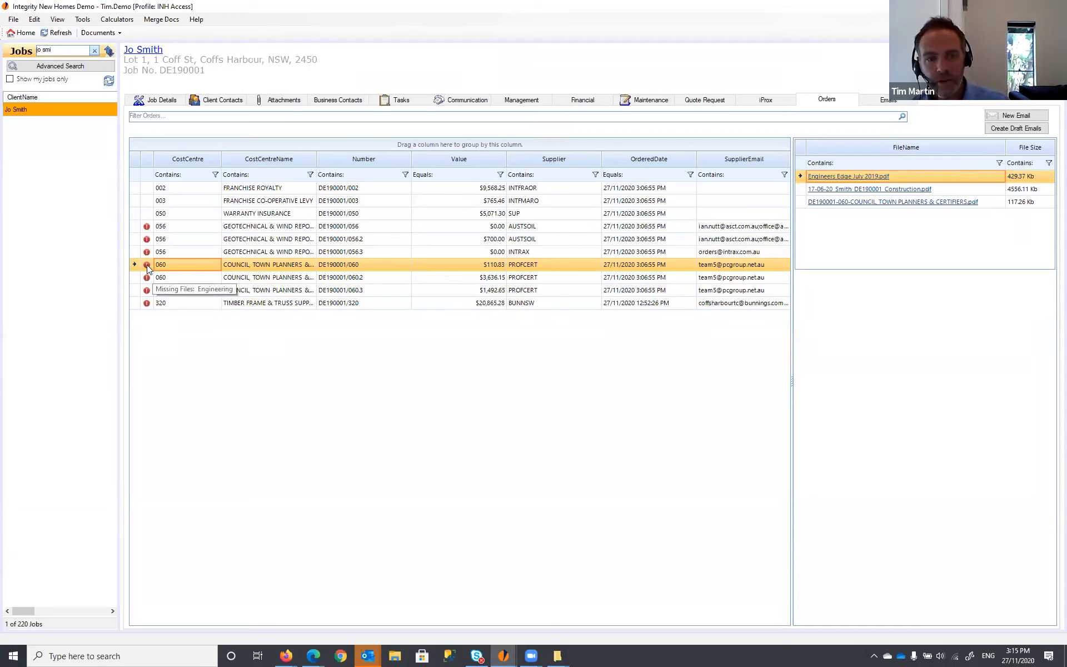
Add the engineering PDF to the Engineering Dropbox folder of the job's attachments.
click(283, 100)
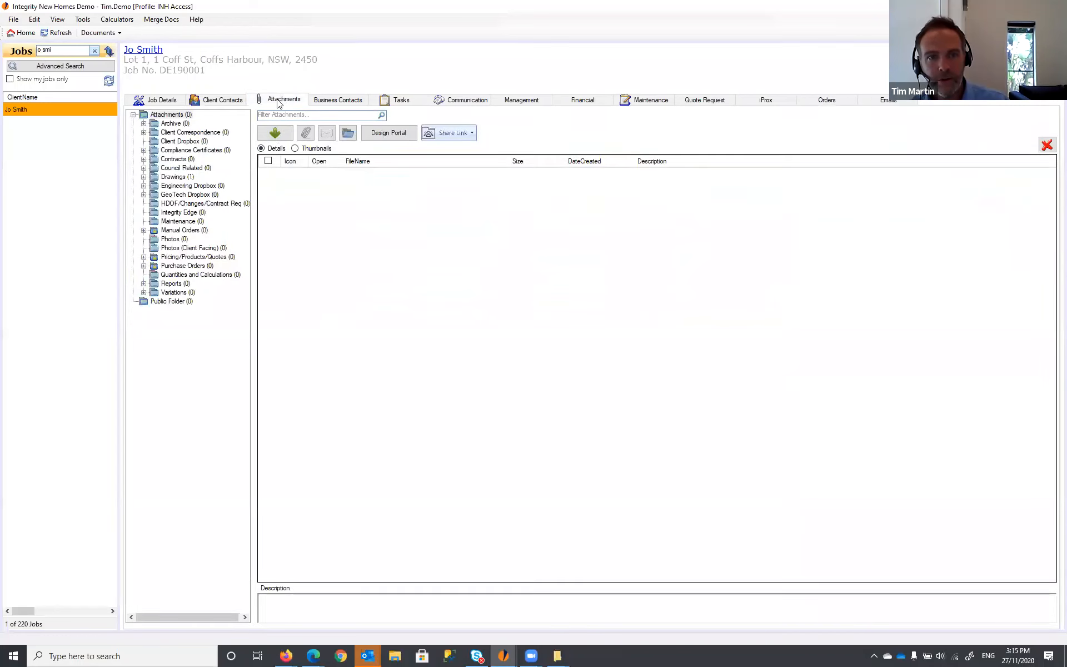
click(173, 188)
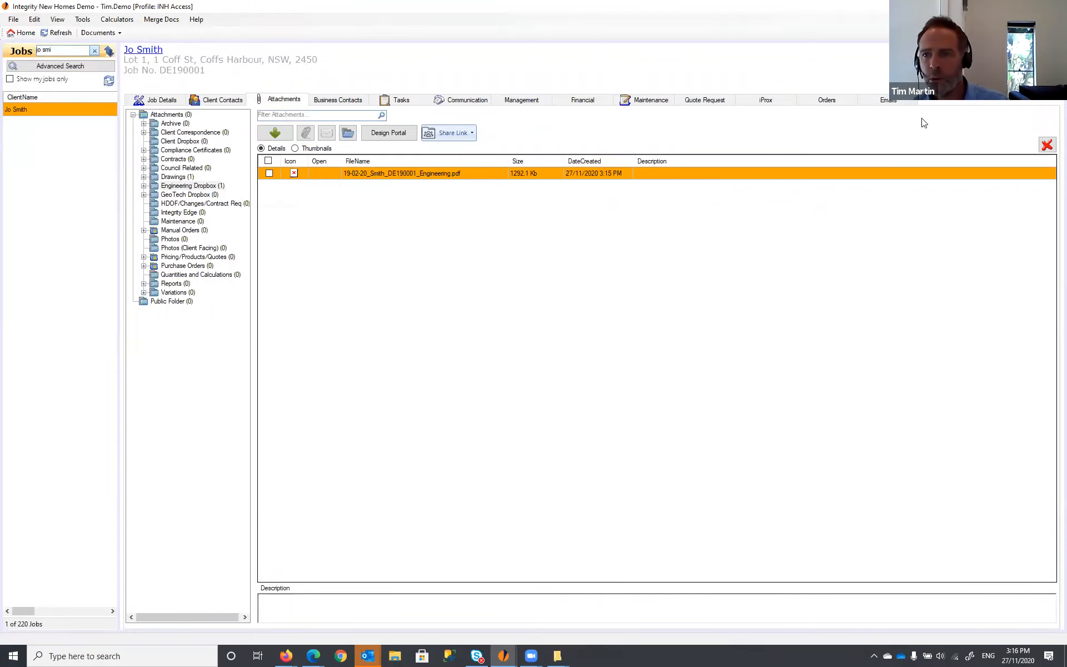
Examine the job's orders for missing-file warnings, checking the attached files of load 1 of Council, Town Planners & Certifiers (060).
click(827, 100)
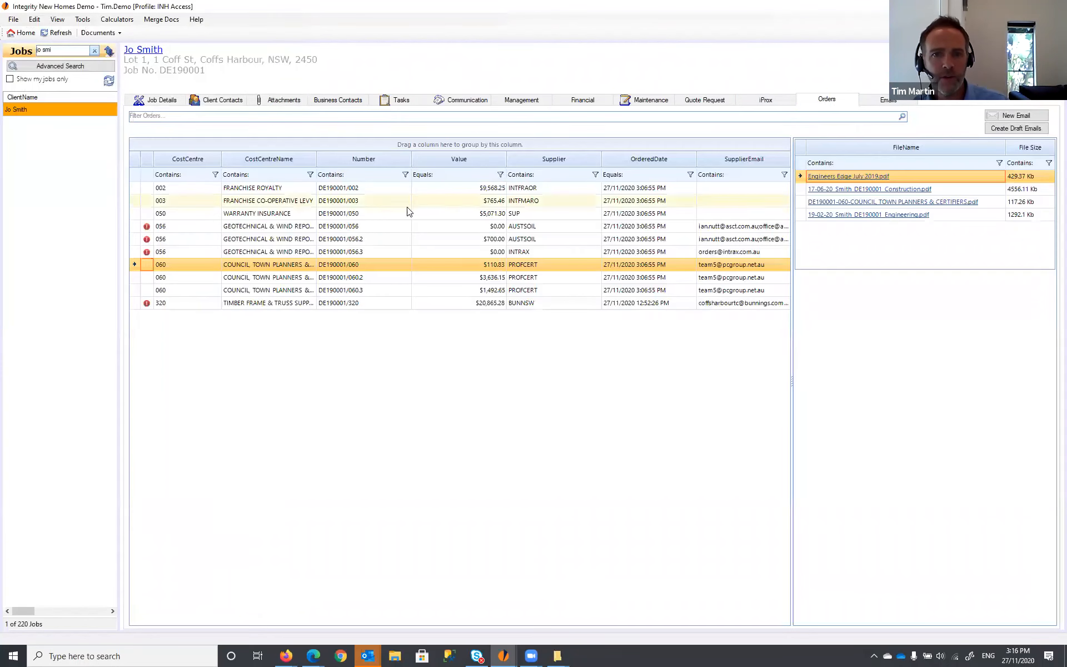
click(189, 252)
click(187, 265)
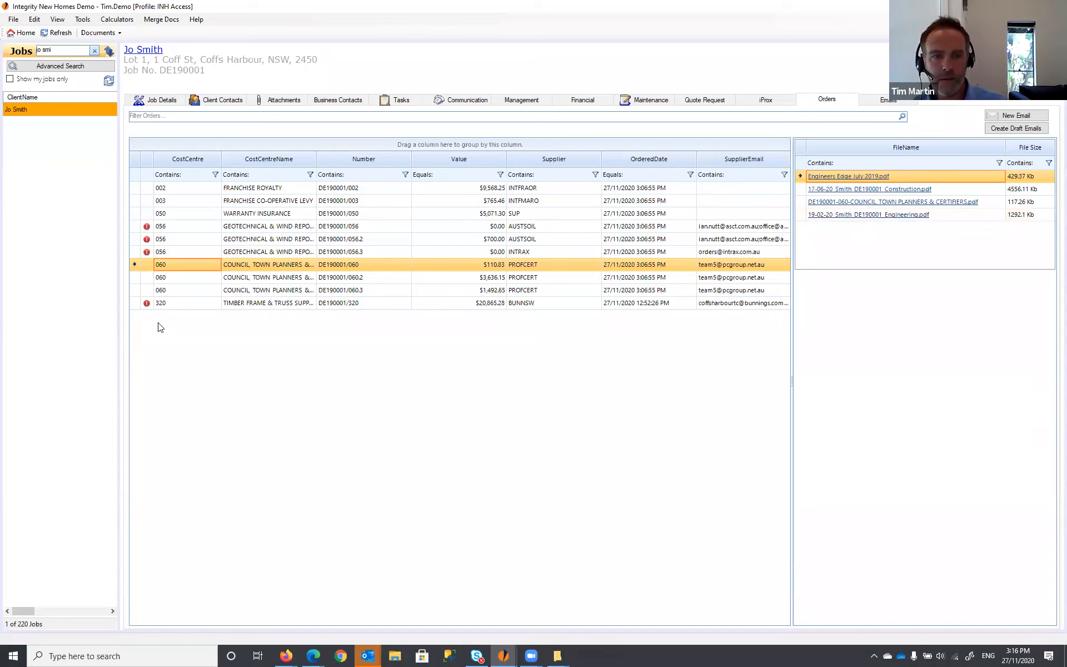
mouse_move(147, 306)
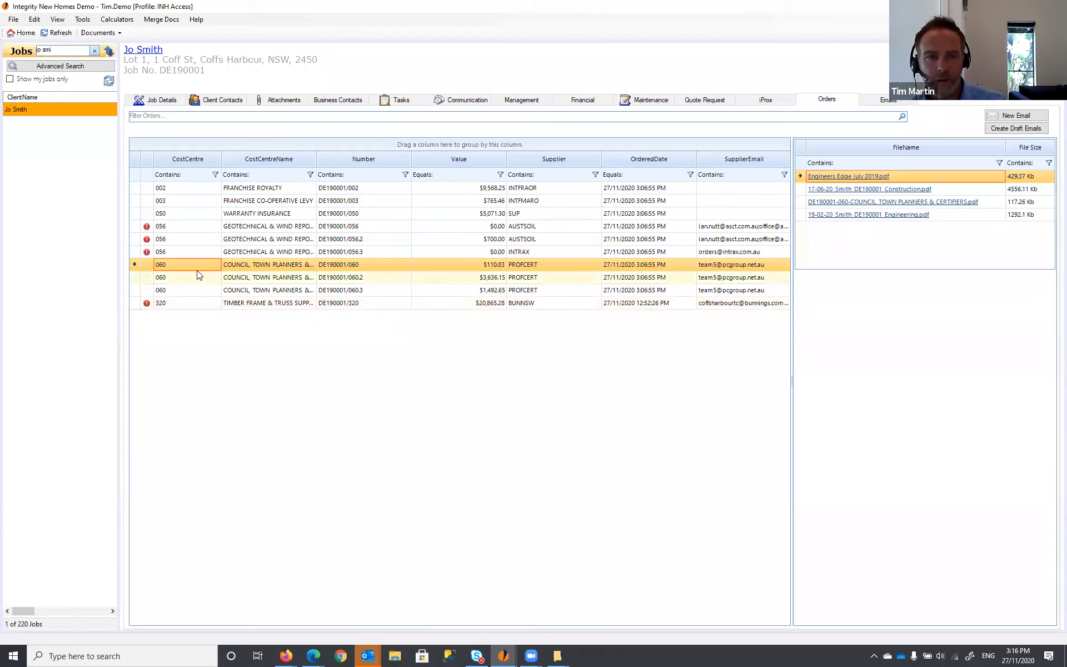
click(251, 262)
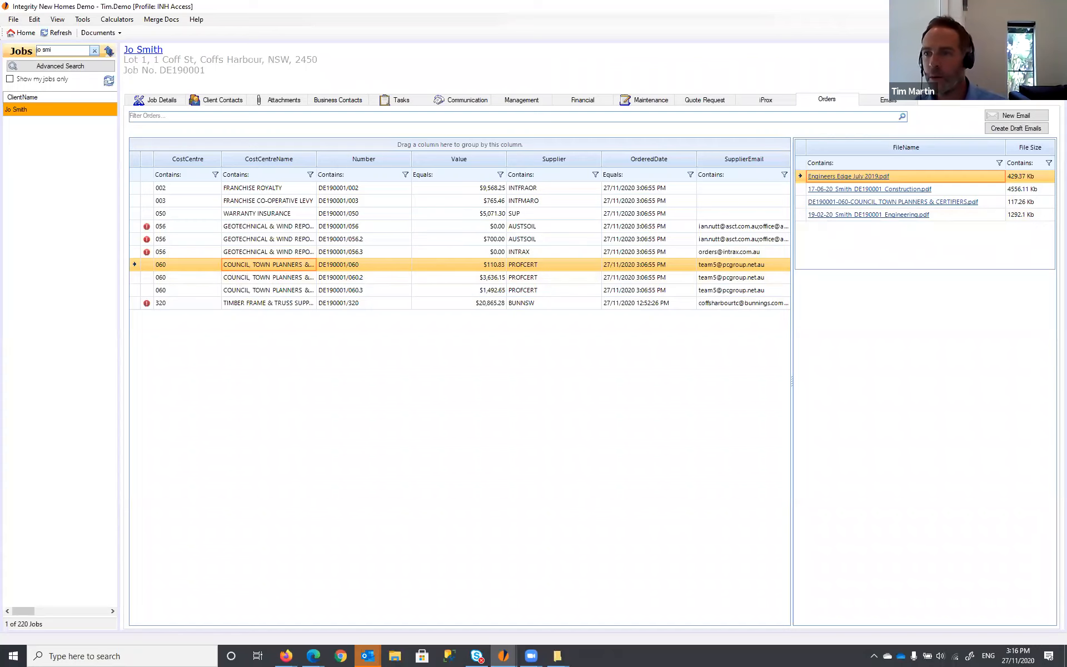
Preview a new email for load 1 of cost centre 060, checking its recipient, subject and attachment links, and close it unsent.
click(1015, 116)
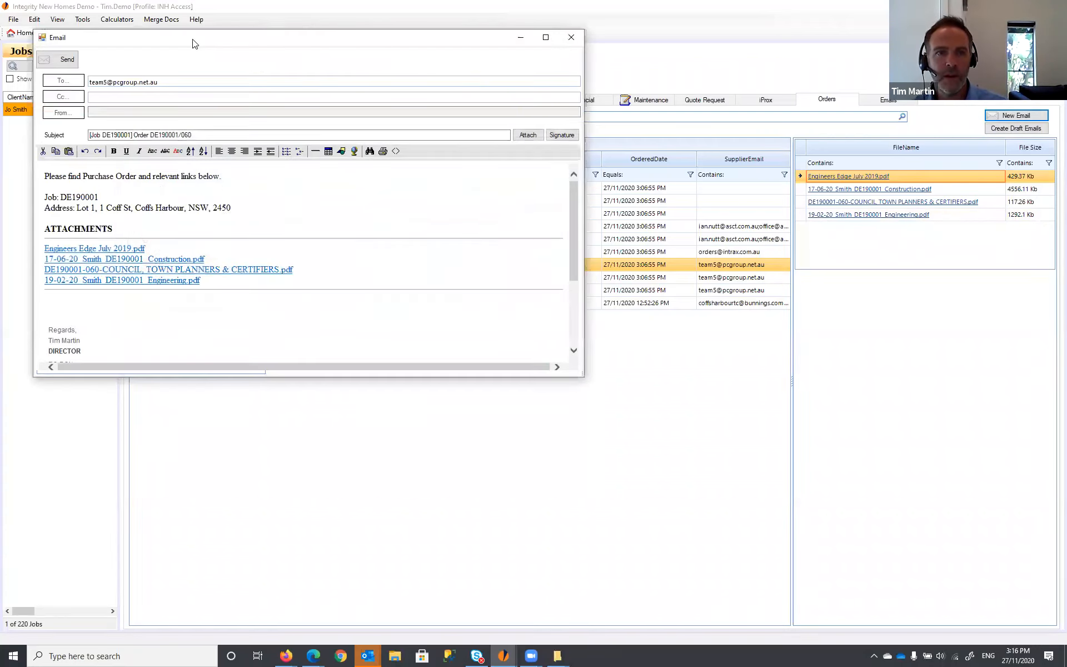
drag(195, 45, 431, 73)
click(340, 114)
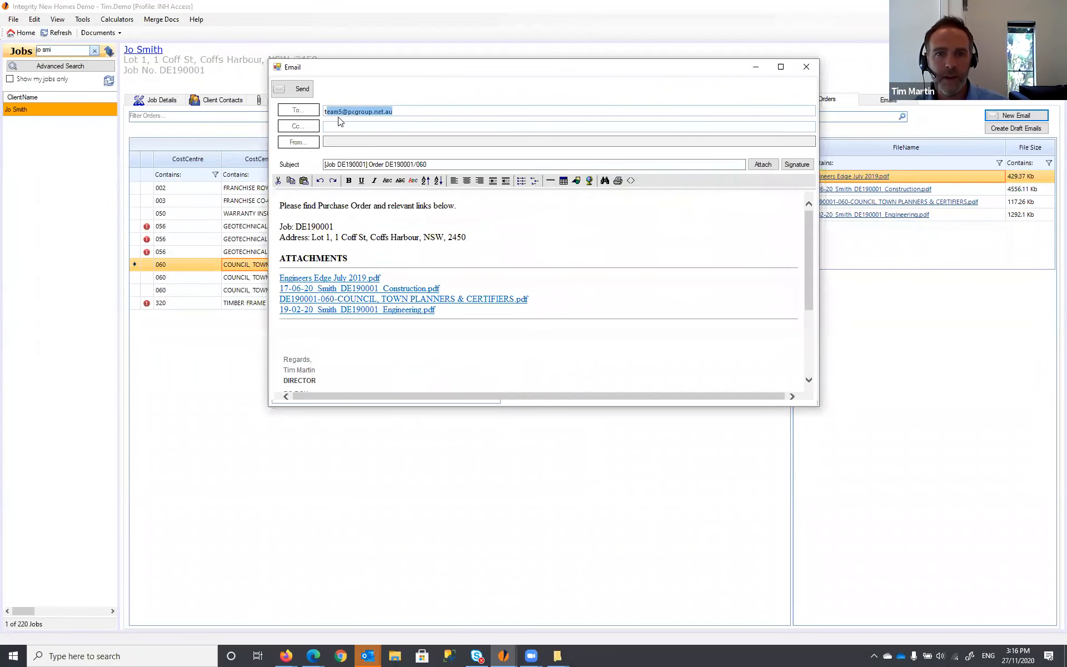
key(Tab)
key(Tab)
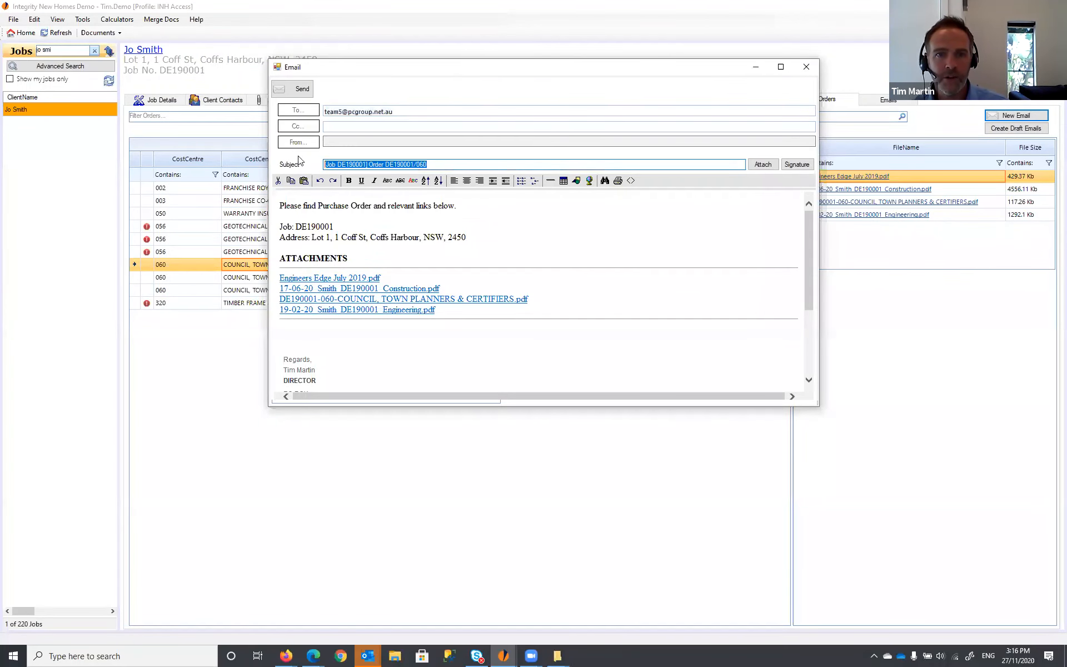
click(331, 222)
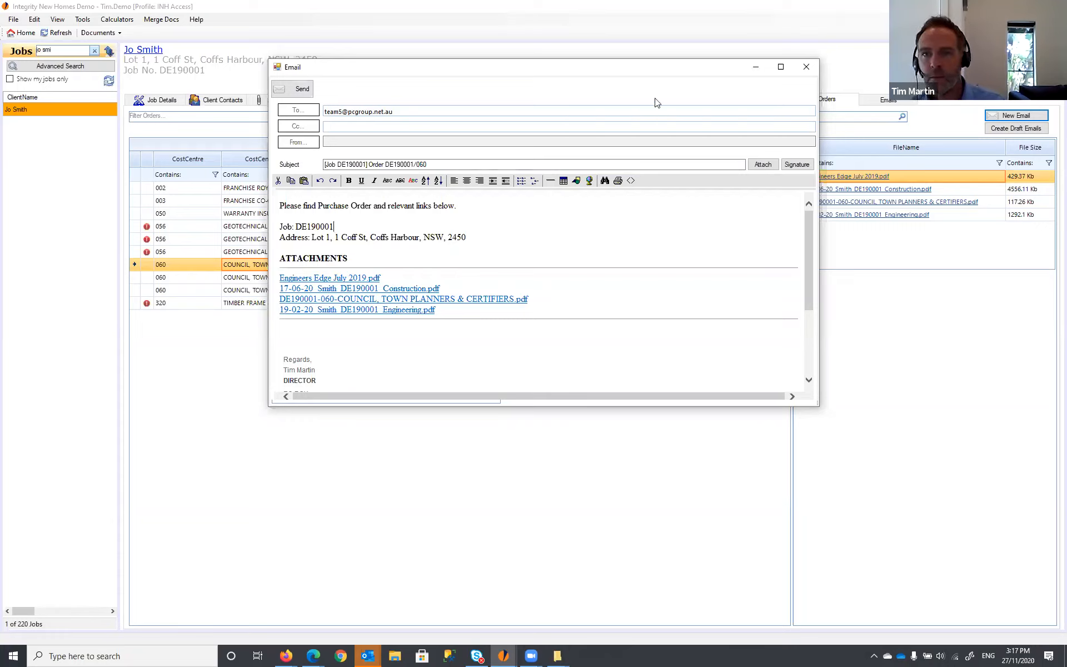
drag(383, 67, 307, 82)
drag(336, 127, 243, 121)
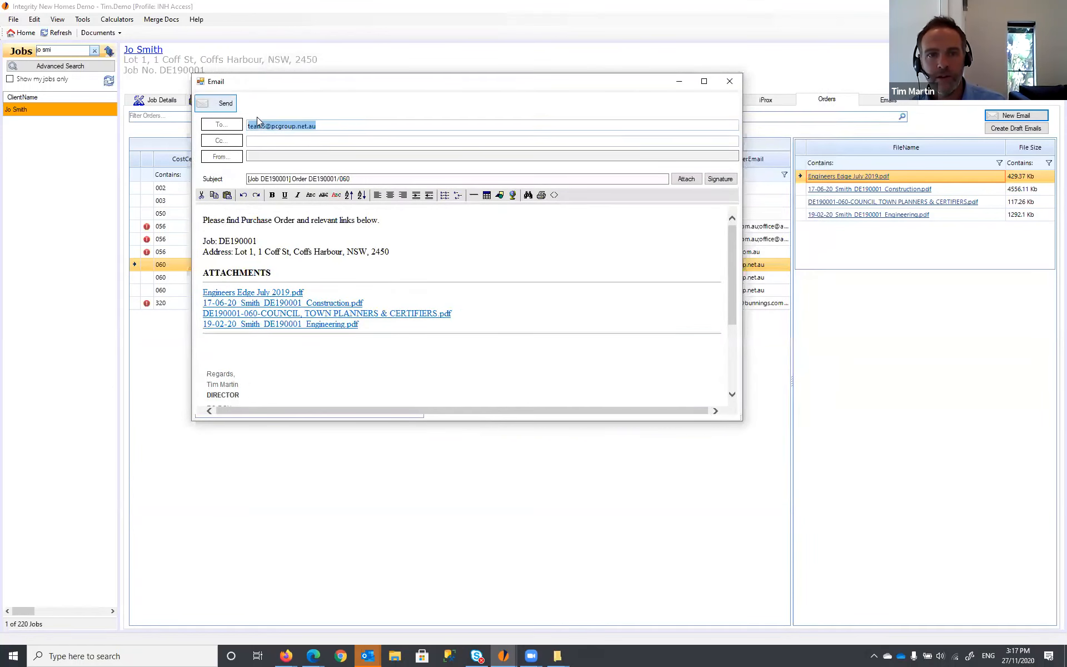
click(351, 130)
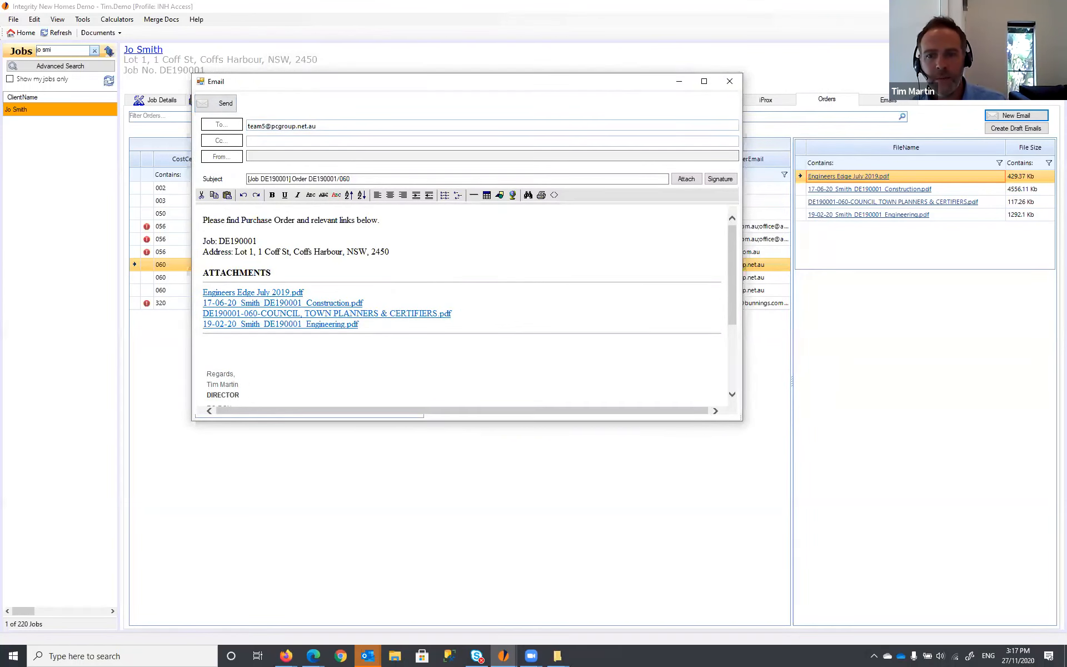
click(729, 81)
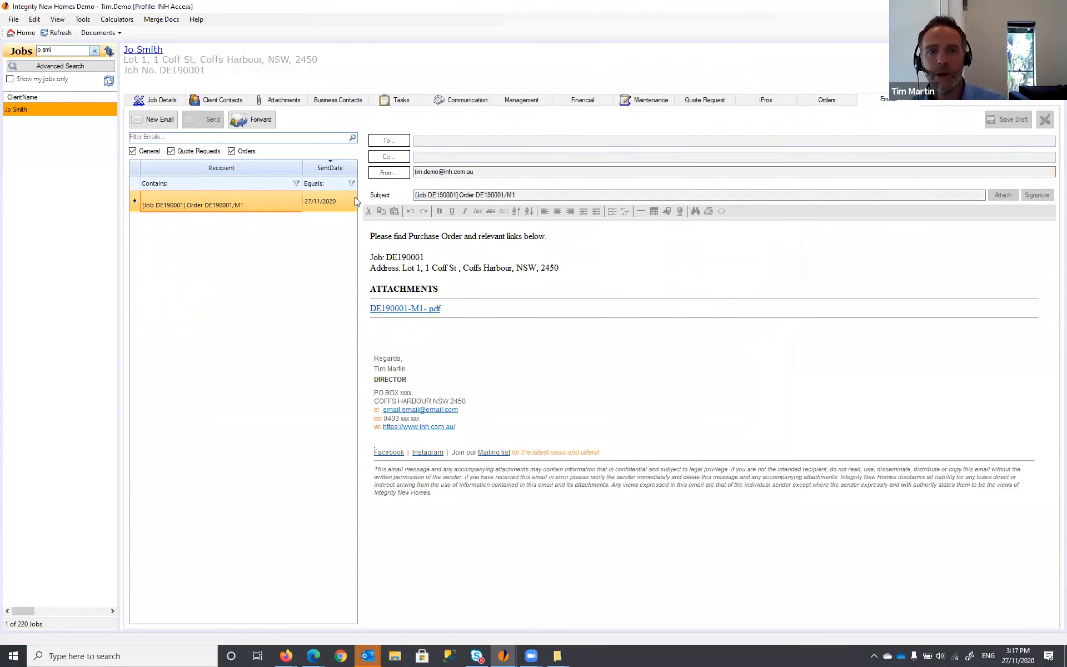
Create draft emails for all three Council, Town Planners & Certifiers (060) orders together.
click(829, 100)
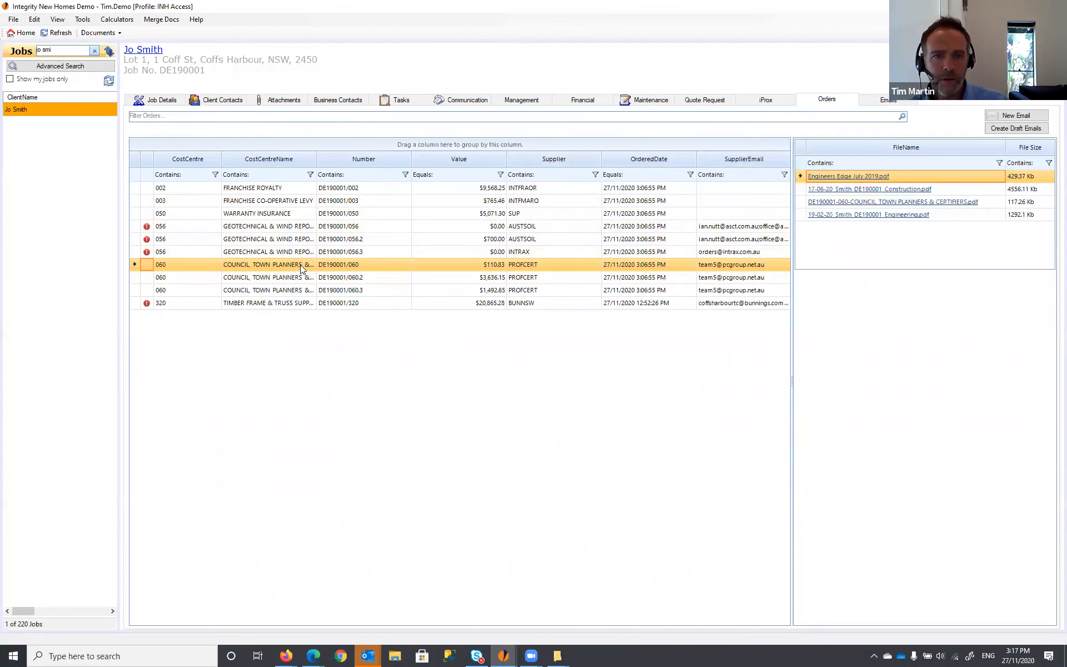
shift+click(271, 289)
click(194, 268)
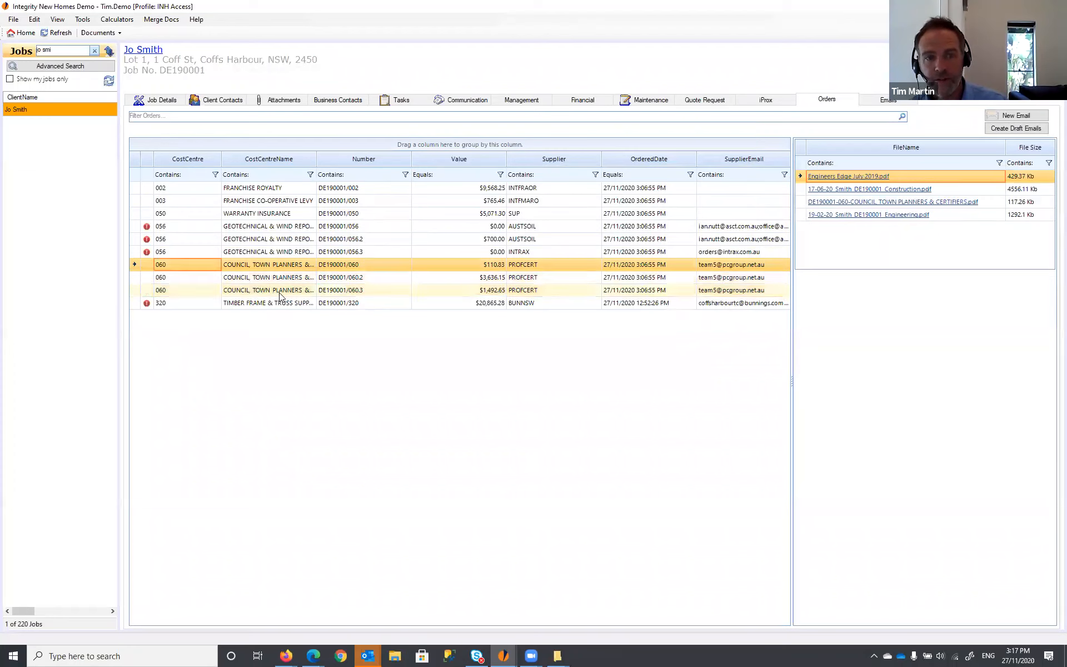
shift+click(298, 293)
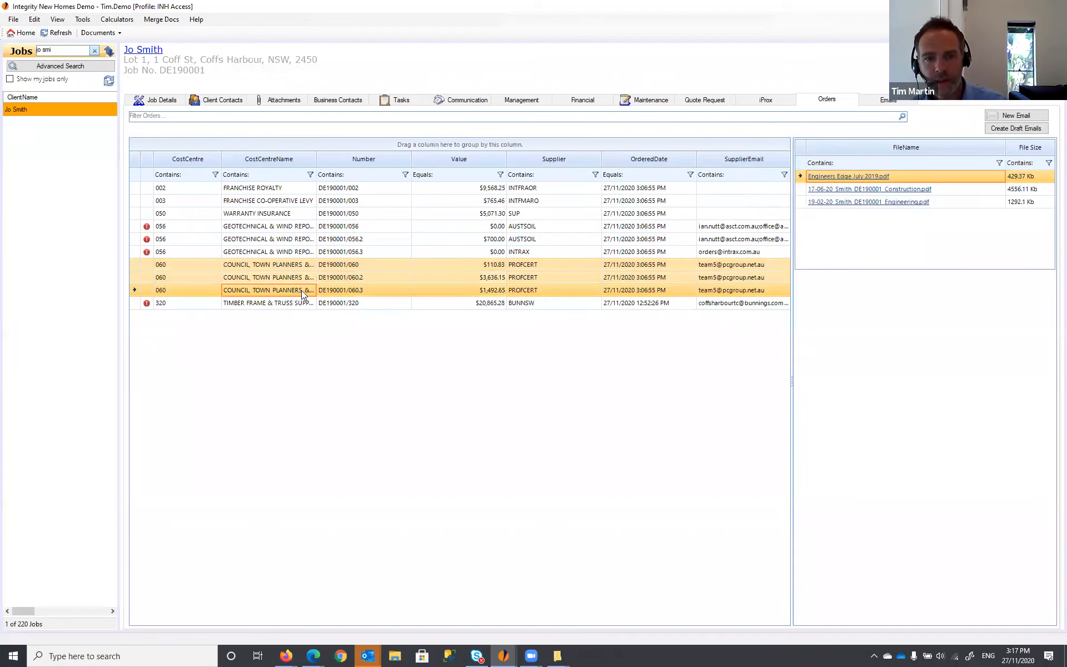
click(1006, 128)
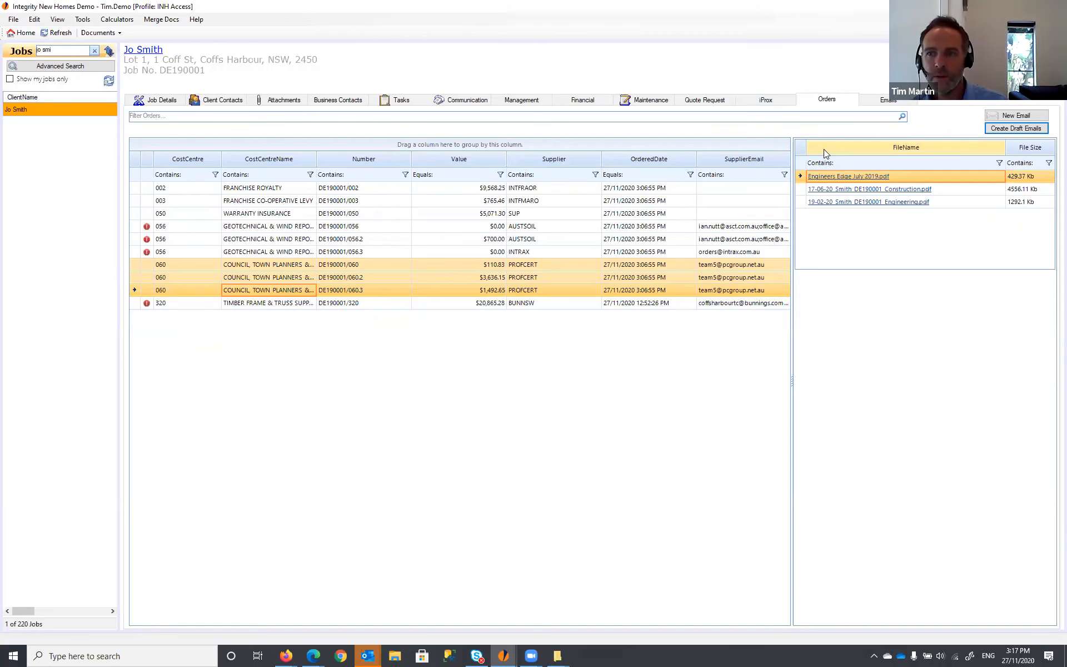
Show the job's draft emails and add "dasdfasdf" after the introductory sentence of the load 1 order draft.
click(884, 101)
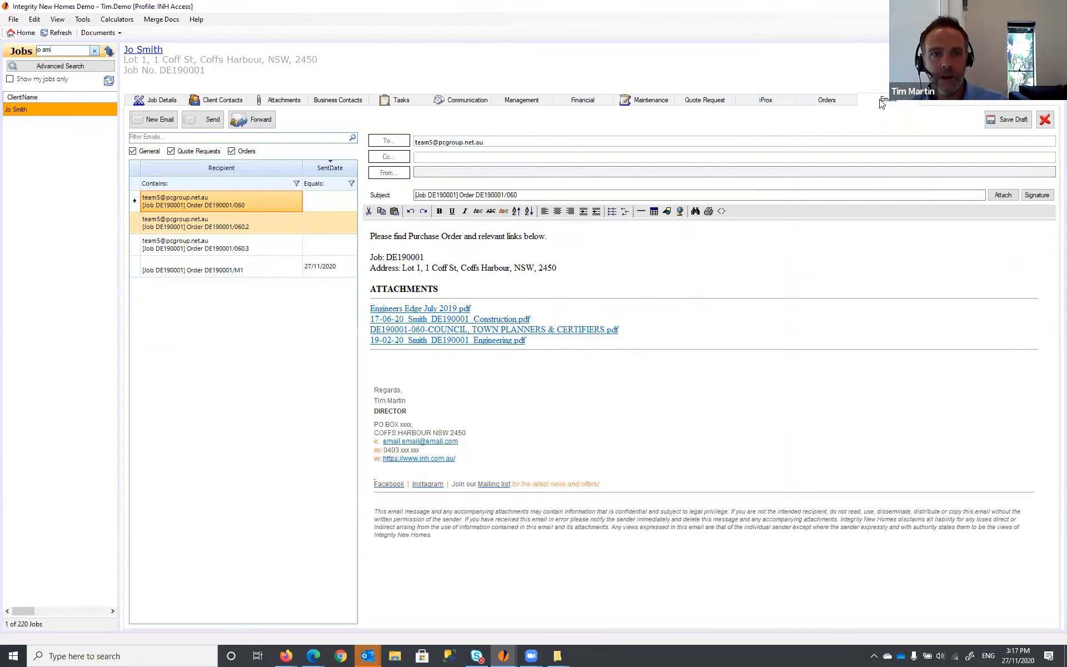
click(262, 222)
click(262, 204)
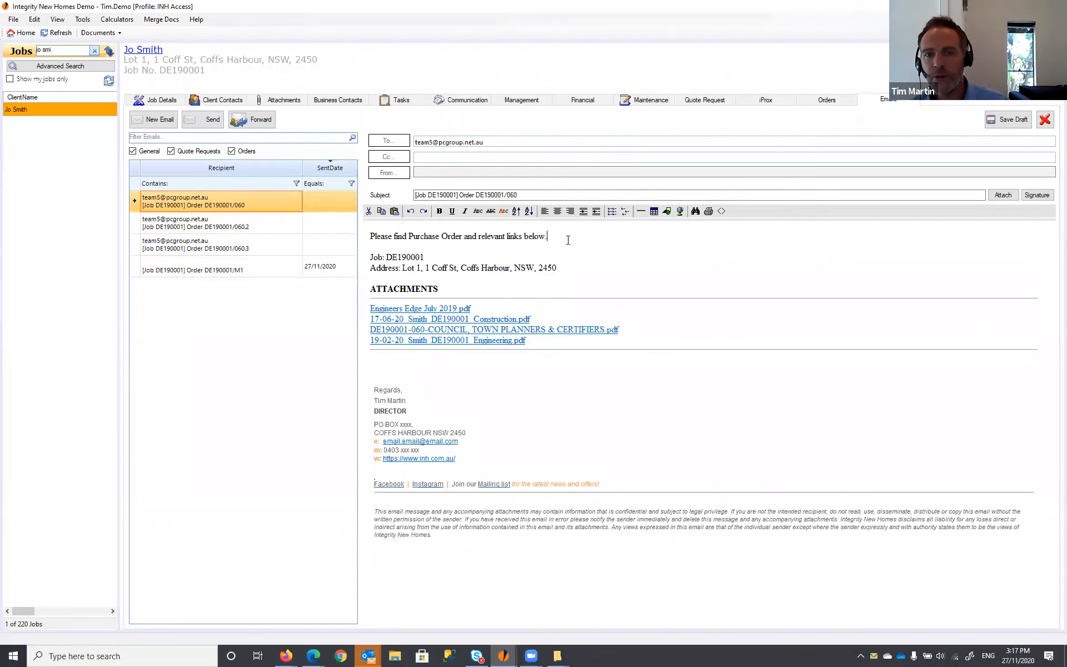
text(dasdfasdf)
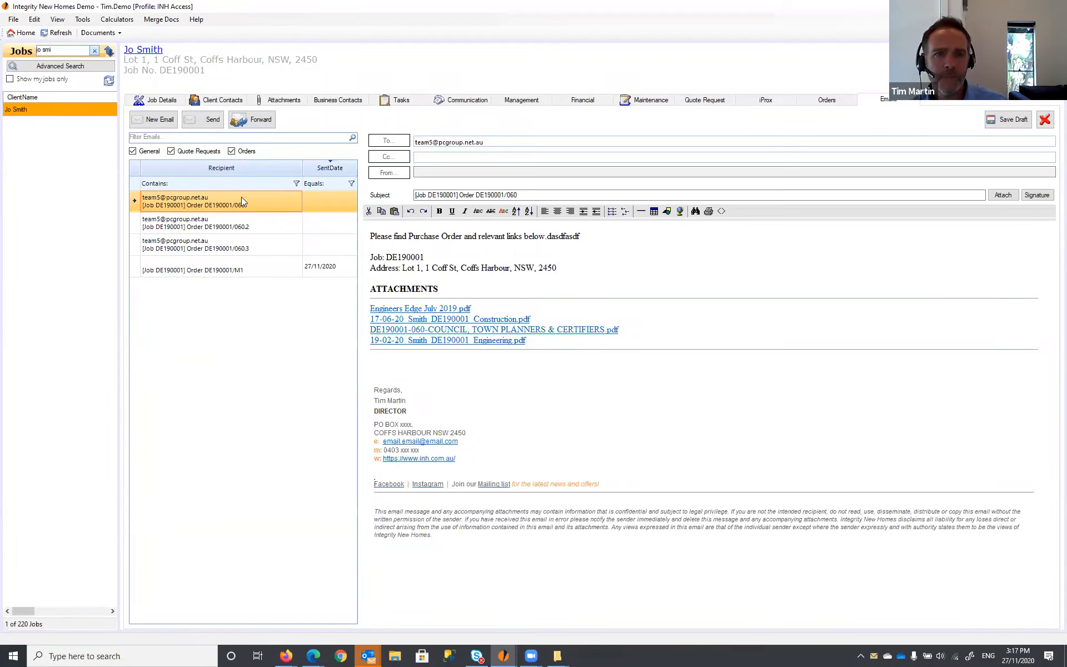
Select all three draft emails for the 060 orders as a group for sending.
click(213, 120)
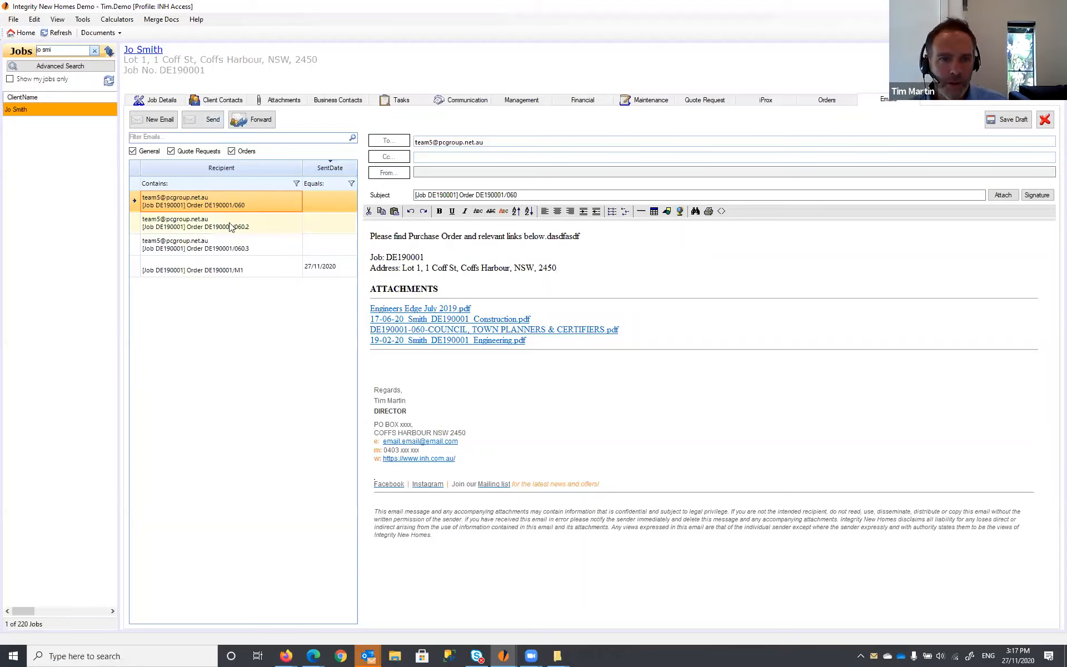
click(244, 200)
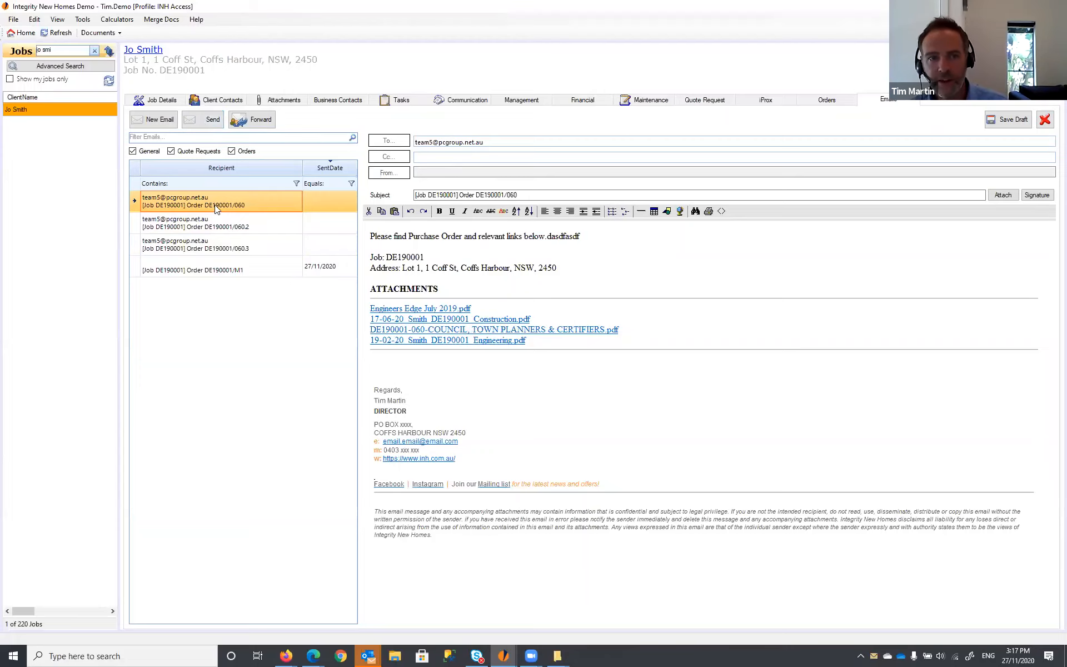
ctrl+click(241, 227)
ctrl+click(248, 242)
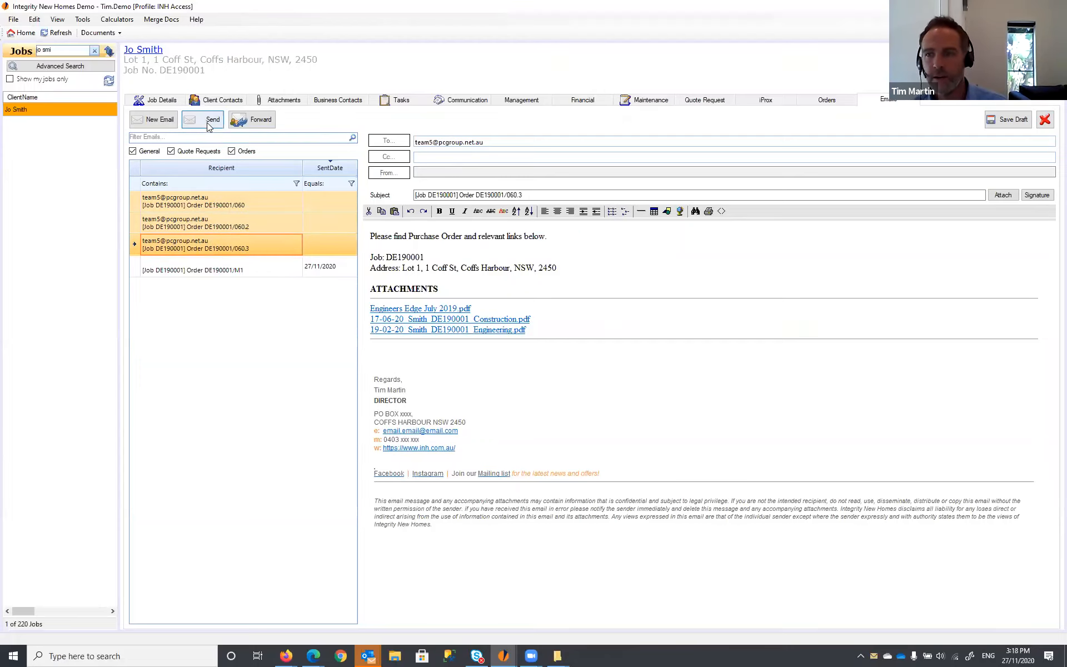
Append "dfdasdf" to the introductory sentence of the load 1 draft, save the draft, and return to the job's orders.
click(274, 205)
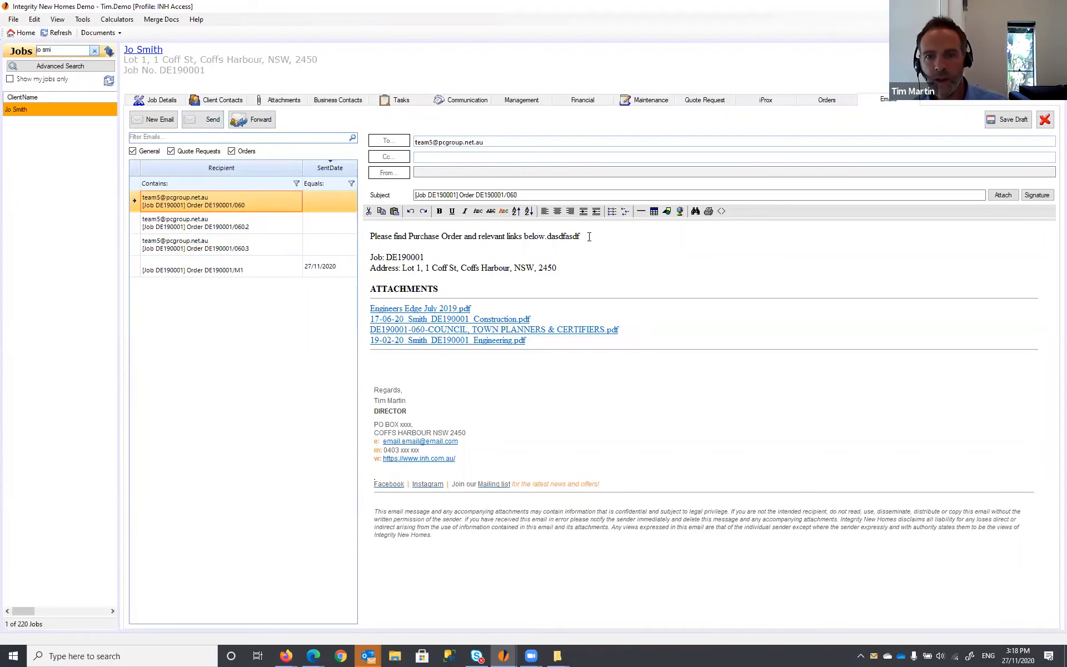
text(dfdasdf)
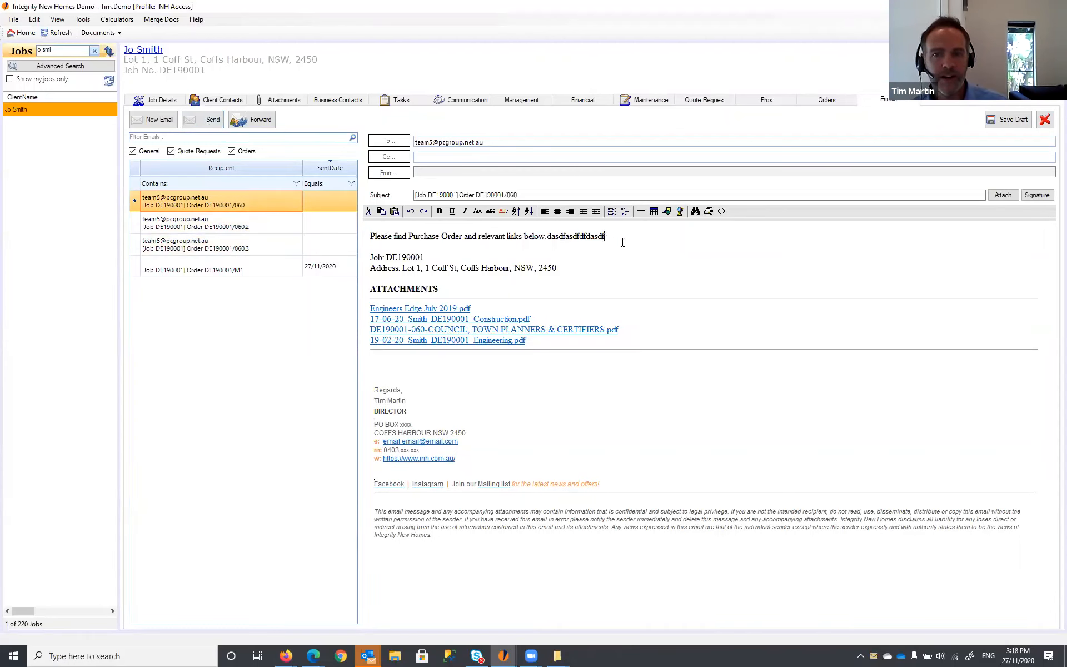
click(1008, 120)
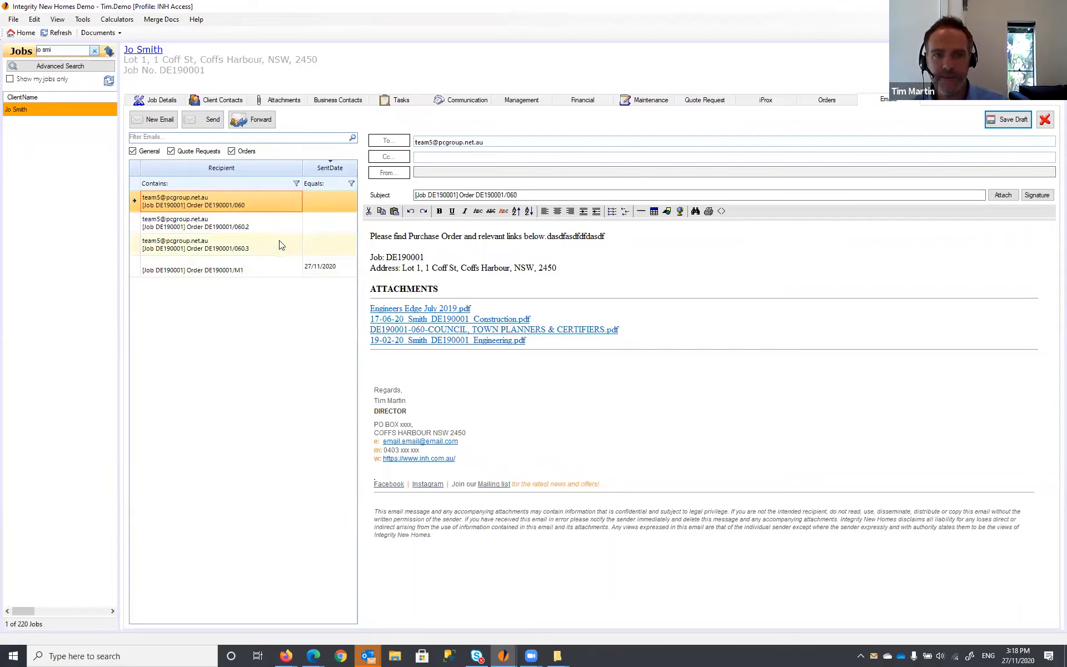
click(826, 101)
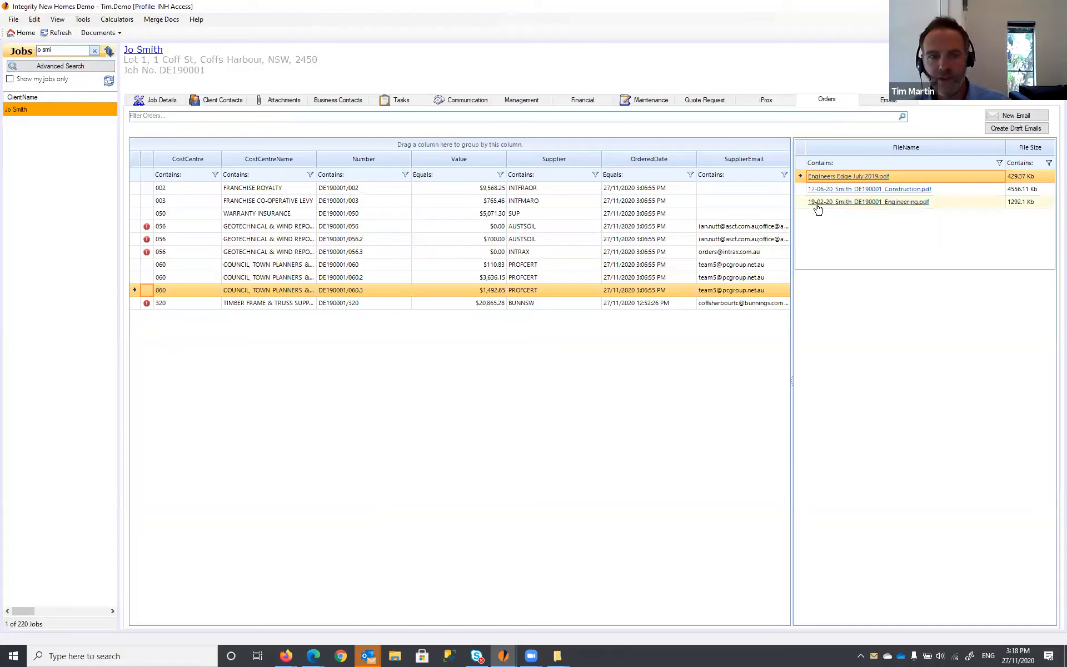
Open the cost centre administration from the home page and find the framing cost centres in the 300 range.
click(26, 35)
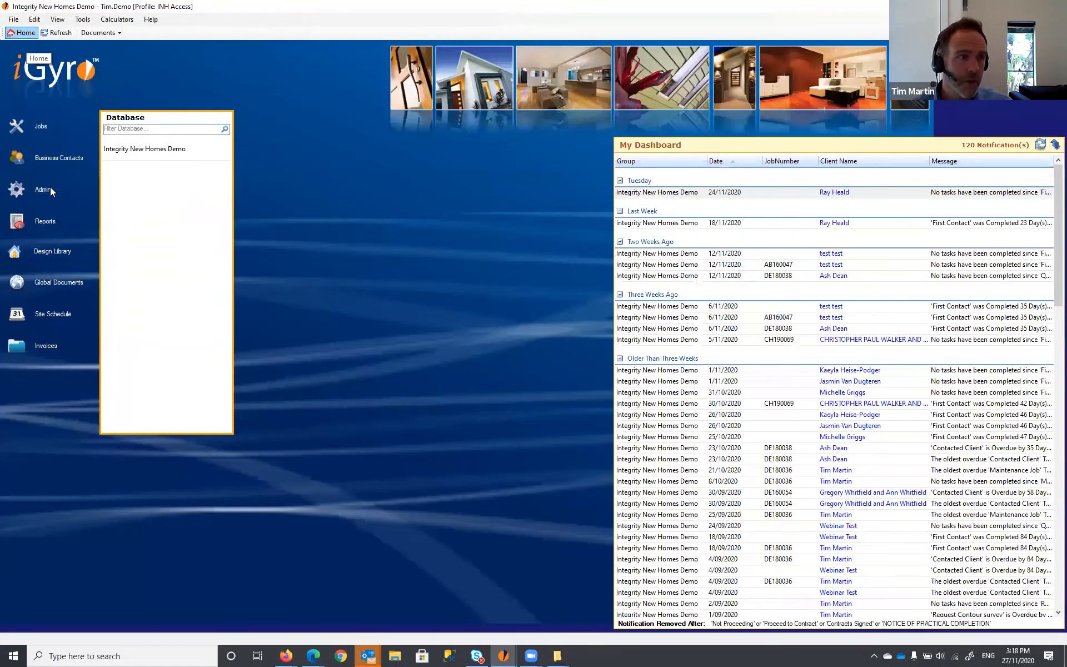
click(50, 191)
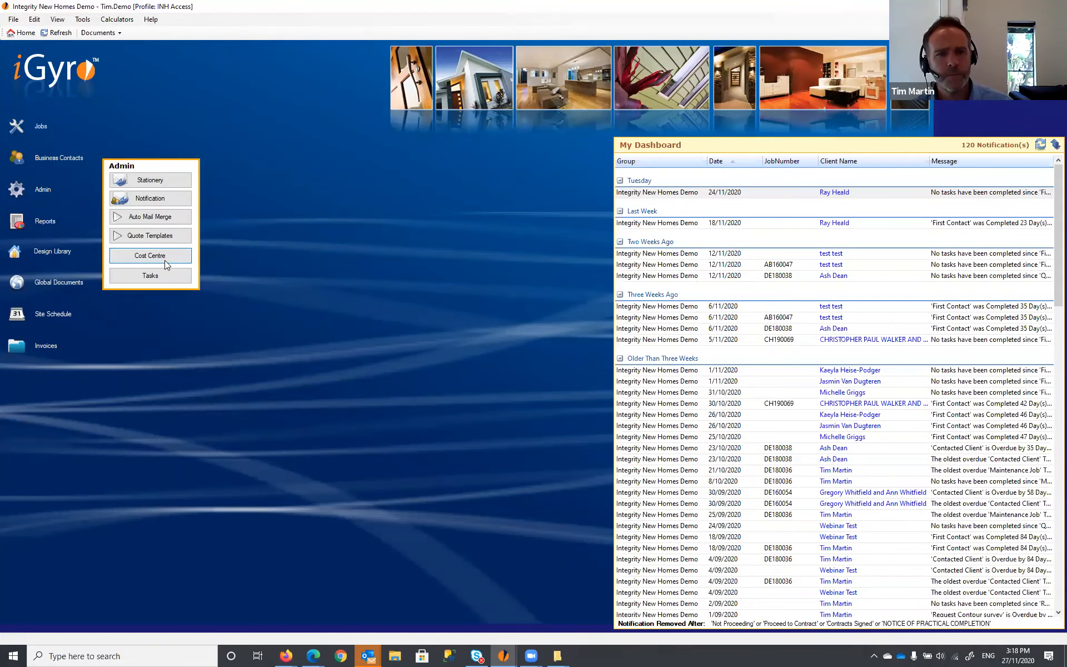
click(150, 255)
scroll(239, 183, down, 5)
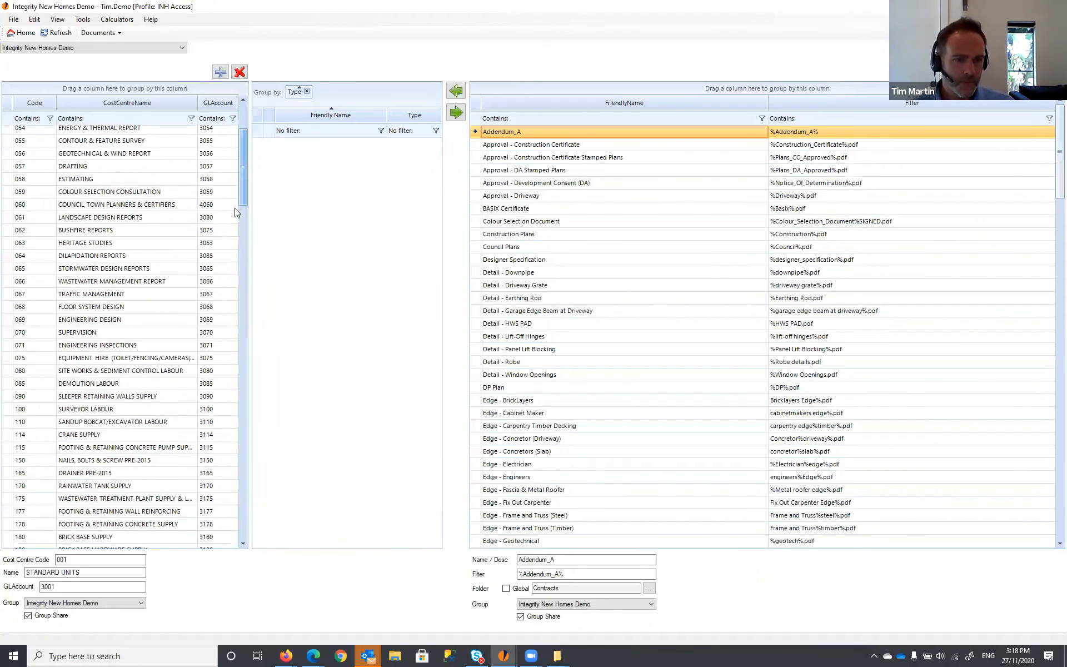
scroll(234, 208, down, 10)
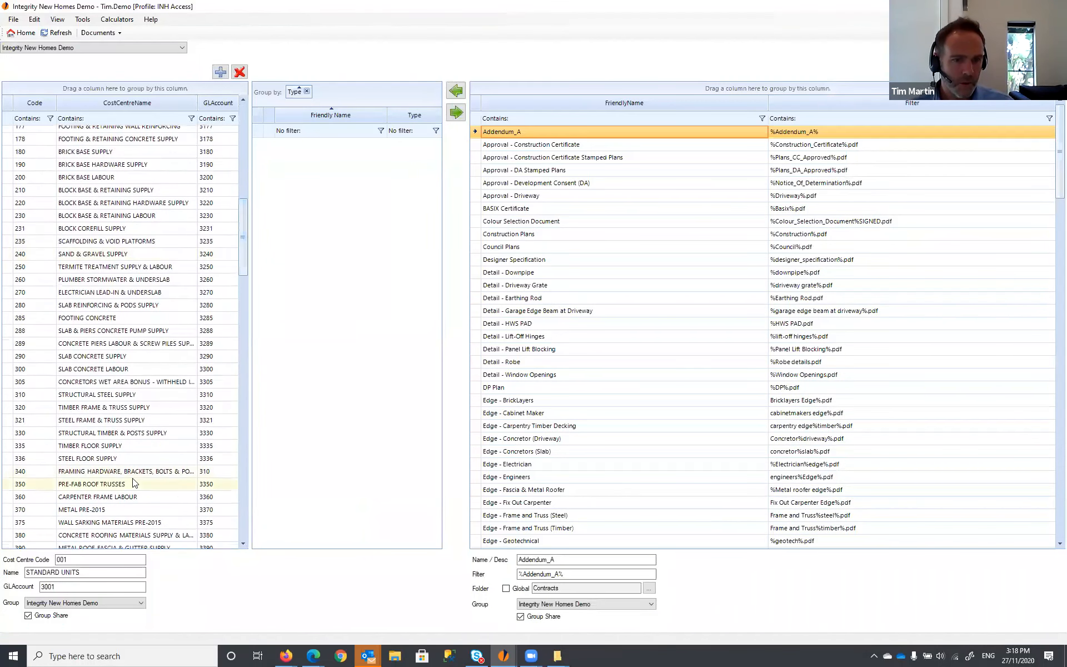
Examine the purchase order attachments assigned to cost centres 340 Framing Hardware, Brackets, Bolts and 330 Structural Timber & Posts Supply.
click(100, 476)
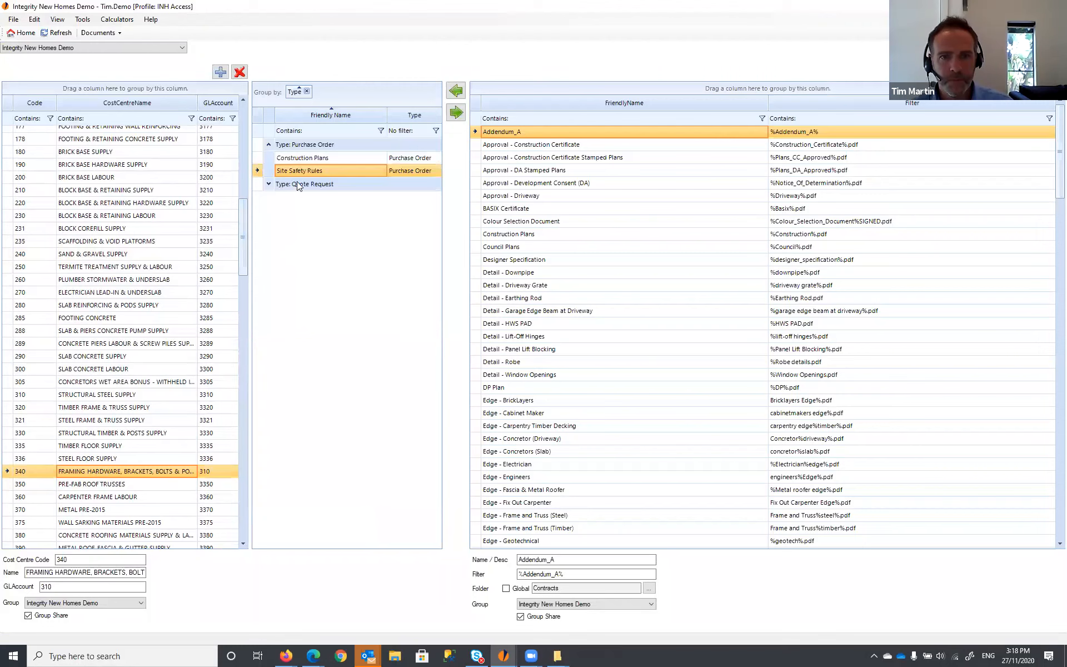
click(297, 160)
click(307, 170)
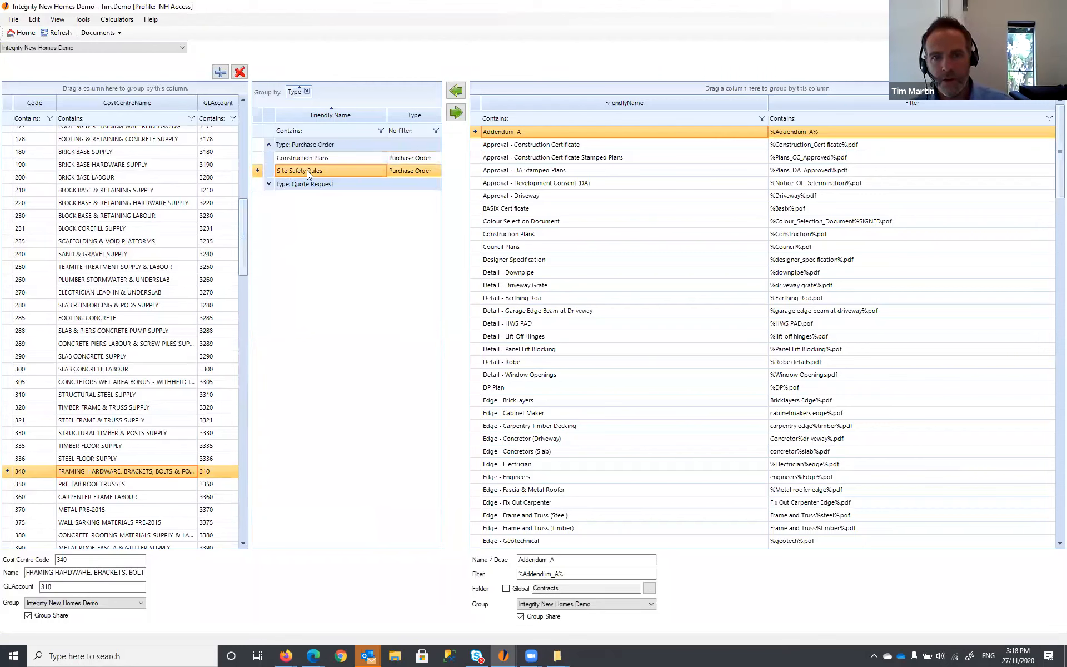
click(316, 157)
click(319, 171)
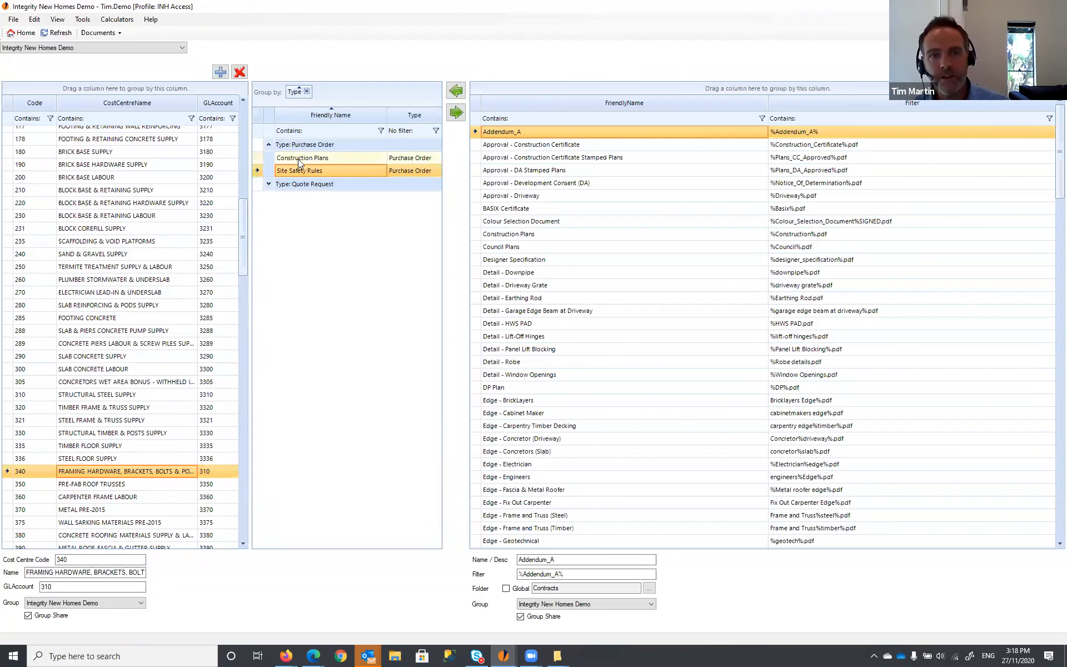
click(321, 159)
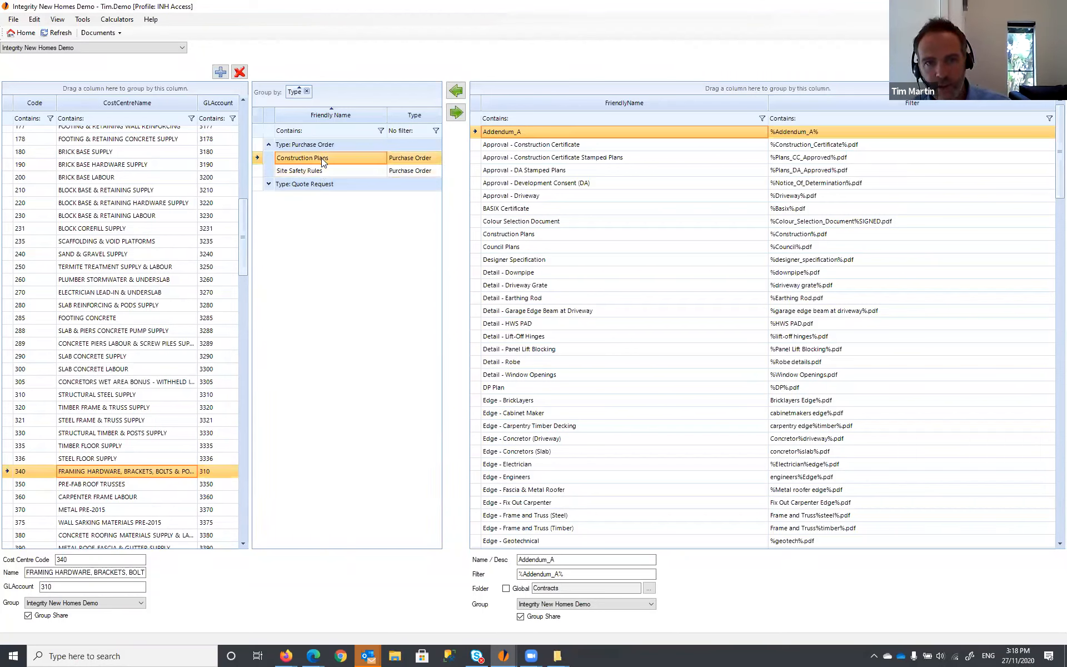
click(315, 174)
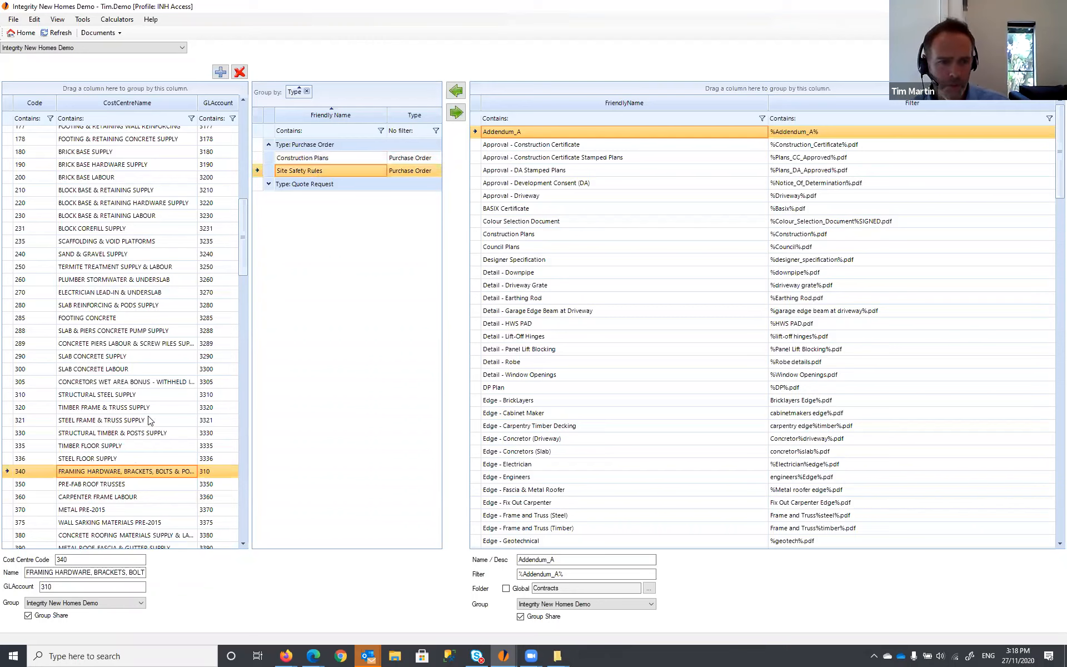
click(84, 434)
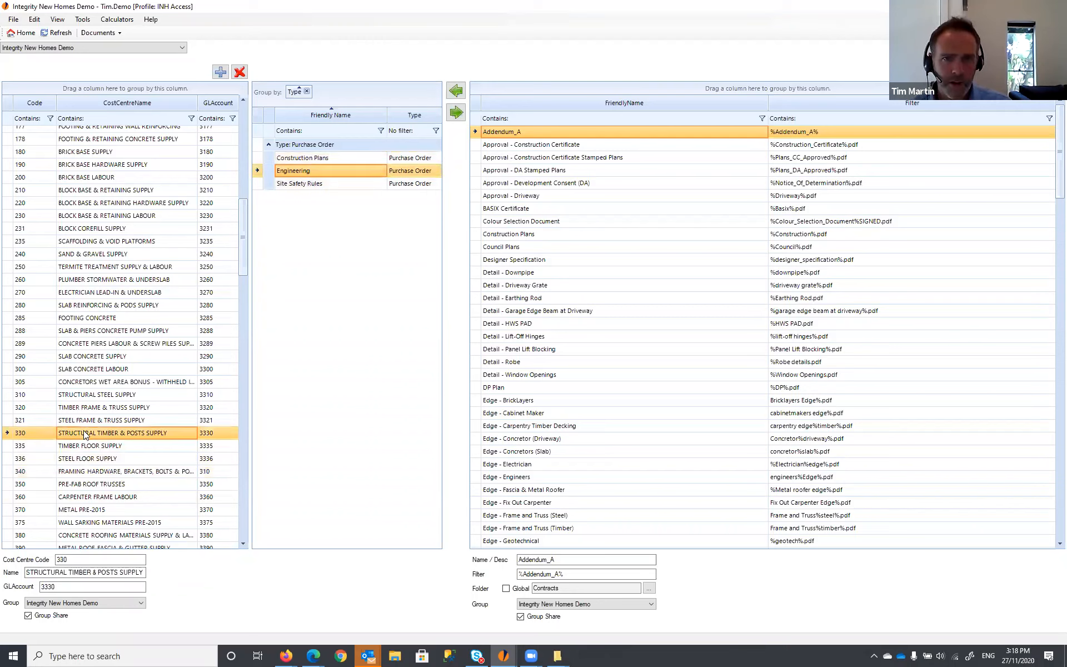
Examine each purchase order attachment assigned to cost centre 321 Steel Frame & Truss Supply.
click(91, 421)
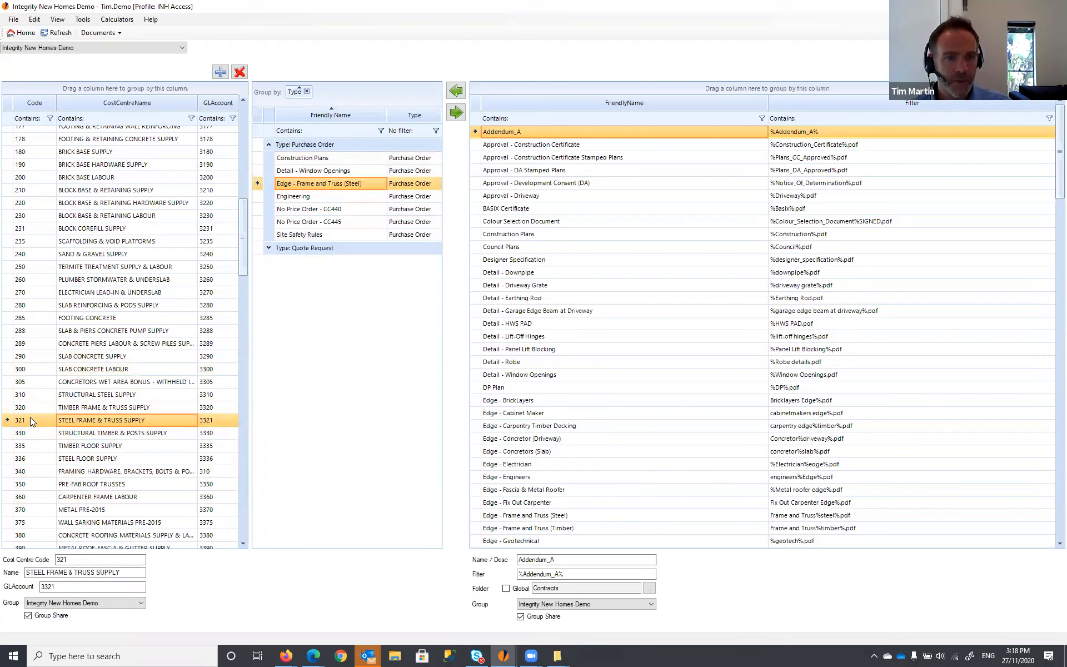
click(328, 170)
click(324, 185)
click(324, 198)
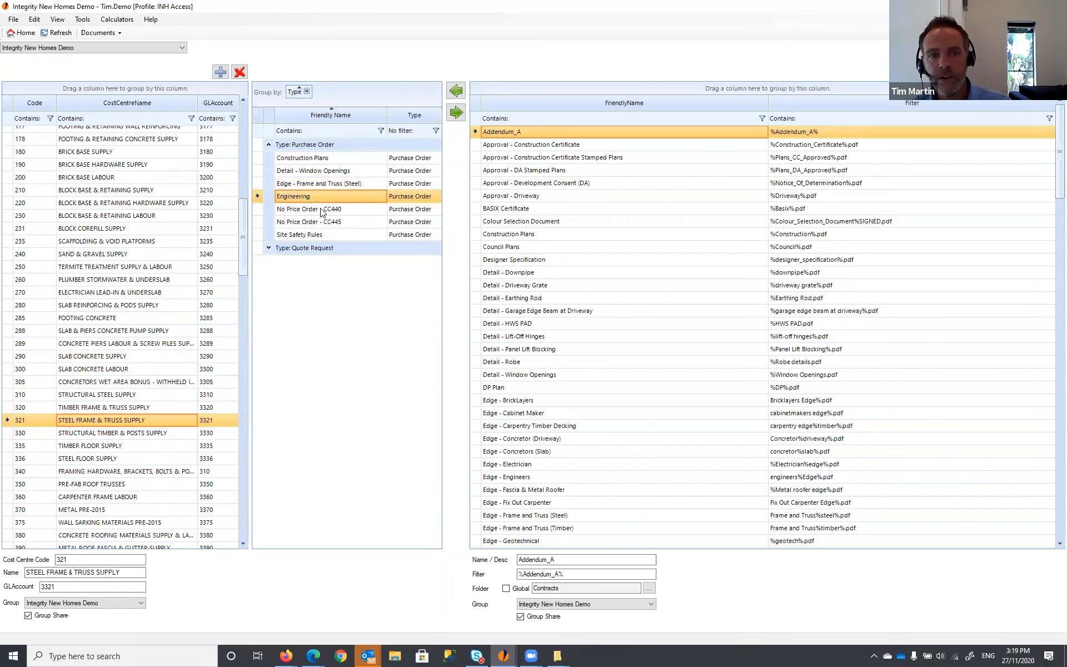
click(325, 211)
click(325, 223)
click(325, 234)
click(314, 160)
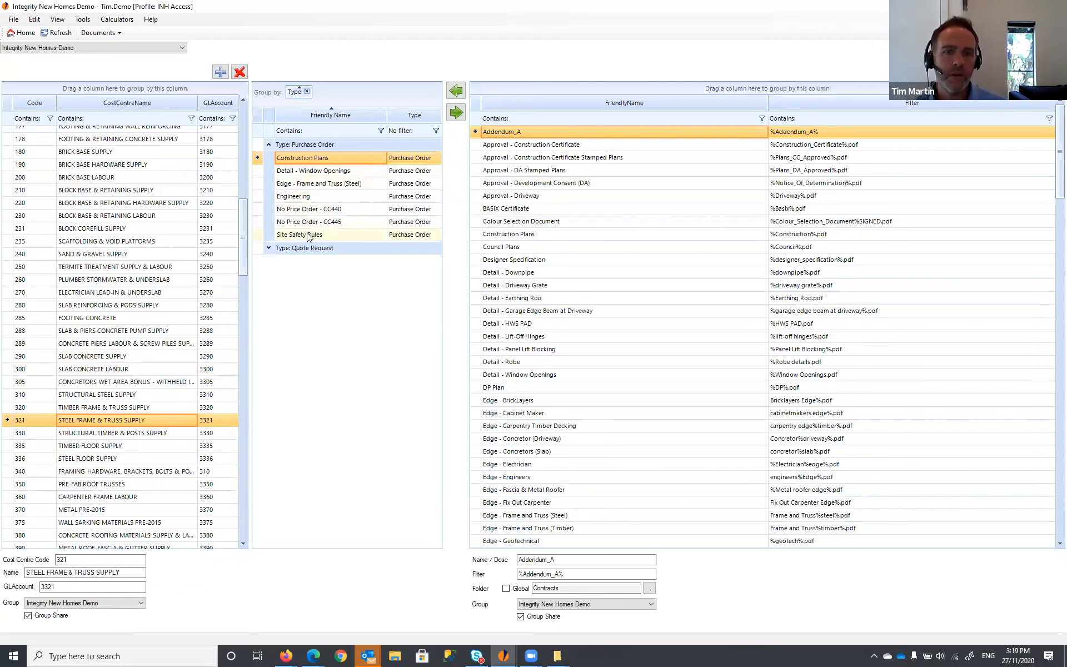
click(320, 176)
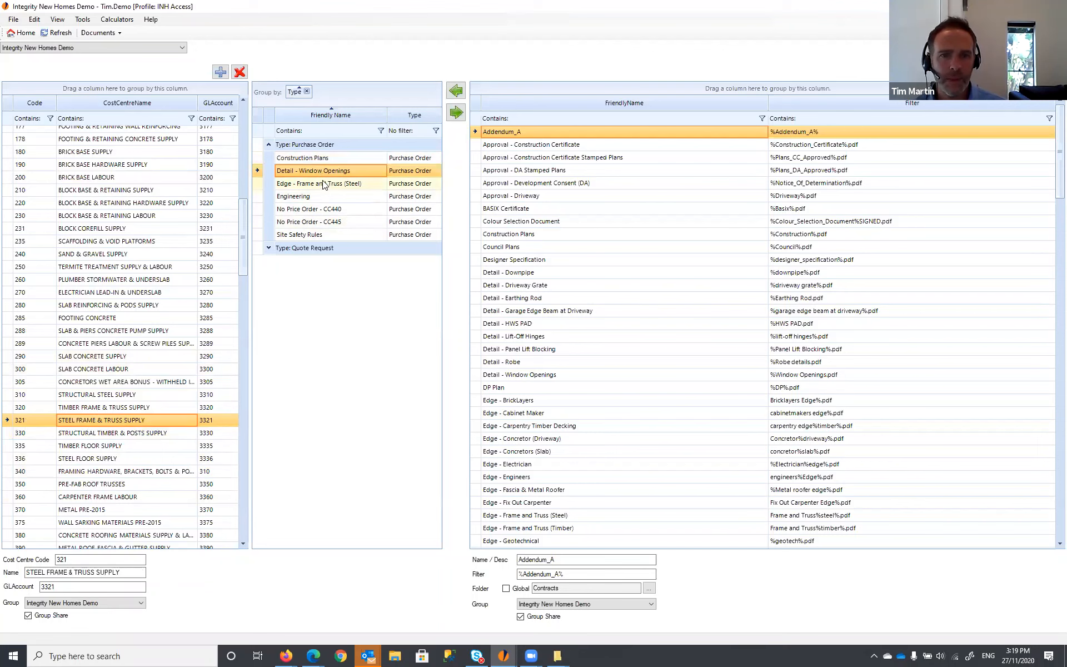
click(321, 185)
Look through the full list of attachment definitions that can be assigned to cost centres.
drag(1057, 139, 1050, 472)
scroll(1051, 474, down, 15)
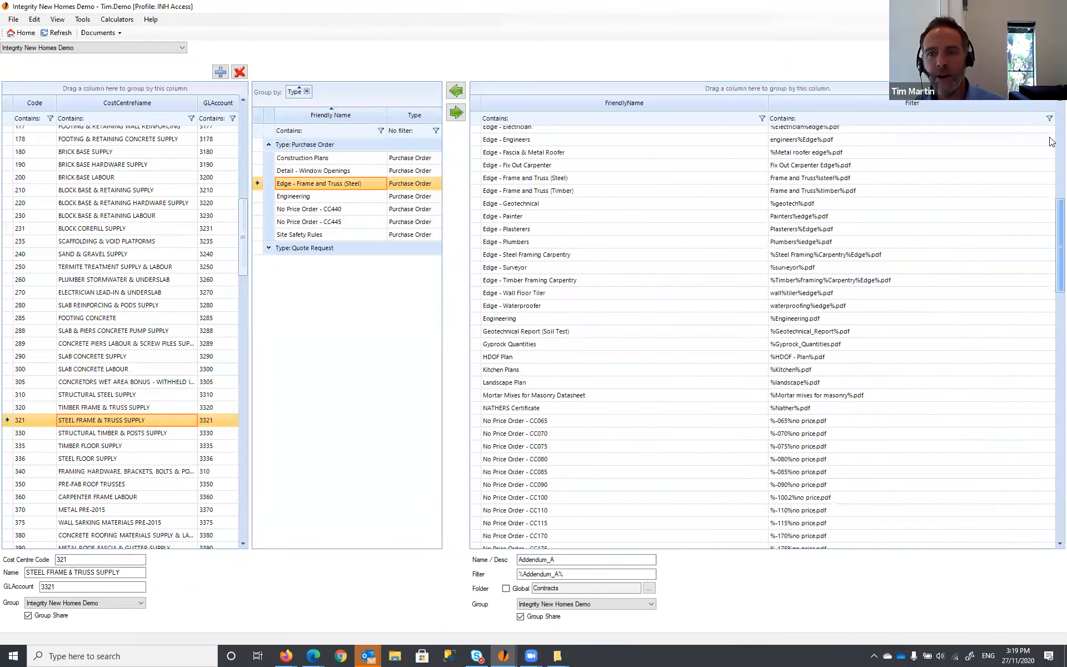
scroll(300, 205, down, 15)
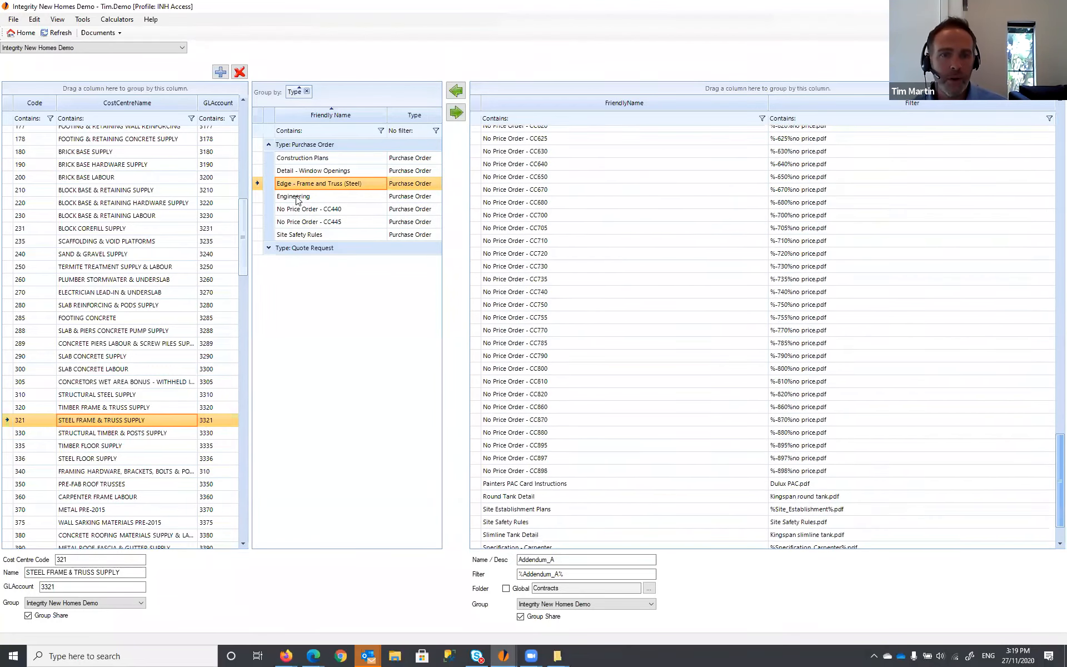
scroll(308, 201, up, 15)
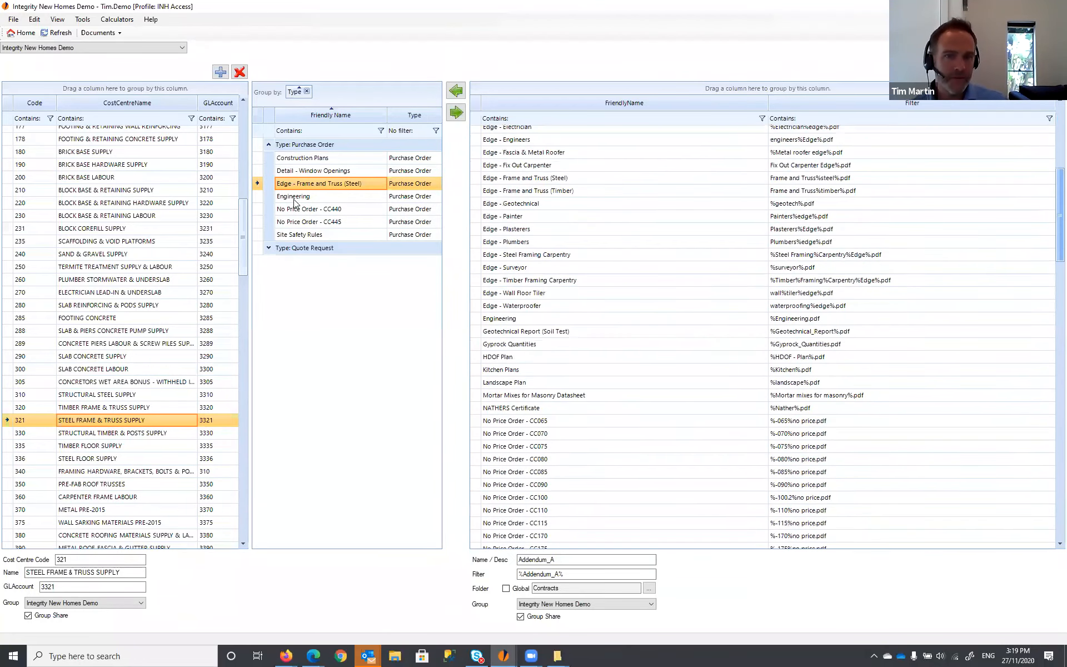
scroll(295, 197, up, 10)
Filter the attachment definitions by the friendly name "eng" and examine the Engineering definition's file name filter and source folder.
click(295, 196)
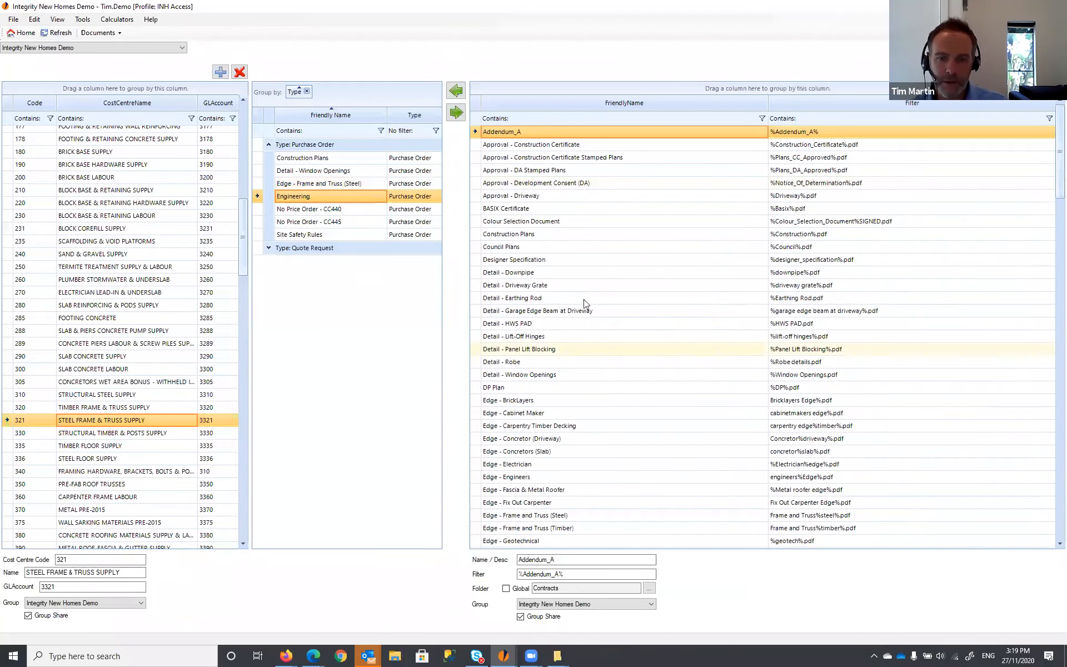
click(545, 118)
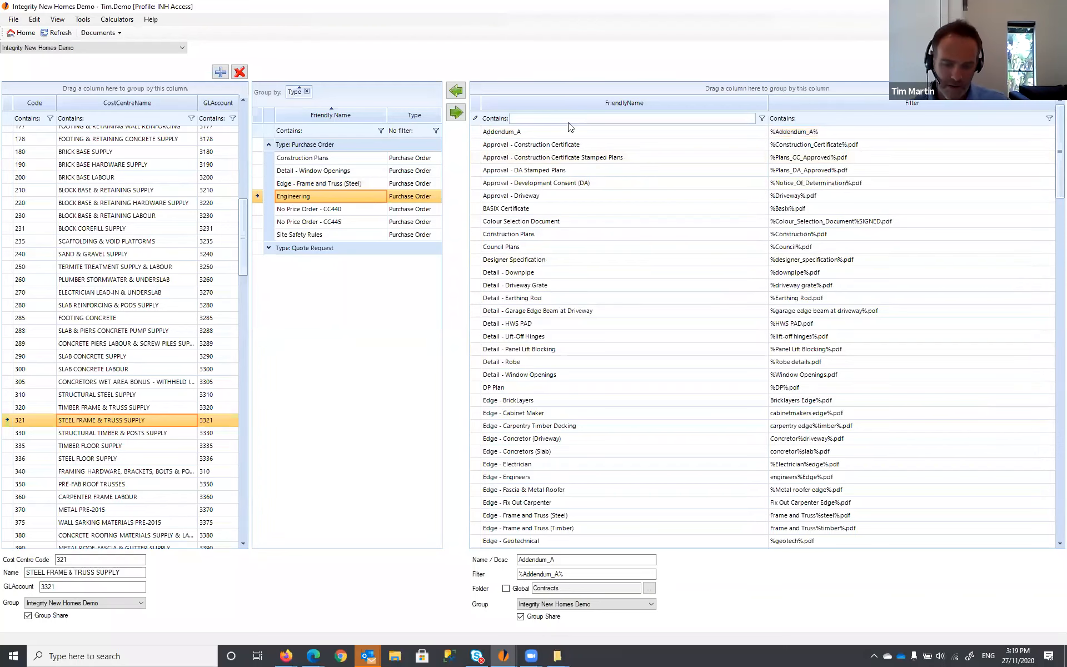
text(eng)
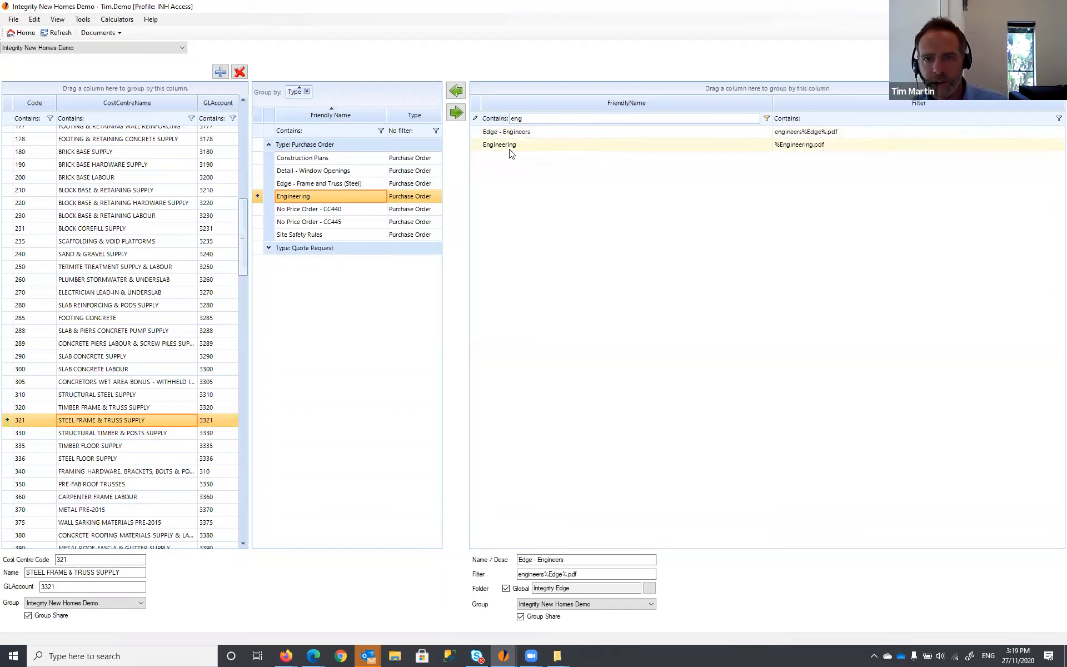
click(525, 147)
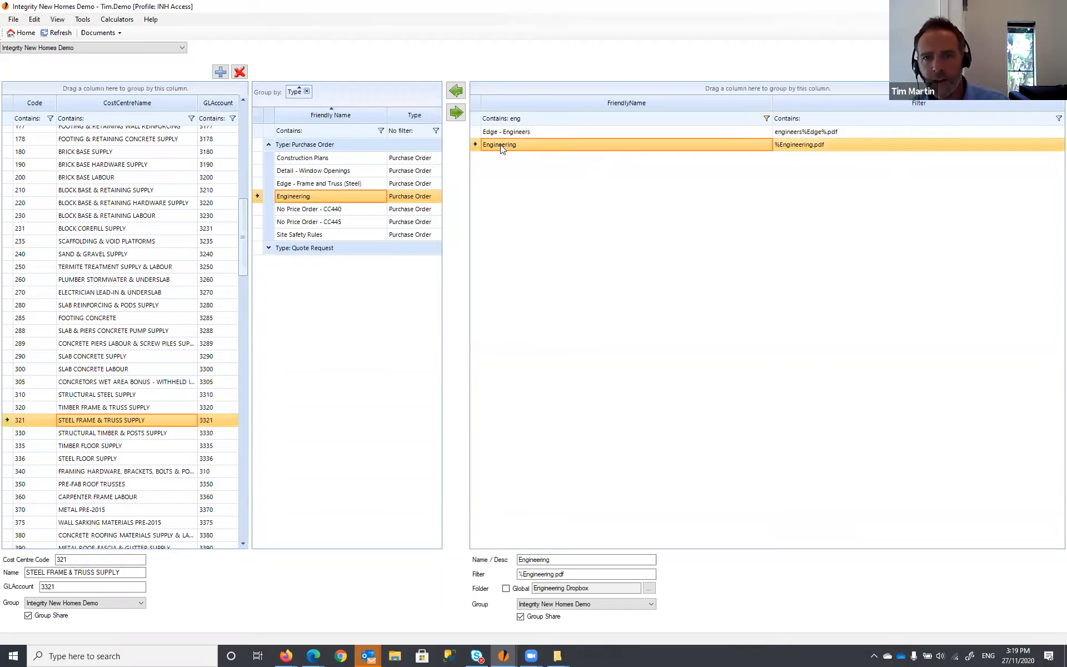
click(809, 147)
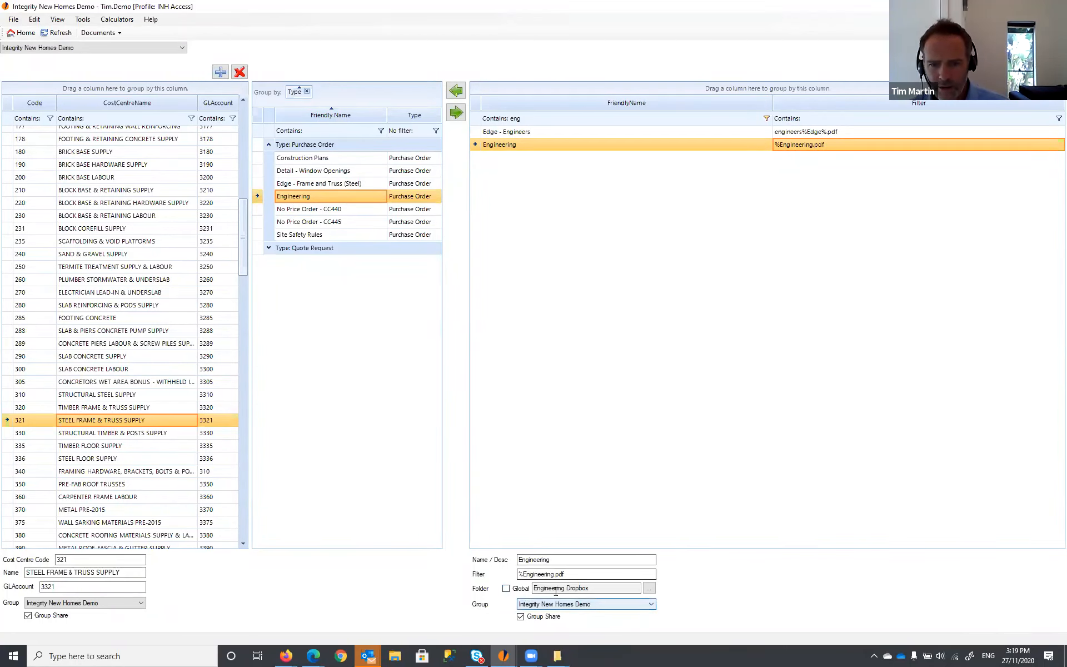
click(603, 588)
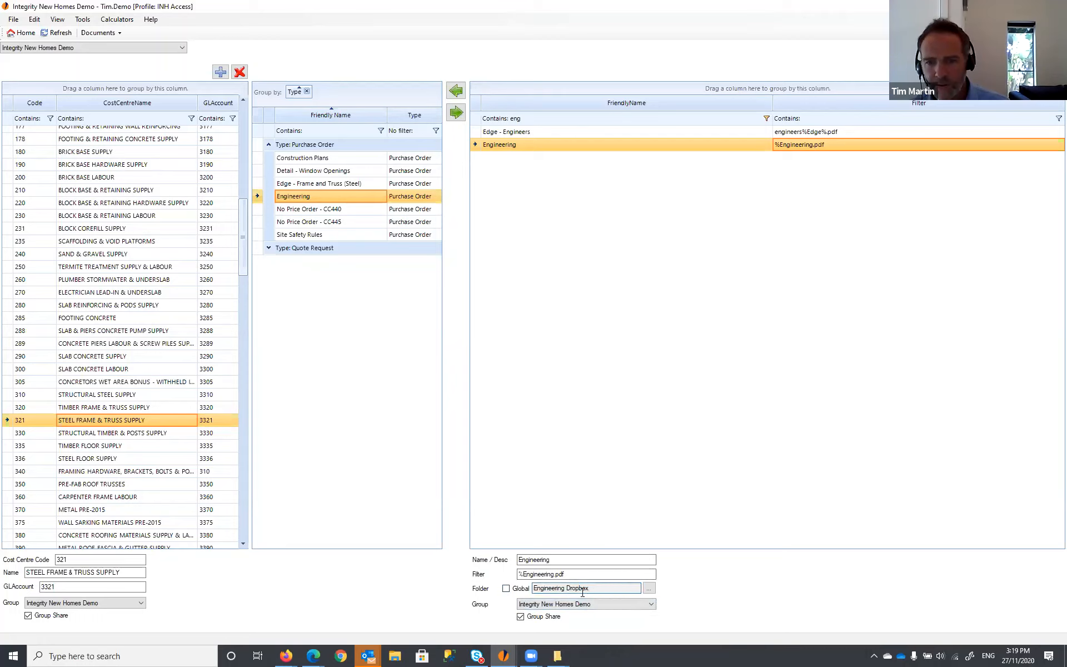
drag(593, 586, 534, 587)
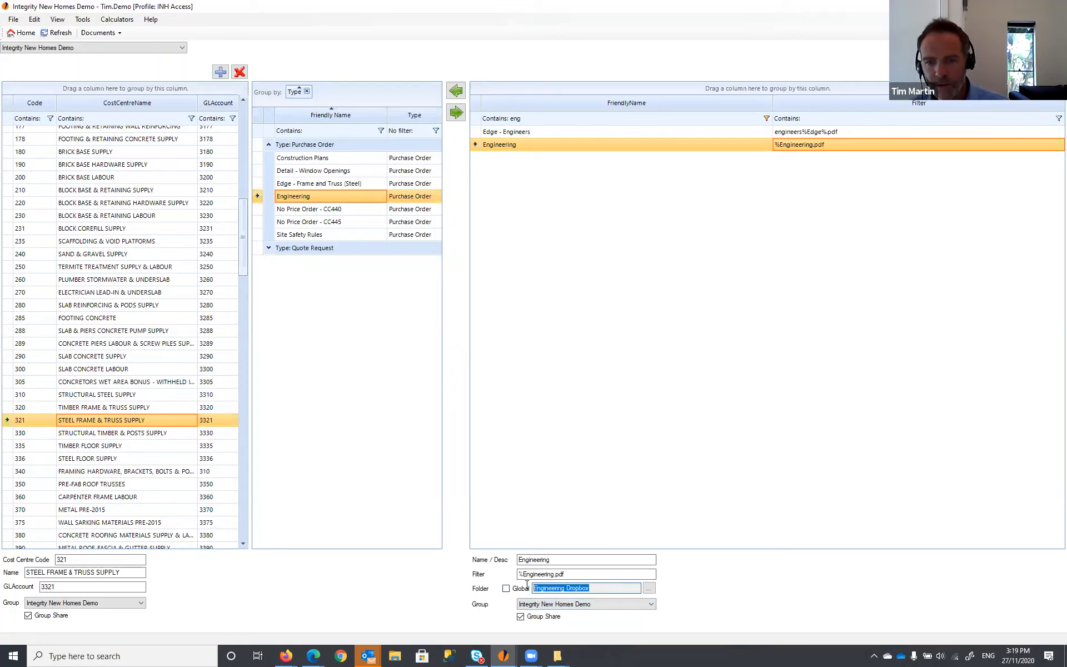
click(605, 588)
triple_click(605, 588)
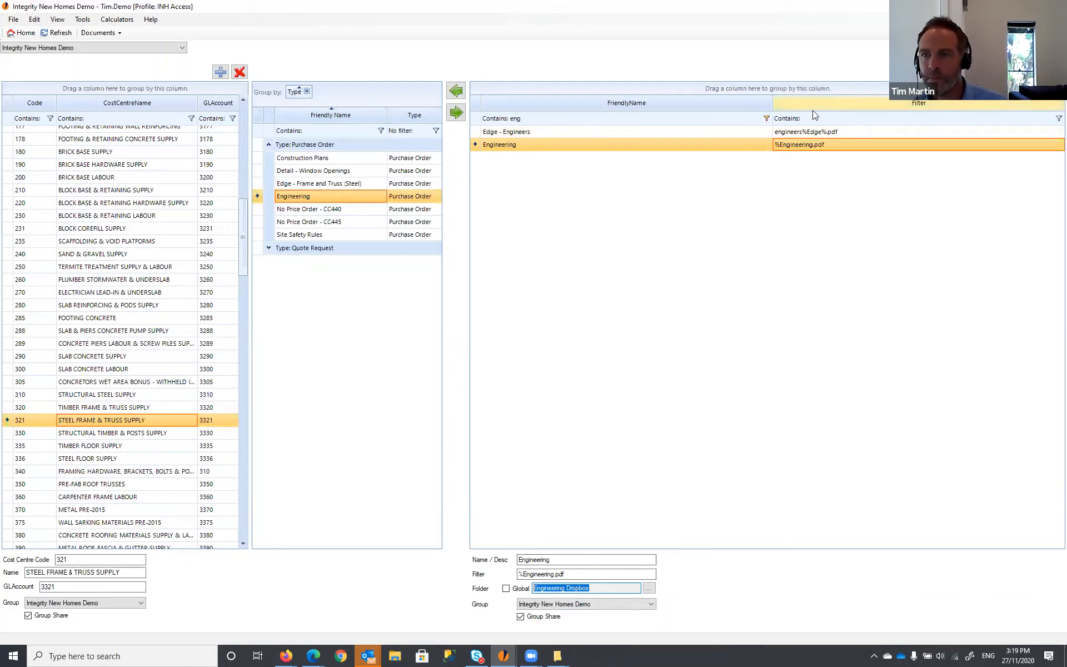
Clear the friendly name filter and examine the Council Plans definition's file name filter and source folder.
click(547, 120)
key(BackSpace)
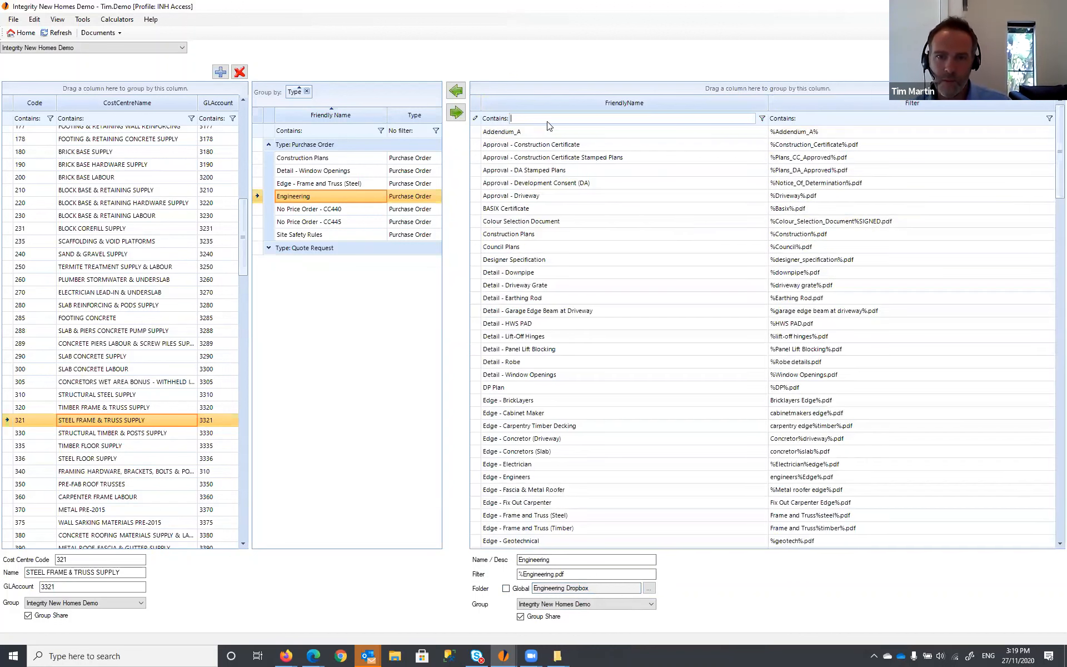
click(481, 248)
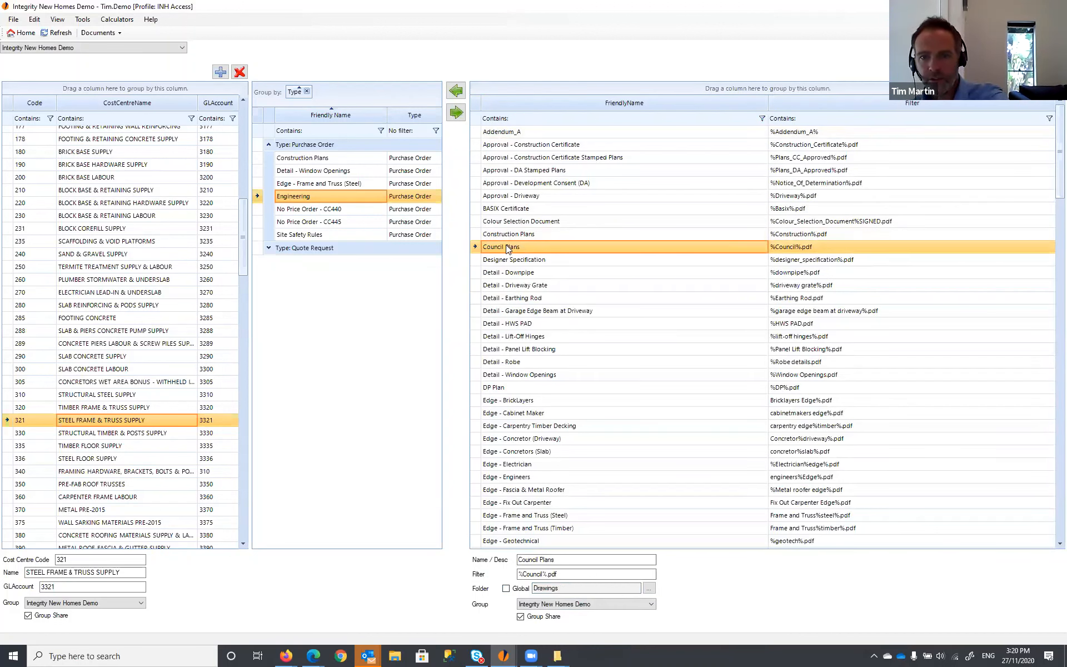
click(802, 250)
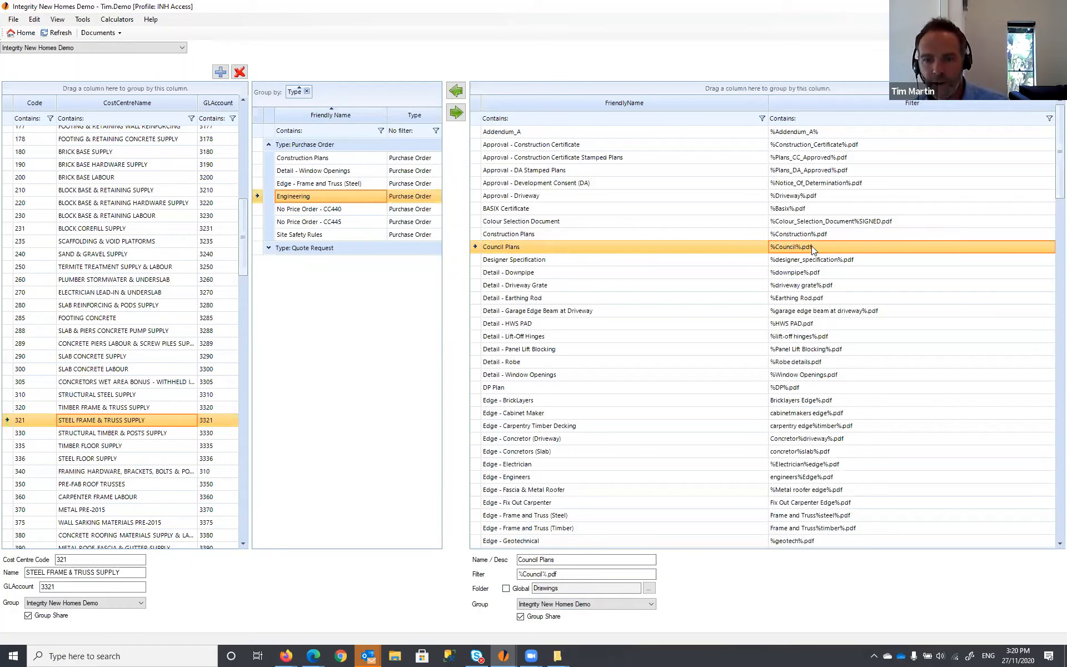
double_click(542, 588)
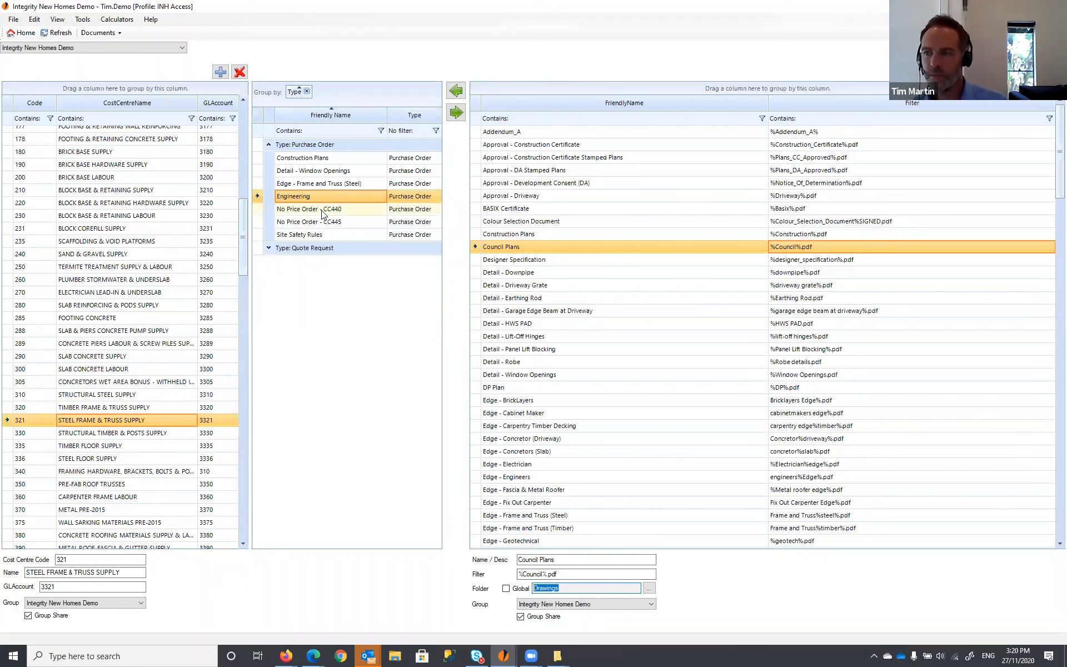
Return from cost centre 321 to the job's orders and check the attachments of the 002, 003 and 050 orders.
click(118, 423)
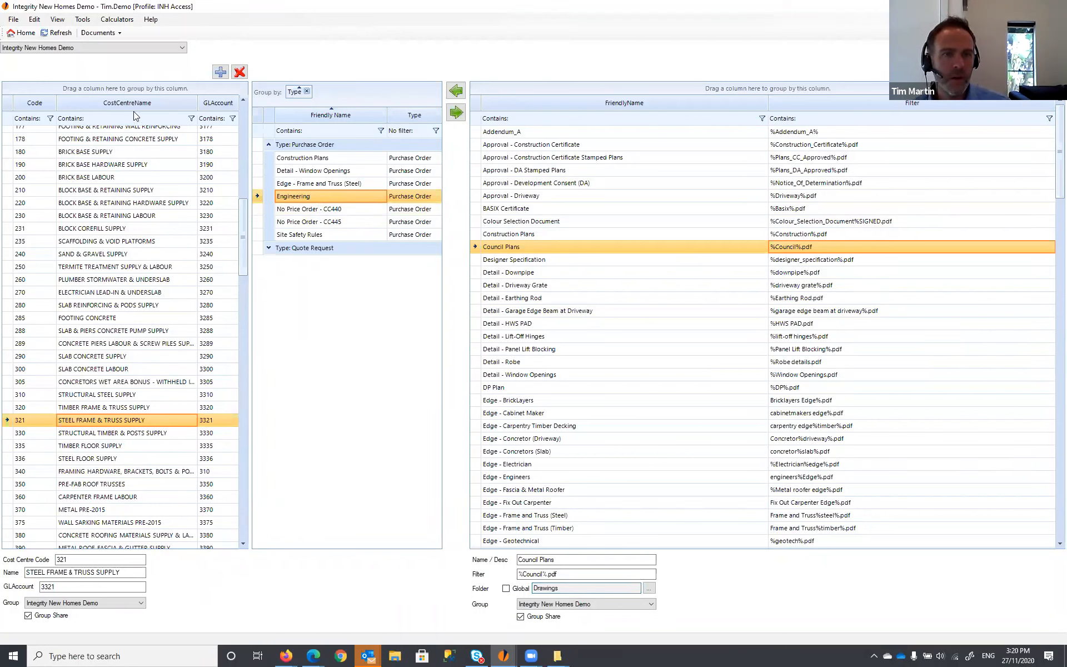
click(108, 34)
click(175, 77)
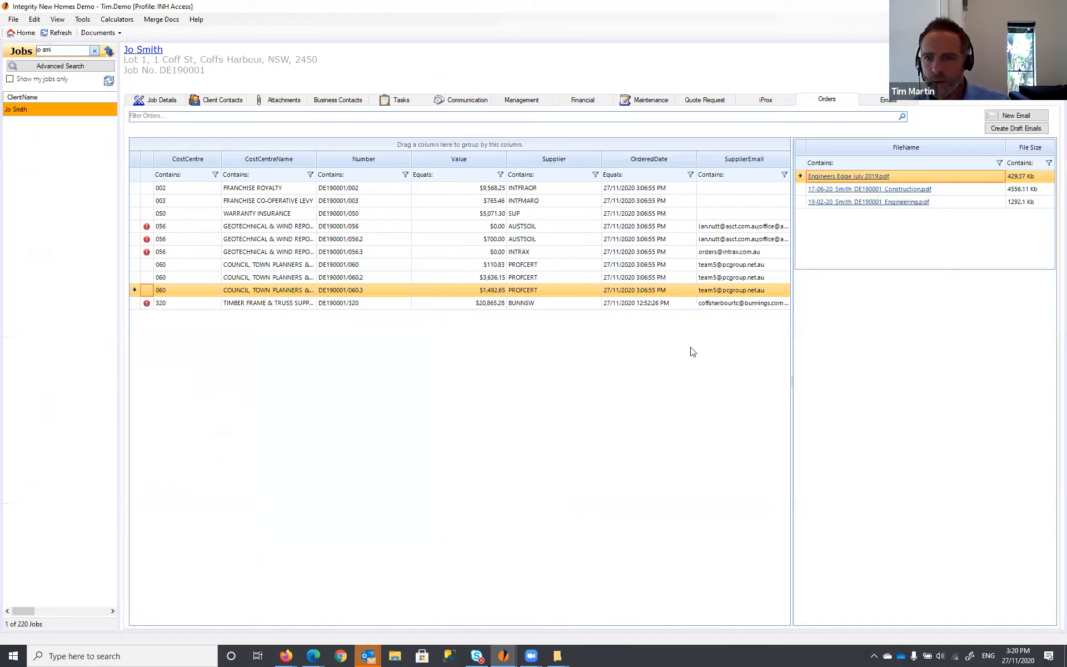
click(270, 189)
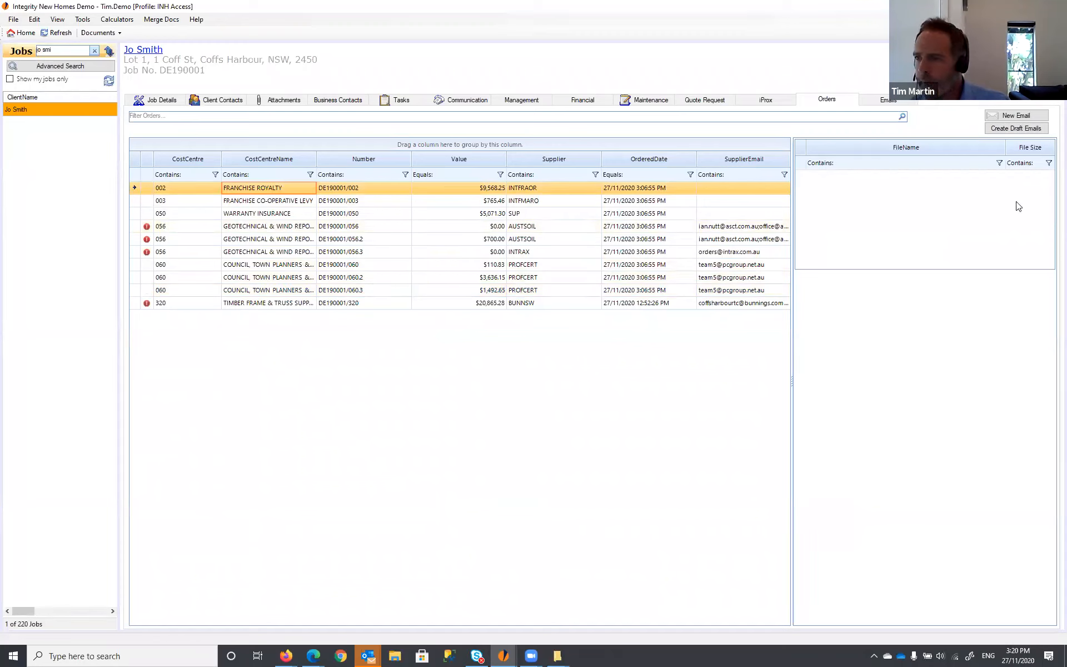
click(556, 204)
click(343, 210)
click(351, 189)
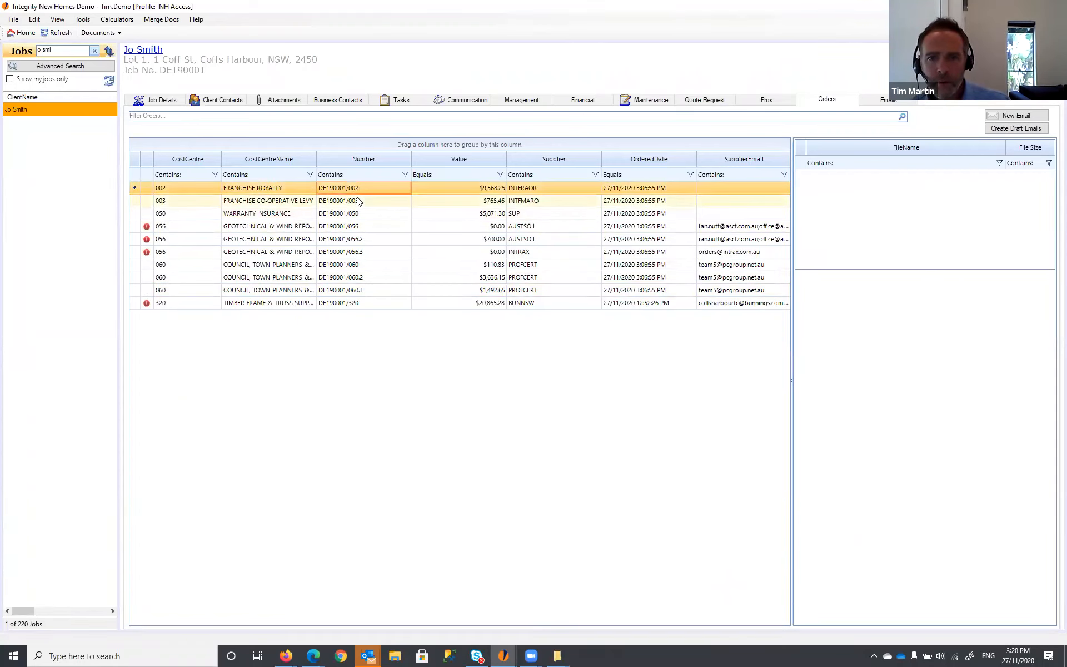